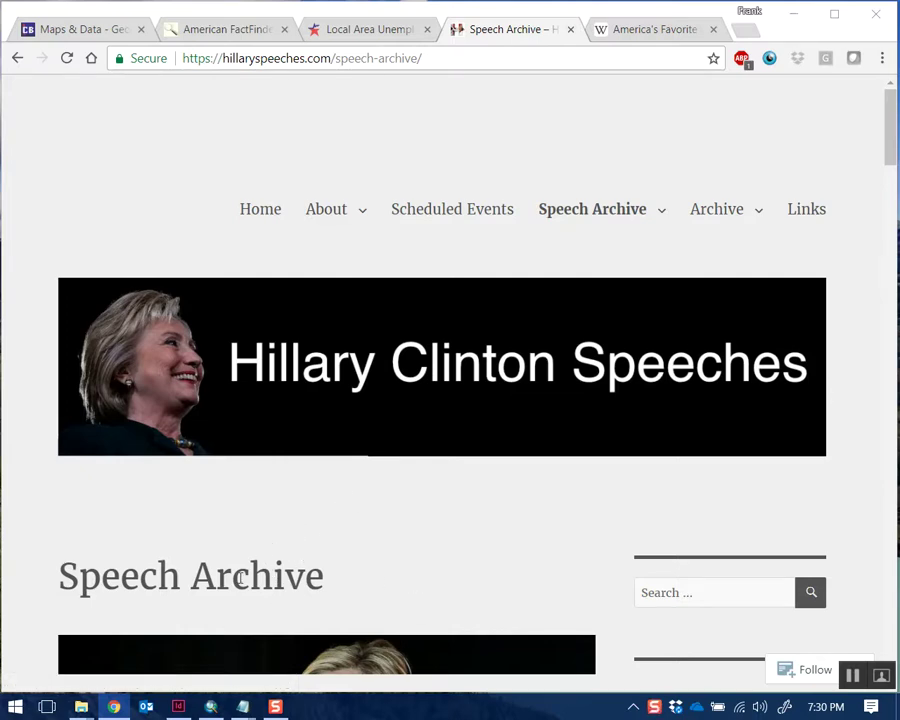
- Switch to ArcMap and display the week 2 tutorial map in data view
{"action": "key", "text": "alt+Tab"}
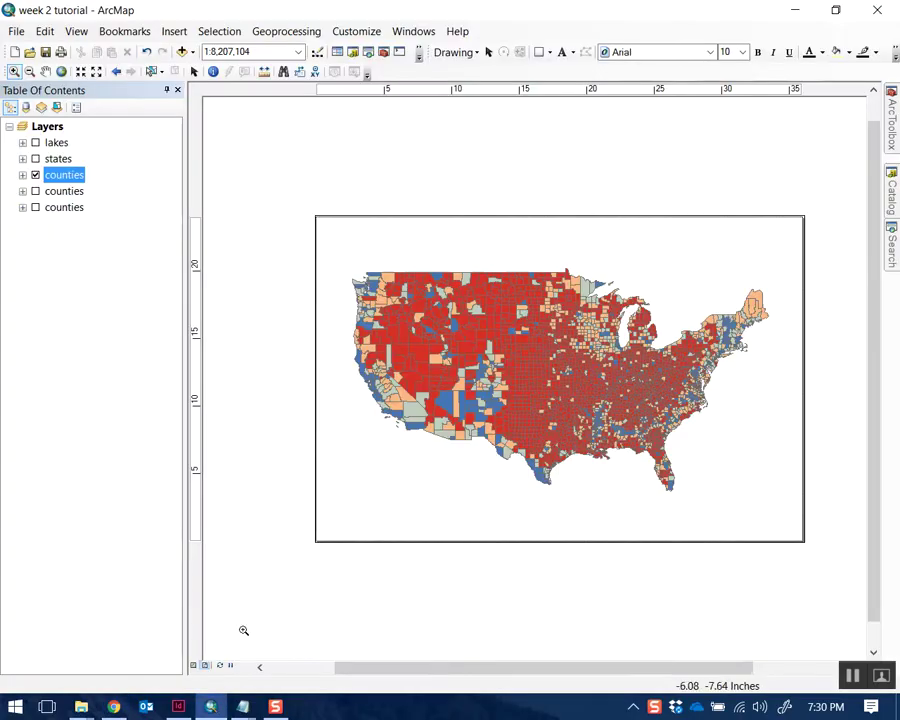
{"action": "left_click", "coordinate": [196, 665]}
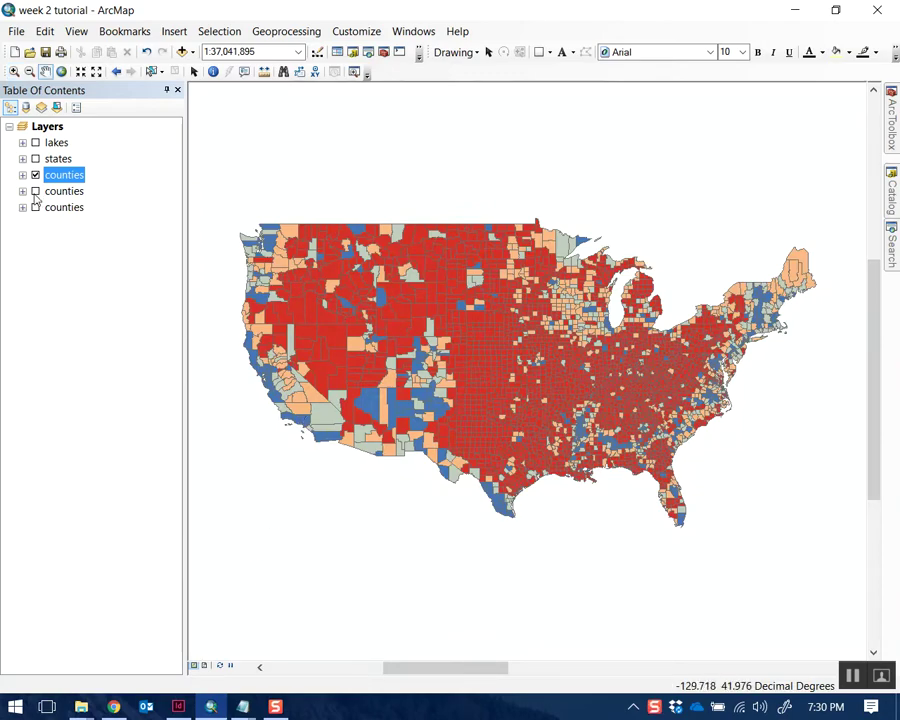
{"action": "left_click", "coordinate": [806, 12]}
- Return to the Hillary Clinton Speeches website in Chrome and open the 2016 section of the Speech Archive
{"action": "mouse_move", "coordinate": [705, 209]}
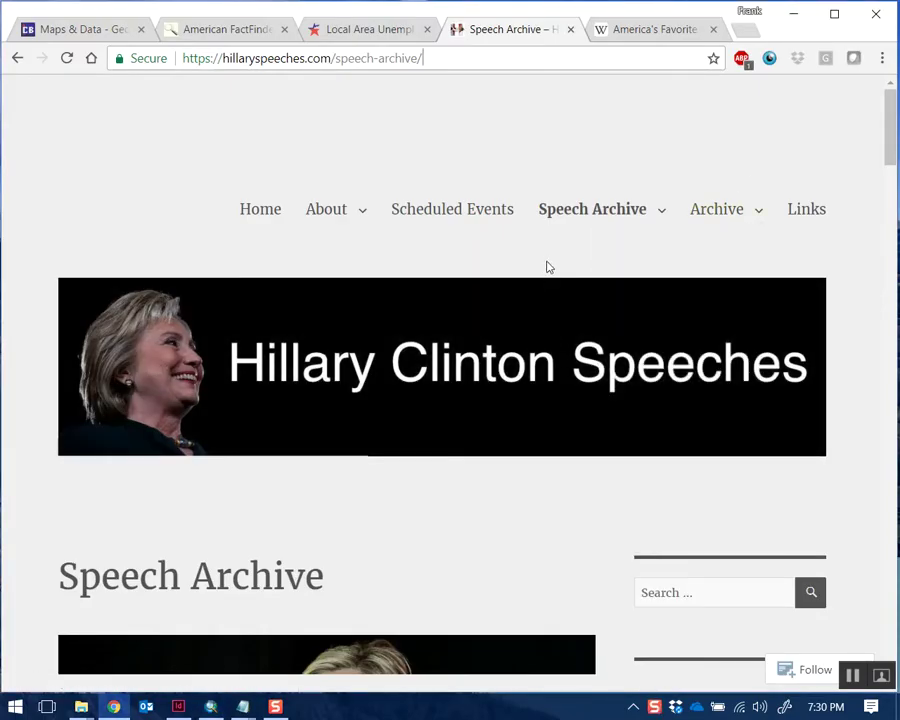
{"action": "scroll", "coordinate": [446, 280], "scroll_direction": "down", "scroll_amount": 8}
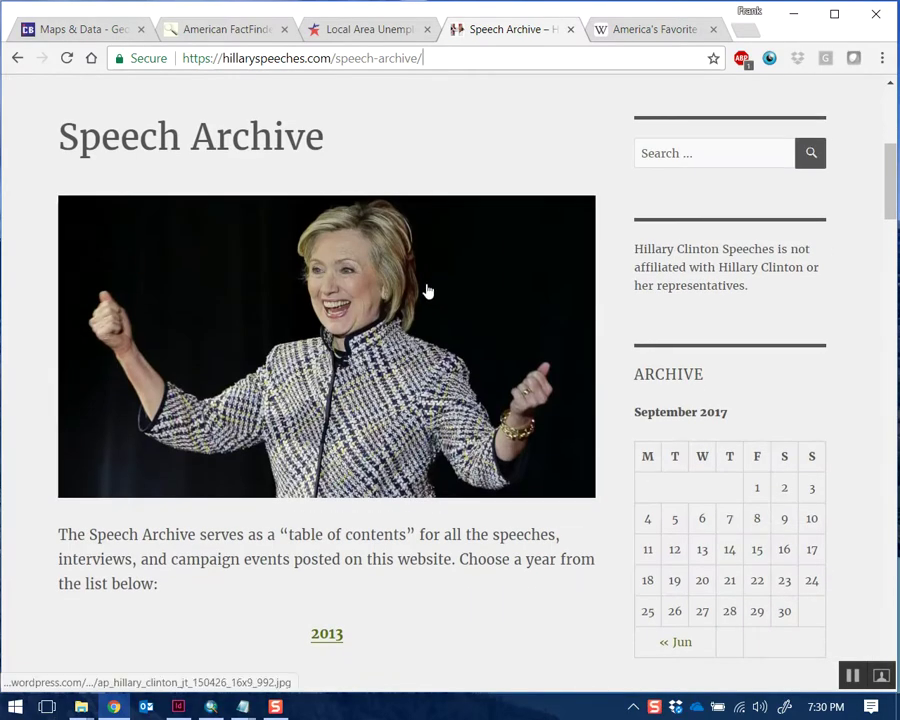
{"action": "scroll", "coordinate": [421, 386], "scroll_direction": "up", "scroll_amount": 1}
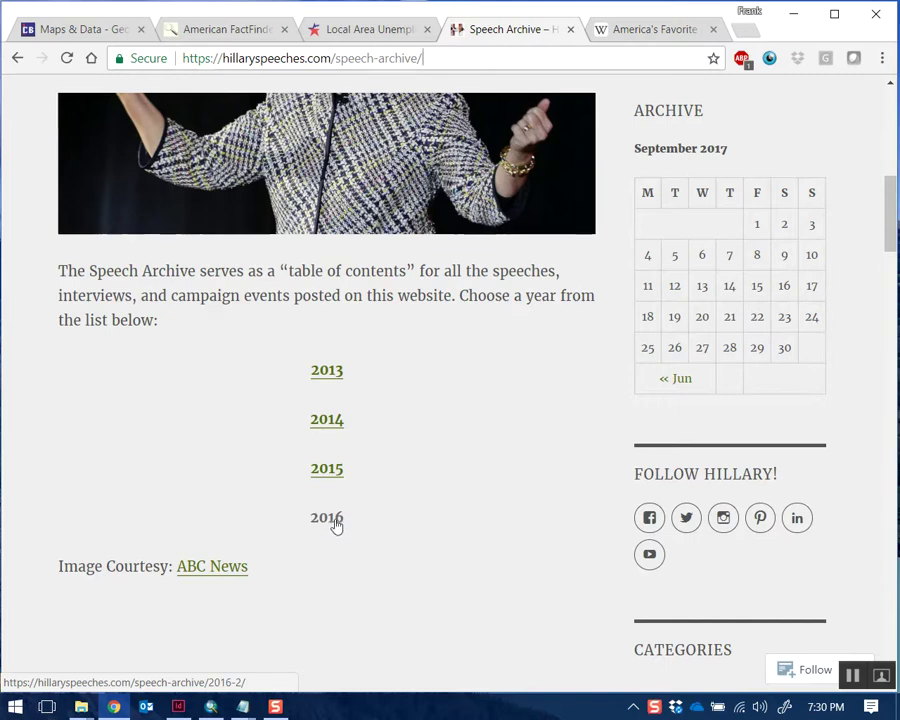
{"action": "scroll", "coordinate": [412, 480], "scroll_direction": "up", "scroll_amount": 4}
{"action": "scroll", "coordinate": [415, 488], "scroll_direction": "up", "scroll_amount": 1}
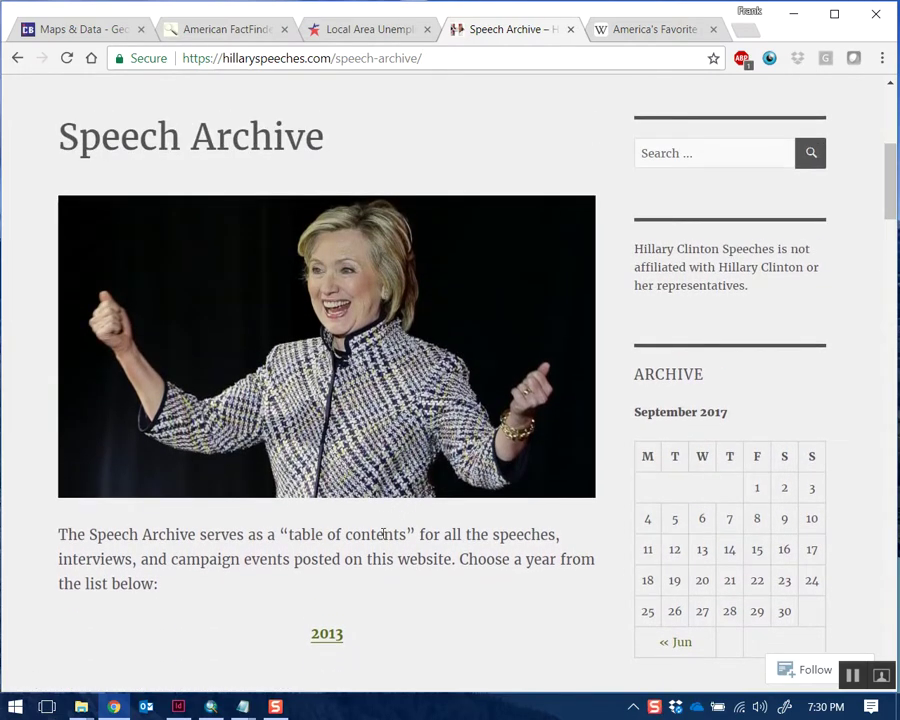
{"action": "scroll", "coordinate": [350, 530], "scroll_direction": "down", "scroll_amount": 3}
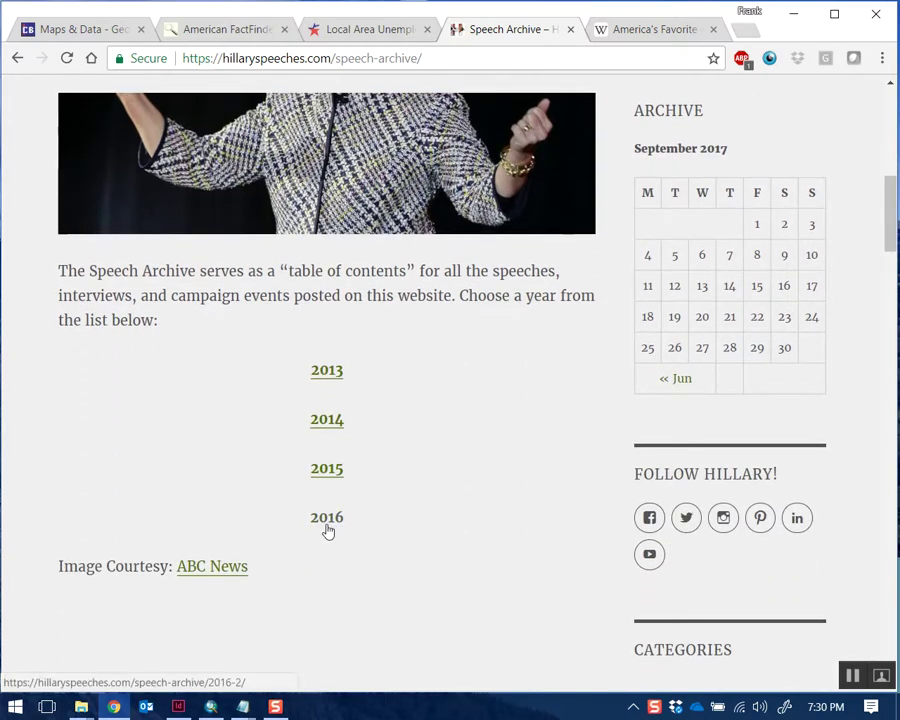
{"action": "left_click", "coordinate": [335, 528]}
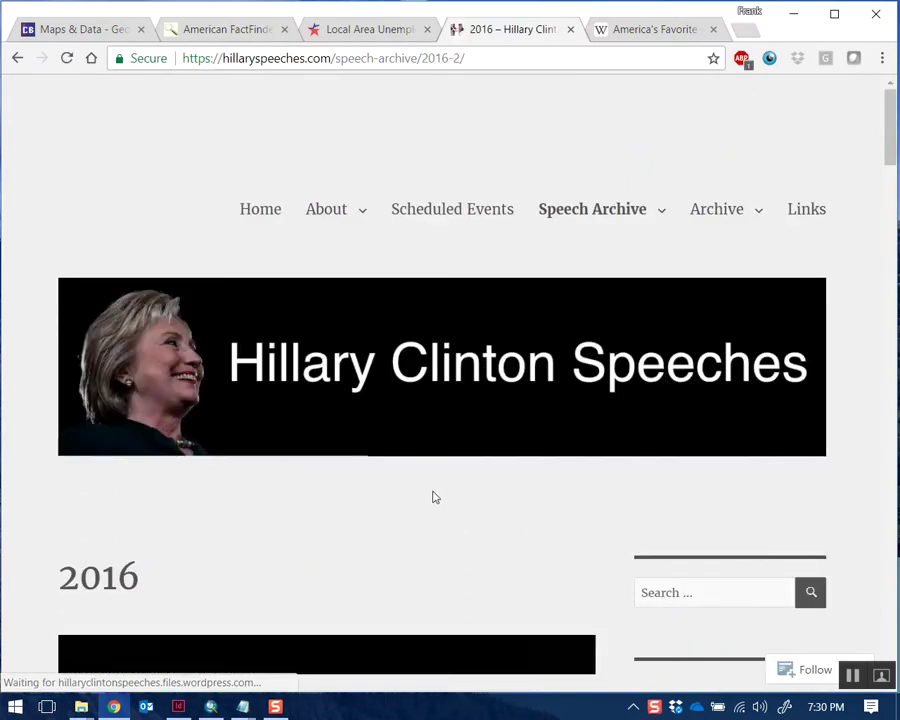
- Open the September 2016 event list from the months in the 2016 archive
{"action": "scroll", "coordinate": [345, 494], "scroll_direction": "down", "scroll_amount": 6}
{"action": "scroll", "coordinate": [355, 460], "scroll_direction": "up", "scroll_amount": 6}
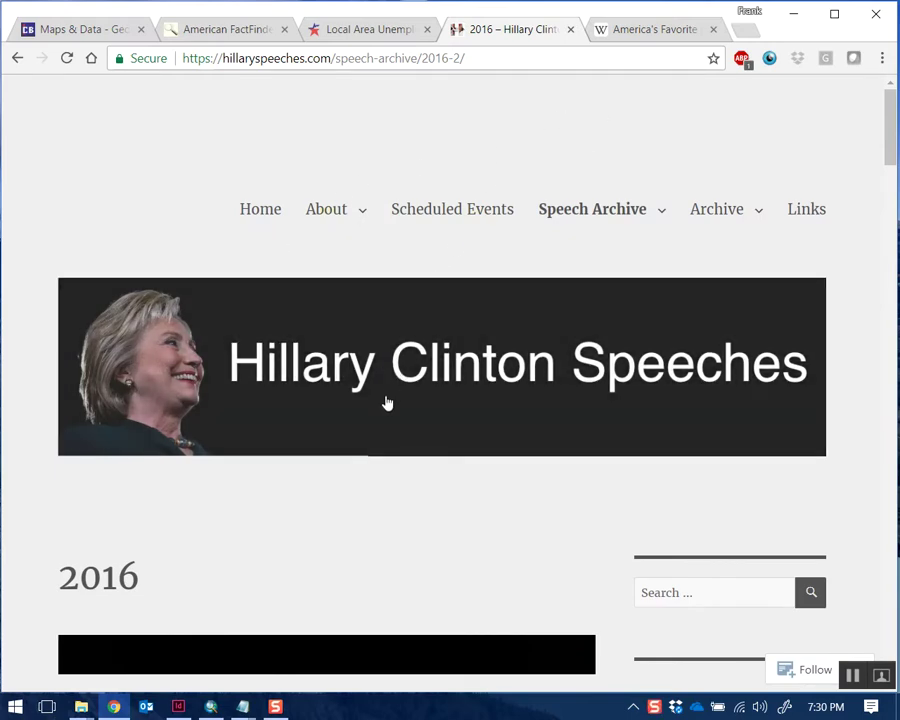
{"action": "scroll", "coordinate": [370, 395], "scroll_direction": "down", "scroll_amount": 2}
{"action": "scroll", "coordinate": [183, 376], "scroll_direction": "down", "scroll_amount": 4}
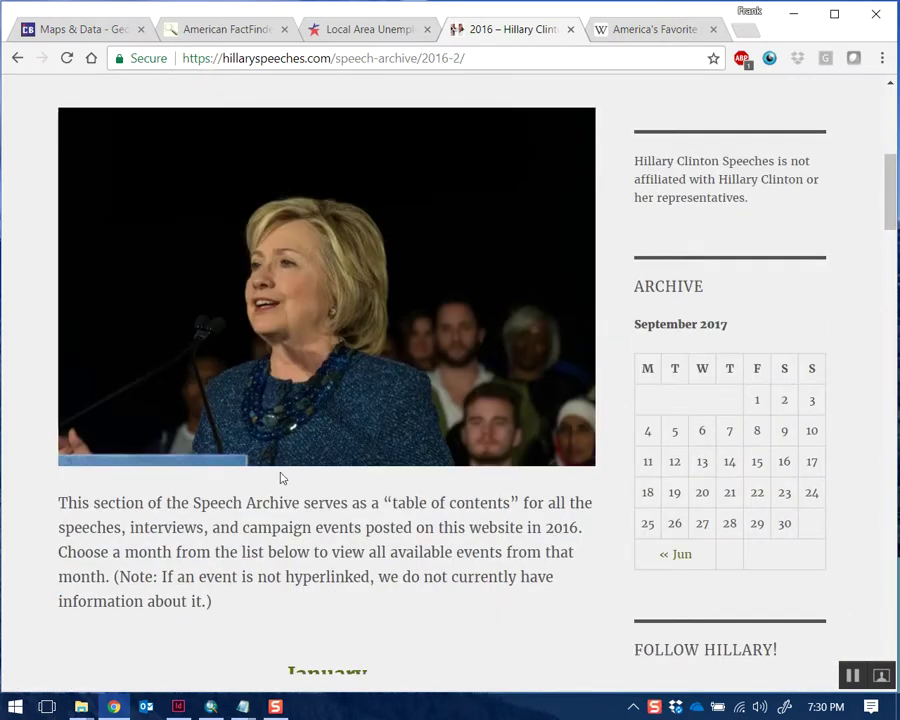
{"action": "scroll", "coordinate": [280, 478], "scroll_direction": "down", "scroll_amount": 9}
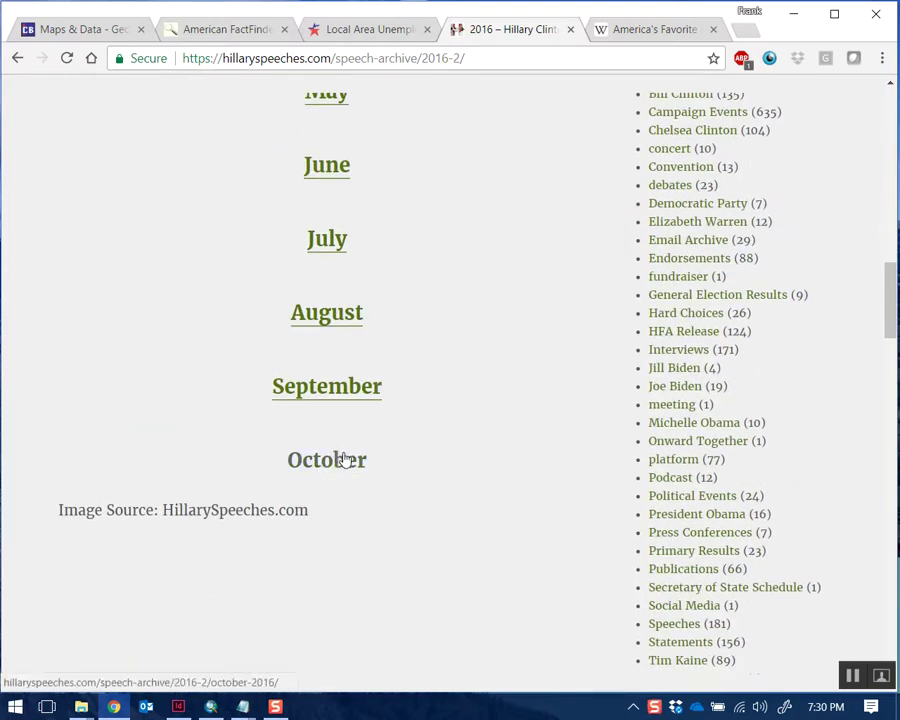
{"action": "left_click", "coordinate": [316, 380]}
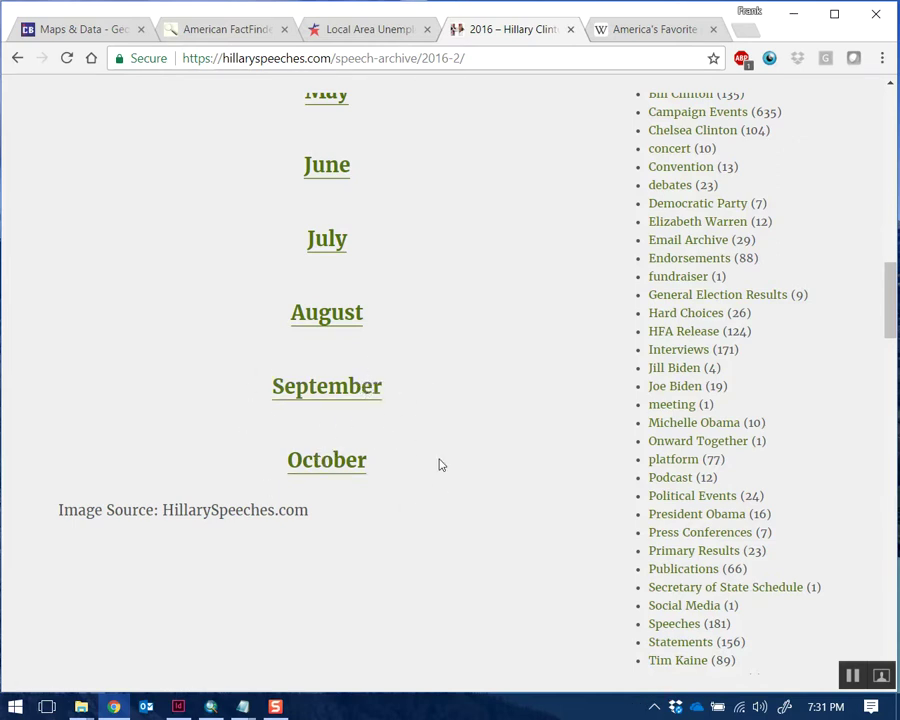
{"action": "left_click", "coordinate": [348, 398]}
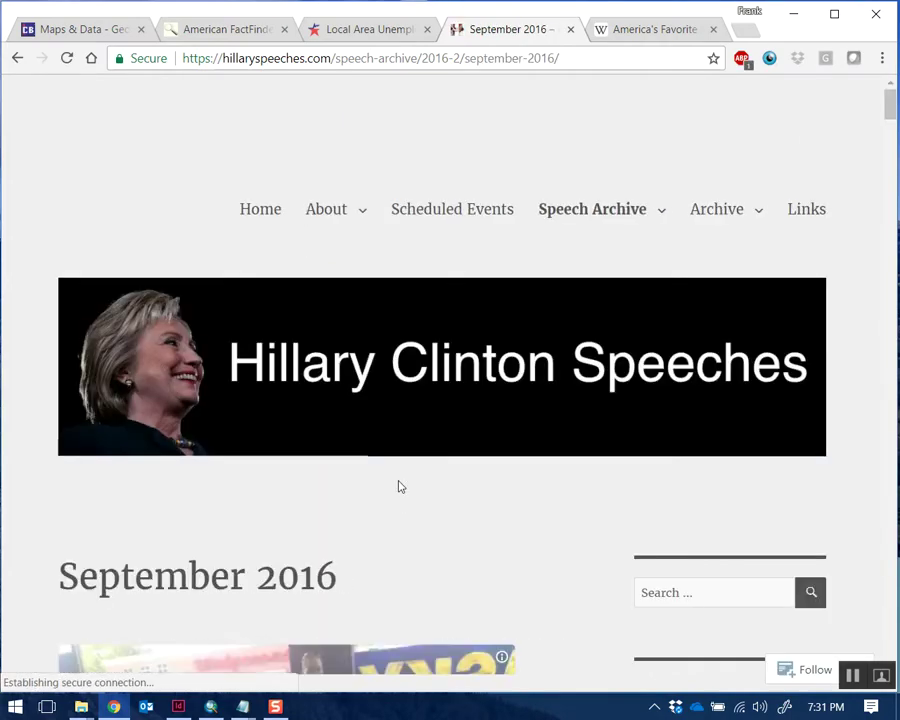
- Examine the September 2016 events table, comparing the speakers listed for the mid-September events
{"action": "scroll", "coordinate": [397, 483], "scroll_direction": "down", "scroll_amount": 3}
{"action": "scroll", "coordinate": [397, 483], "scroll_direction": "down", "scroll_amount": 10}
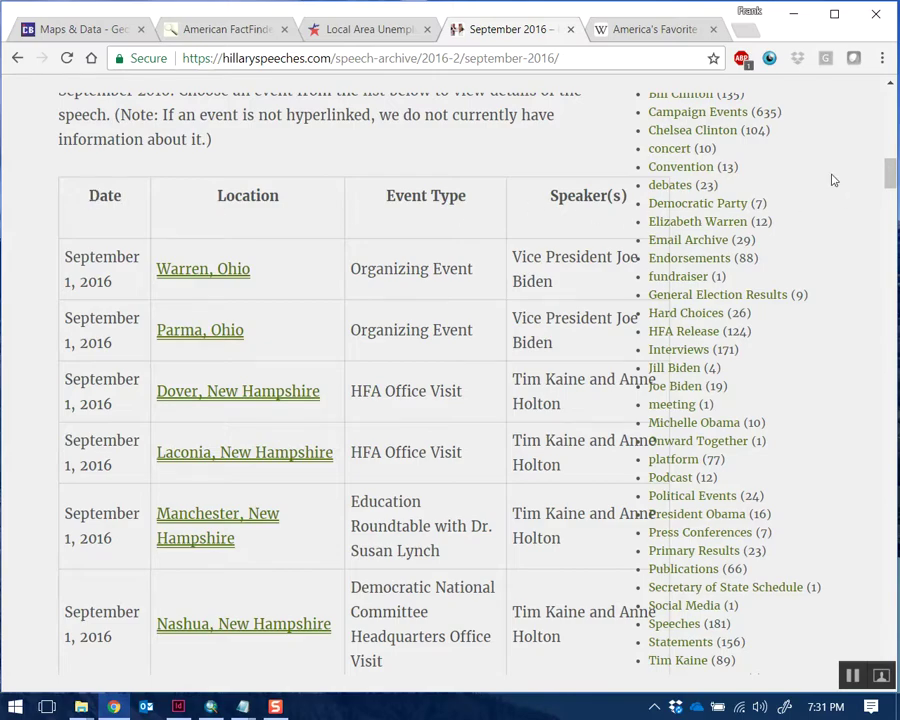
{"action": "left_click_drag", "start_coordinate": [889, 176], "coordinate": [894, 368]}
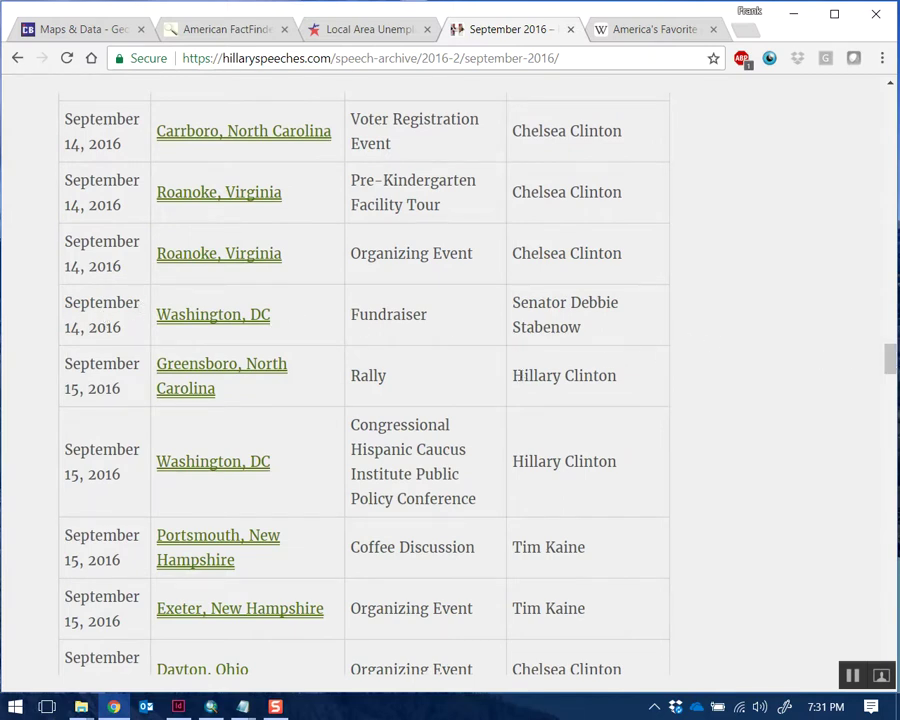
{"action": "left_click_drag", "start_coordinate": [513, 375], "coordinate": [617, 377]}
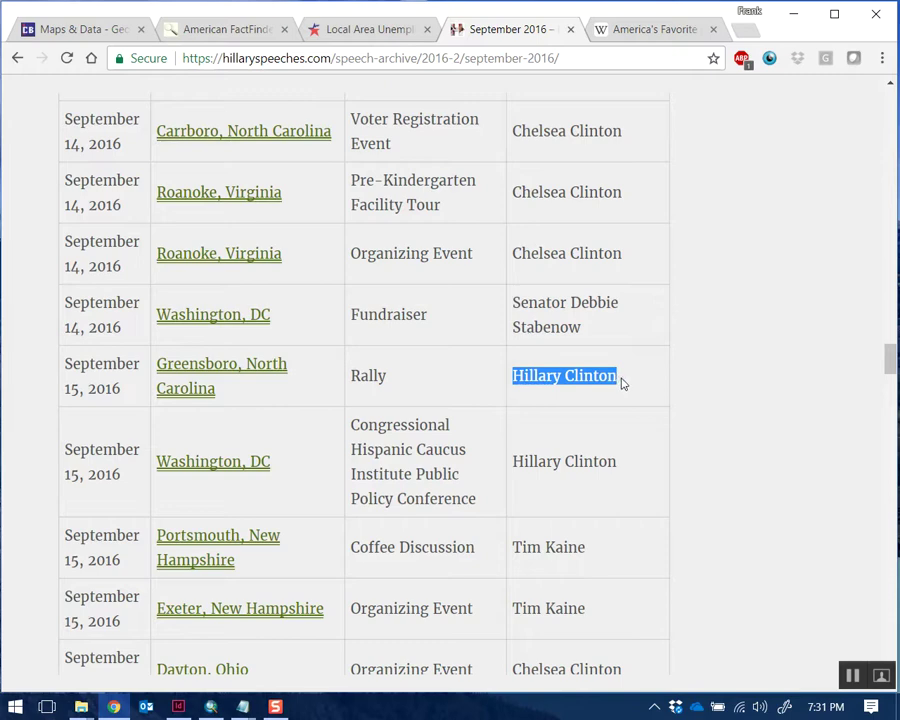
{"action": "left_click", "coordinate": [622, 383]}
{"action": "left_click_drag", "start_coordinate": [622, 258], "coordinate": [512, 254]}
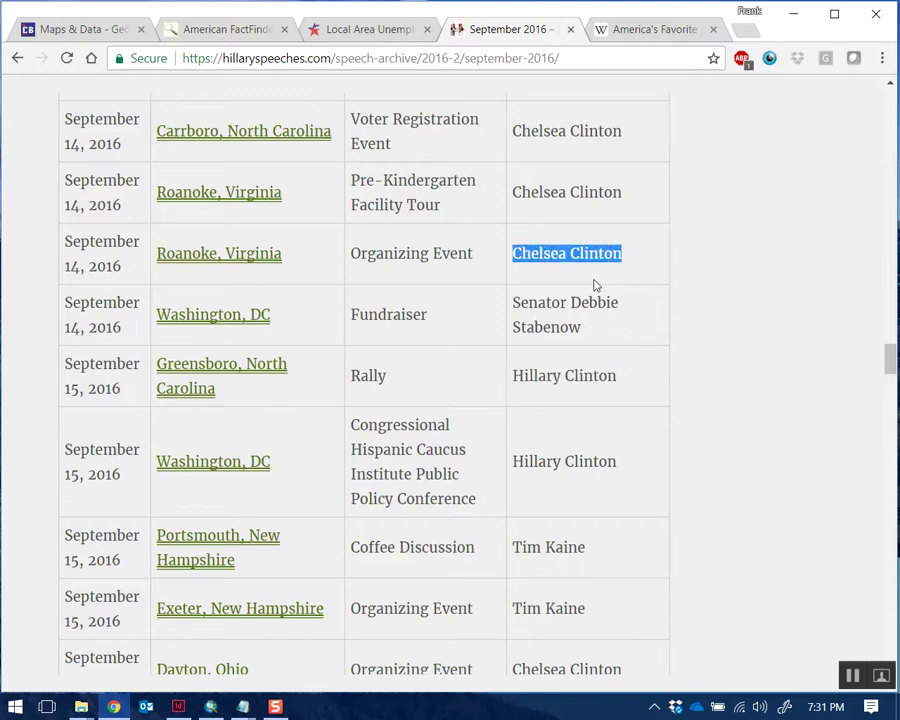
{"action": "left_click", "coordinate": [610, 310]}
{"action": "left_click_drag", "start_coordinate": [892, 390], "coordinate": [886, 162]}
{"action": "scroll", "coordinate": [870, 481], "scroll_direction": "down", "scroll_amount": 3}
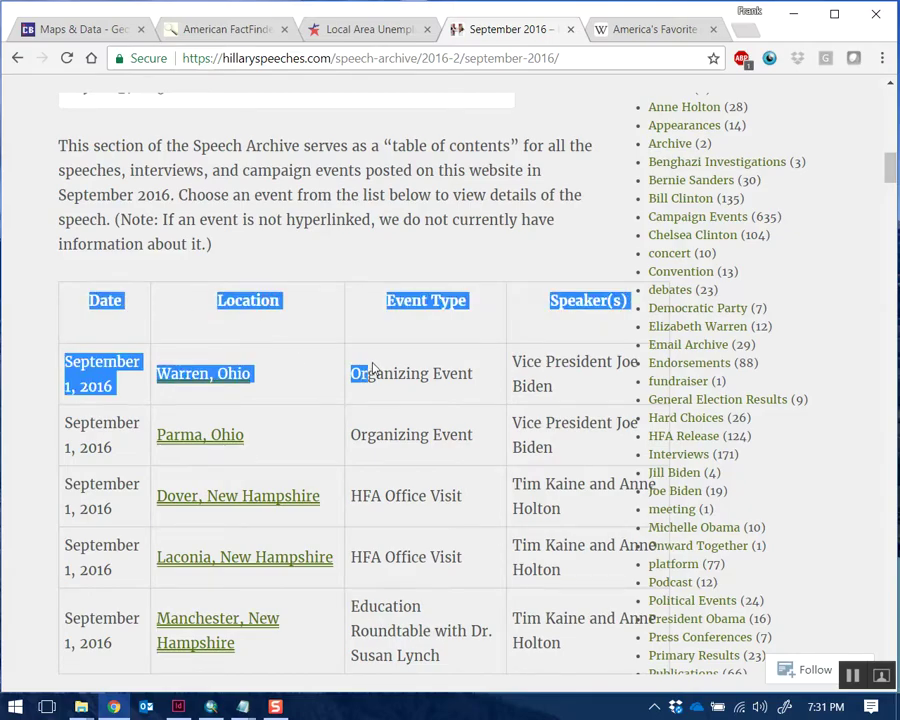
{"action": "scroll", "coordinate": [386, 366], "scroll_direction": "down", "scroll_amount": 15}
{"action": "left_click_drag", "start_coordinate": [372, 370], "coordinate": [420, 316]}
{"action": "scroll", "coordinate": [476, 434], "scroll_direction": "down", "scroll_amount": 20}
{"action": "scroll", "coordinate": [506, 426], "scroll_direction": "up", "scroll_amount": 20}
{"action": "scroll", "coordinate": [450, 330], "scroll_direction": "up", "scroll_amount": 8}
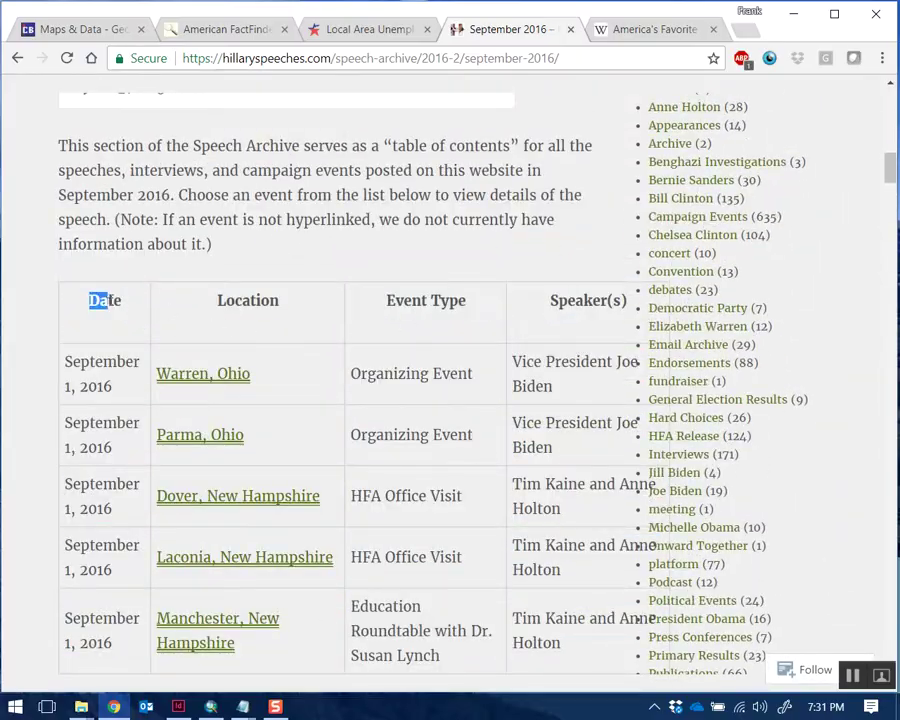
- Copy the entire September 2016 events table, from the Date header through the last September 30 row
{"action": "scroll", "coordinate": [163, 315], "scroll_direction": "down", "scroll_amount": 20}
{"action": "left_click_drag", "start_coordinate": [104, 300], "coordinate": [648, 413]}
{"action": "scroll", "coordinate": [456, 367], "scroll_direction": "down", "scroll_amount": 20}
{"action": "scroll", "coordinate": [552, 394], "scroll_direction": "down", "scroll_amount": 20}
{"action": "scroll", "coordinate": [580, 400], "scroll_direction": "down", "scroll_amount": 15}
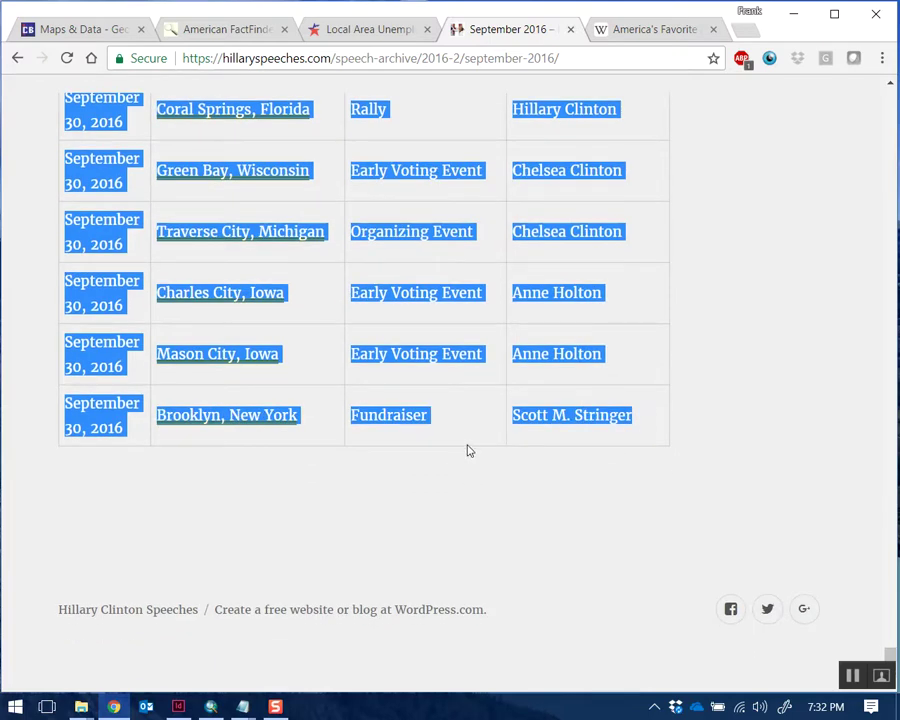
- Open Excel with a blank workbook and paste the copied September events table at cell A1
{"action": "key", "text": "super"}
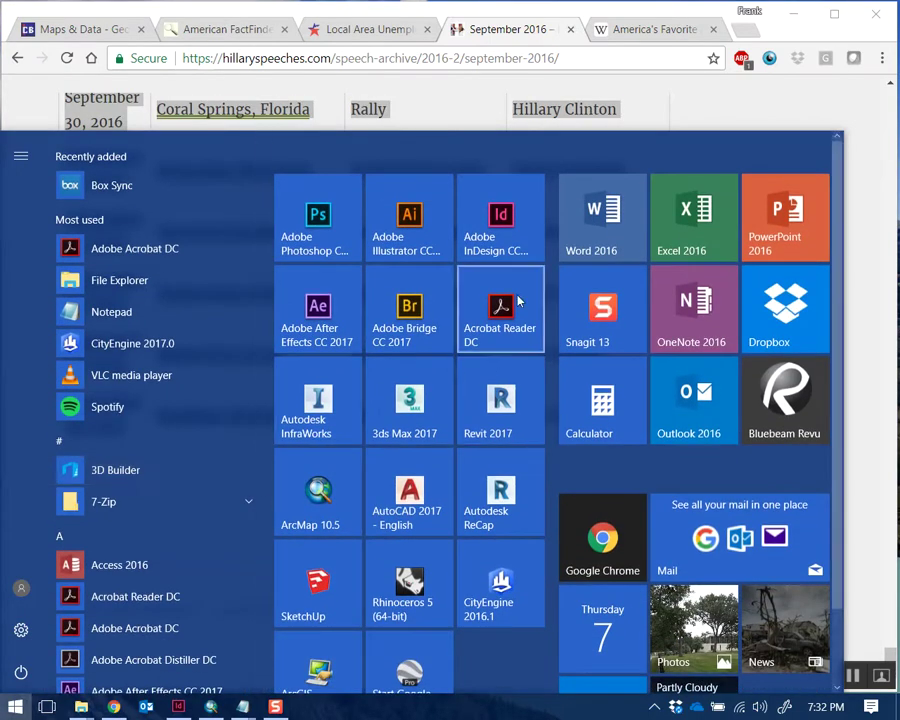
{"action": "left_click", "coordinate": [711, 235]}
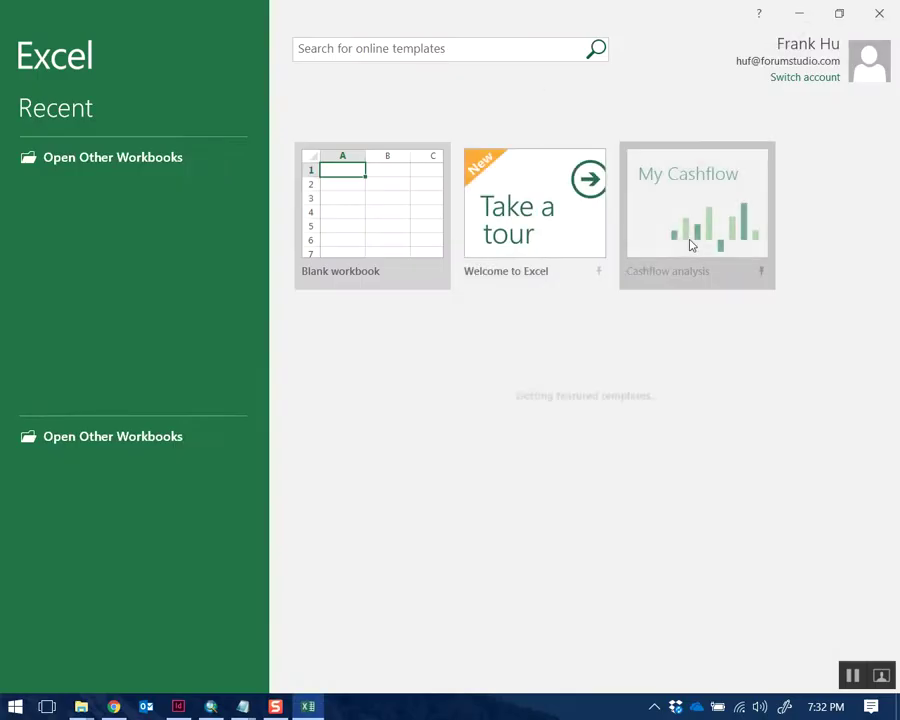
{"action": "left_click", "coordinate": [433, 227]}
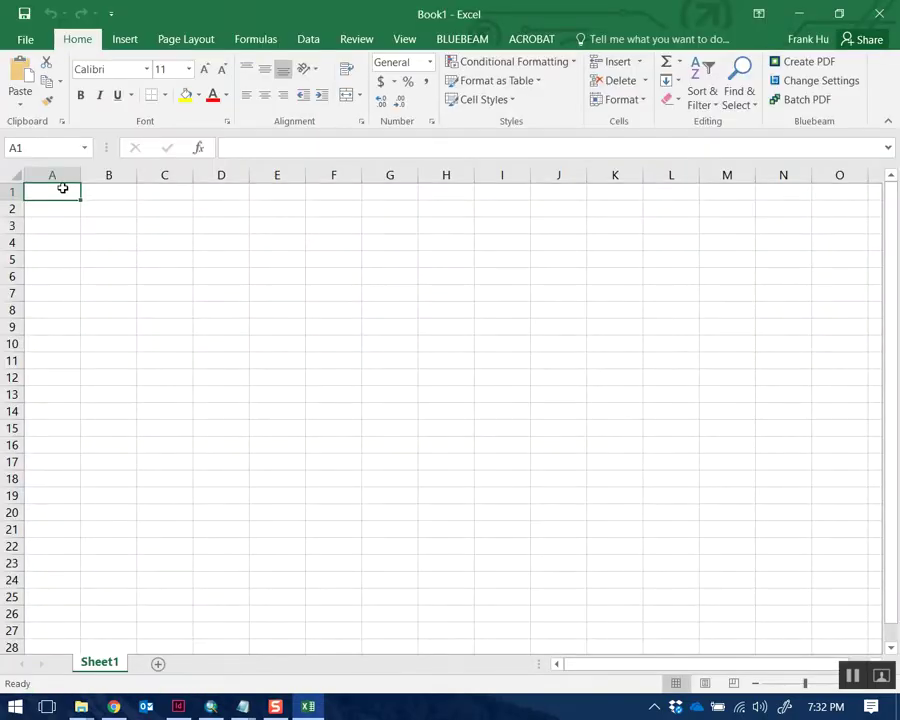
{"action": "key", "text": "ctrl+v"}
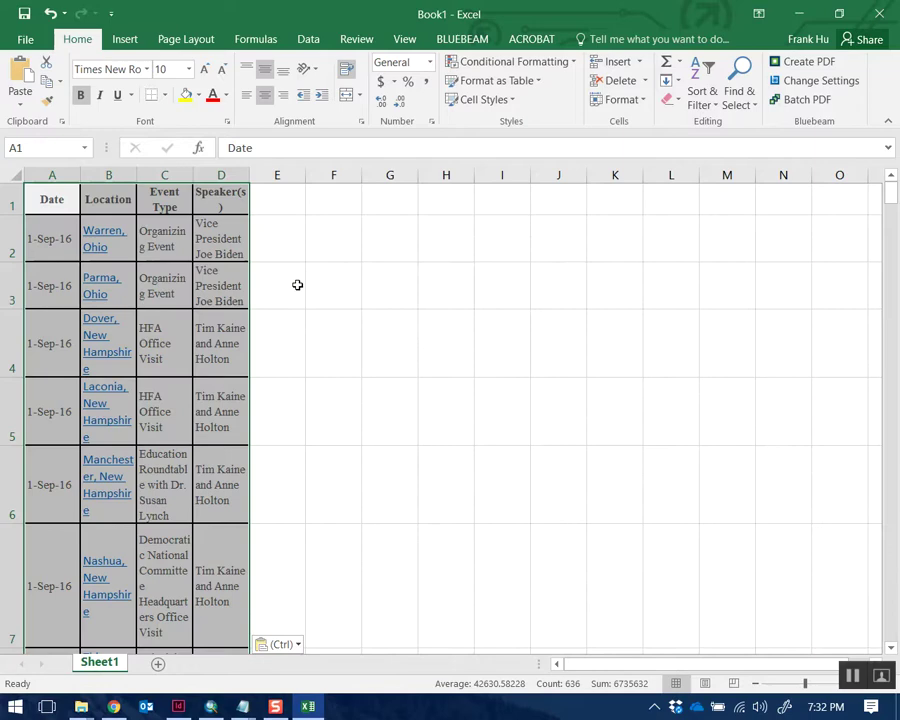
{"action": "left_click", "coordinate": [482, 325]}
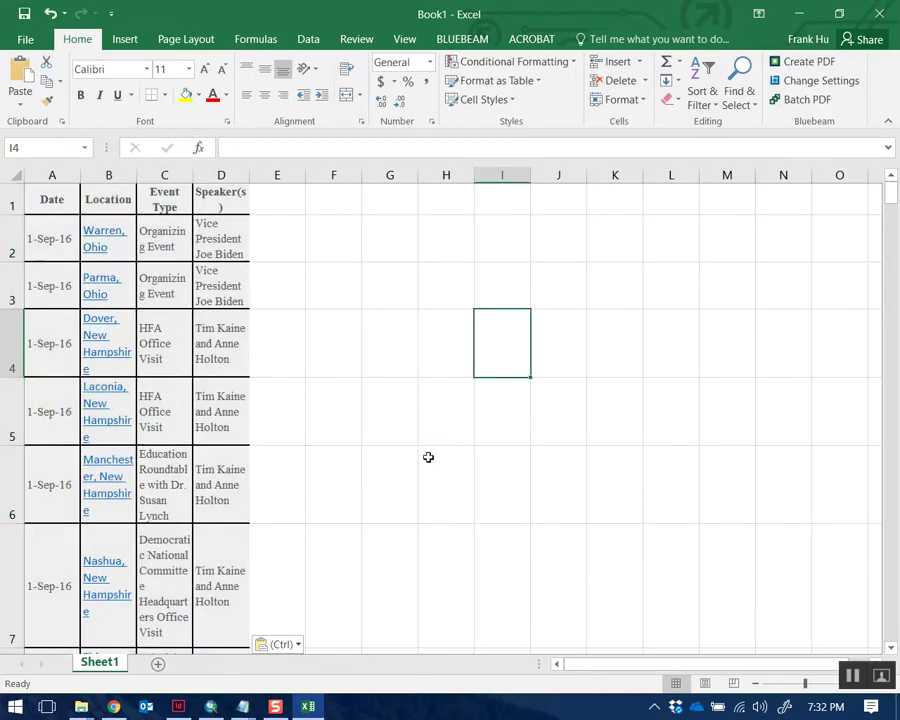
- Review the pasted September events in the worksheet down to the end of the table
{"action": "left_click", "coordinate": [283, 238]}
{"action": "left_click", "coordinate": [283, 205]}
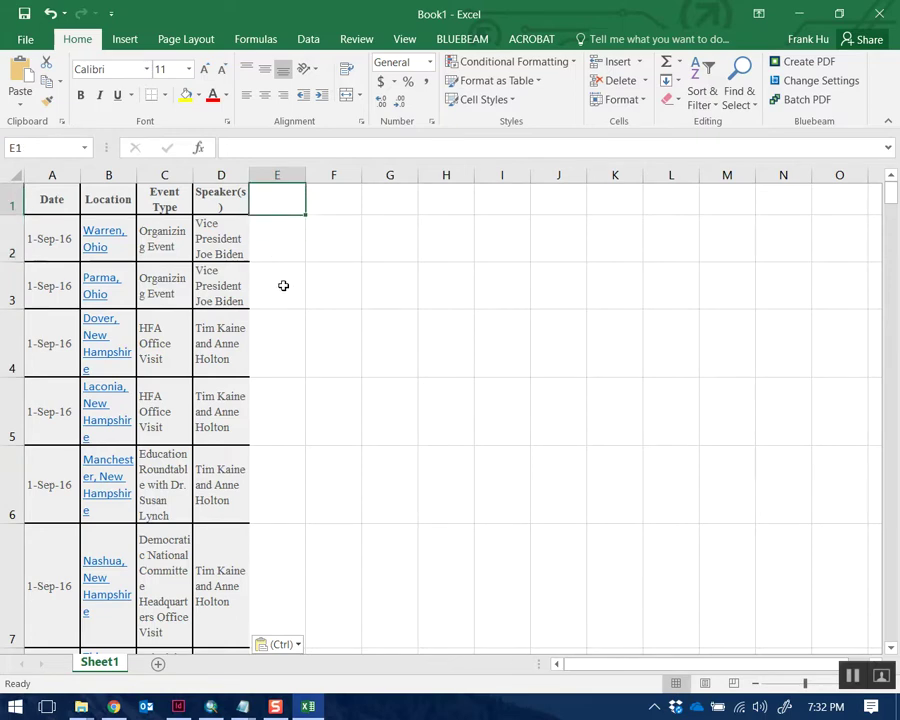
{"action": "left_click", "coordinate": [277, 238]}
{"action": "key", "text": "Down"}
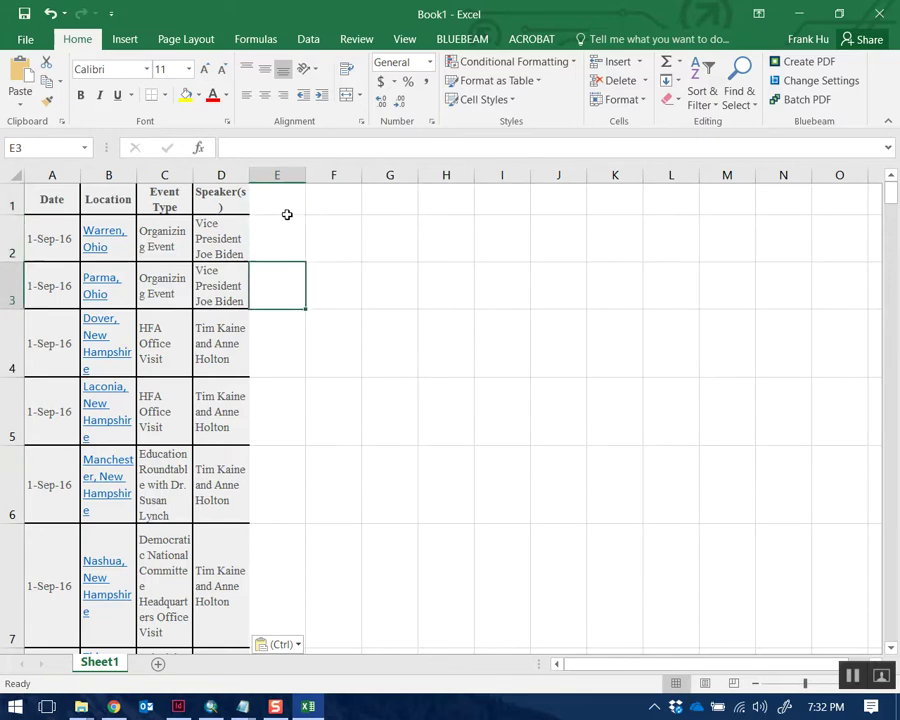
{"action": "left_click", "coordinate": [304, 203]}
{"action": "left_click_drag", "start_coordinate": [893, 197], "coordinate": [892, 630]}
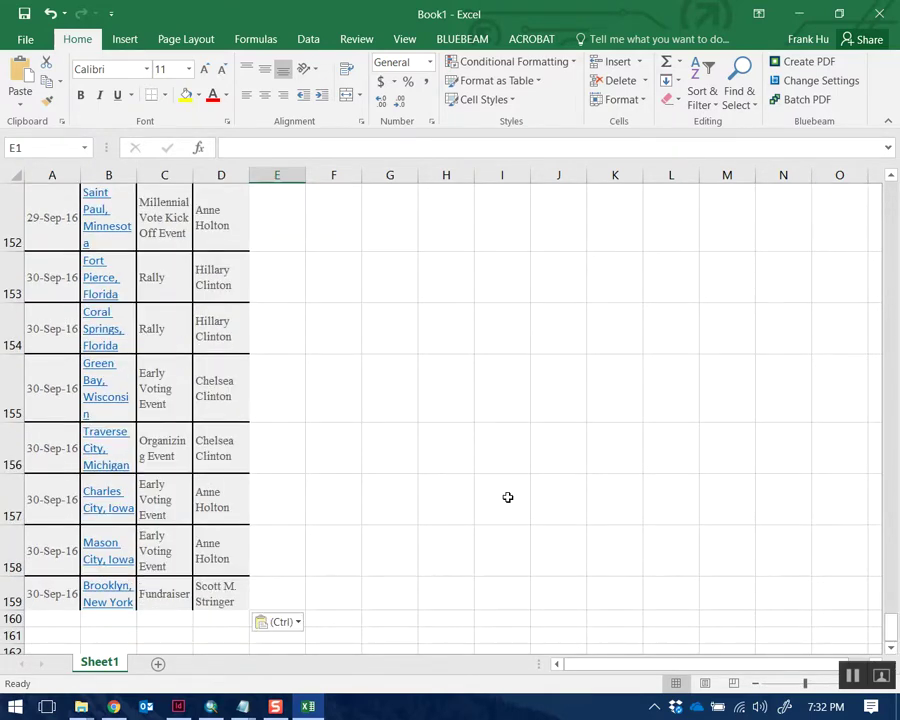
{"action": "scroll", "coordinate": [380, 460], "scroll_direction": "down", "scroll_amount": 1}
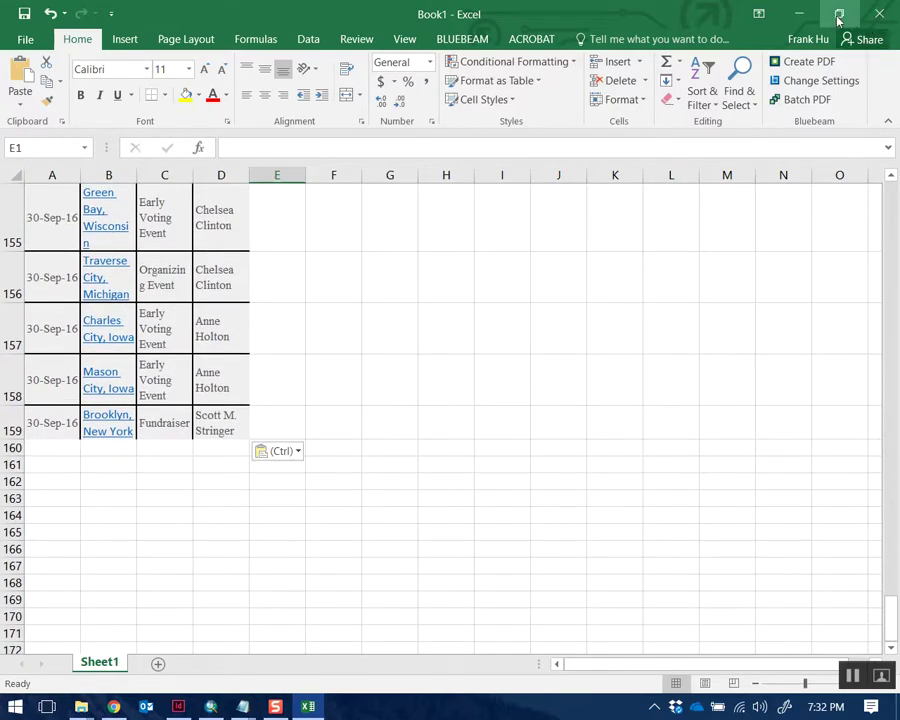
- Switch back to the speech website in Chrome and open the October 2016 event list
{"action": "left_click", "coordinate": [800, 13]}
{"action": "left_click", "coordinate": [660, 437]}
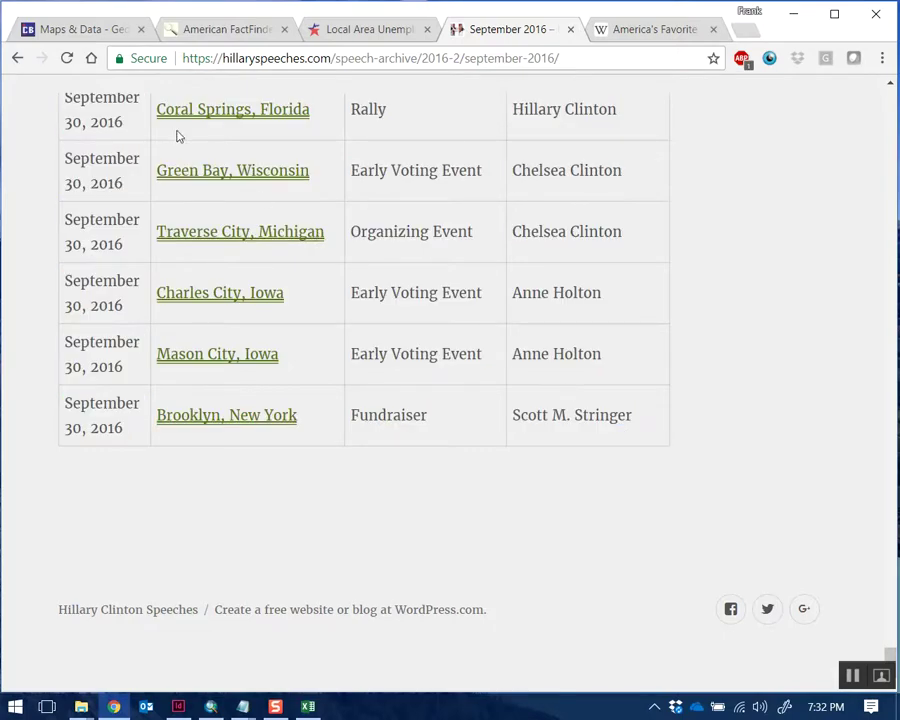
{"action": "left_click", "coordinate": [17, 58]}
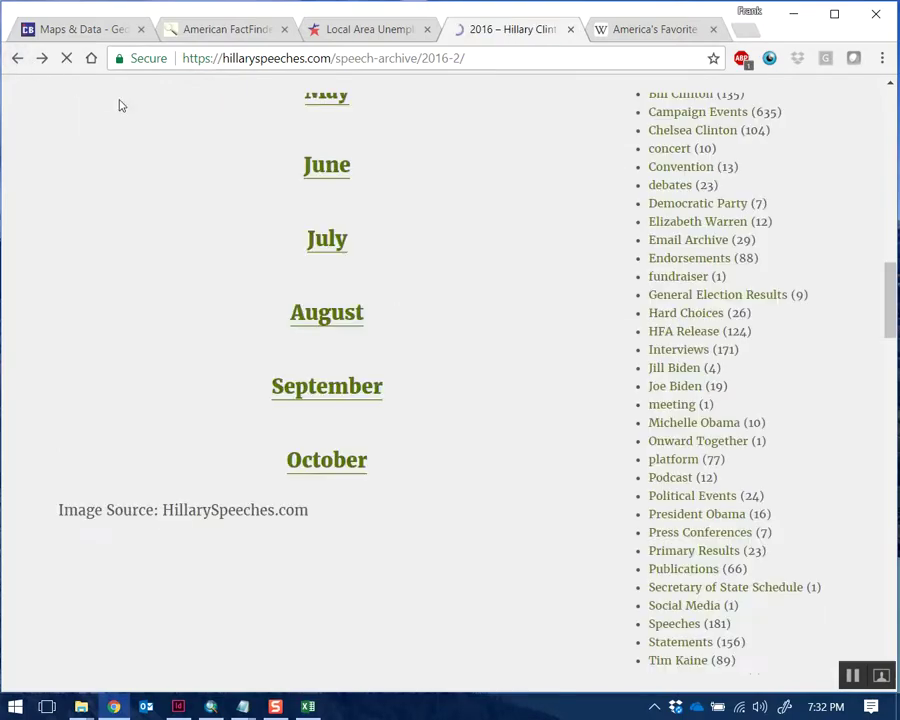
{"action": "left_click", "coordinate": [326, 462]}
{"action": "scroll", "coordinate": [66, 290], "scroll_direction": "down", "scroll_amount": 10}
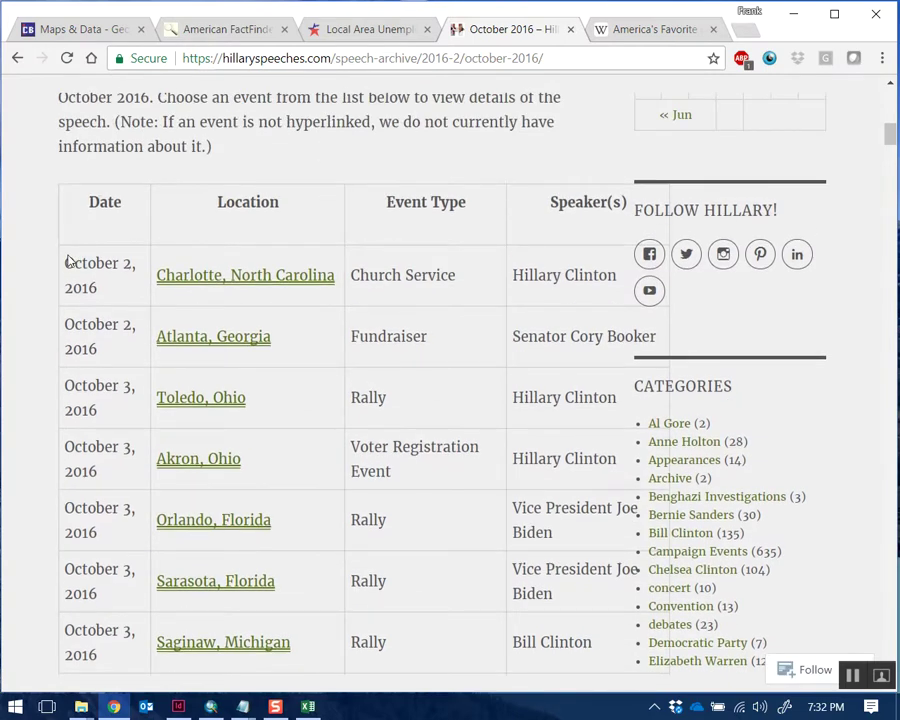
- Copy all October 2016 event rows without the header, from the first October 2 event through the last October 31 event
{"action": "left_click_drag", "start_coordinate": [66, 263], "coordinate": [636, 435]}
{"action": "scroll", "coordinate": [610, 336], "scroll_direction": "down", "scroll_amount": 1}
{"action": "scroll", "coordinate": [618, 337], "scroll_direction": "down", "scroll_amount": 1}
{"action": "scroll", "coordinate": [606, 362], "scroll_direction": "down", "scroll_amount": 20}
{"action": "scroll", "coordinate": [609, 398], "scroll_direction": "down", "scroll_amount": 20}
{"action": "scroll", "coordinate": [615, 416], "scroll_direction": "down", "scroll_amount": 20}
{"action": "scroll", "coordinate": [623, 430], "scroll_direction": "down", "scroll_amount": 20}
{"action": "scroll", "coordinate": [621, 454], "scroll_direction": "down", "scroll_amount": 1}
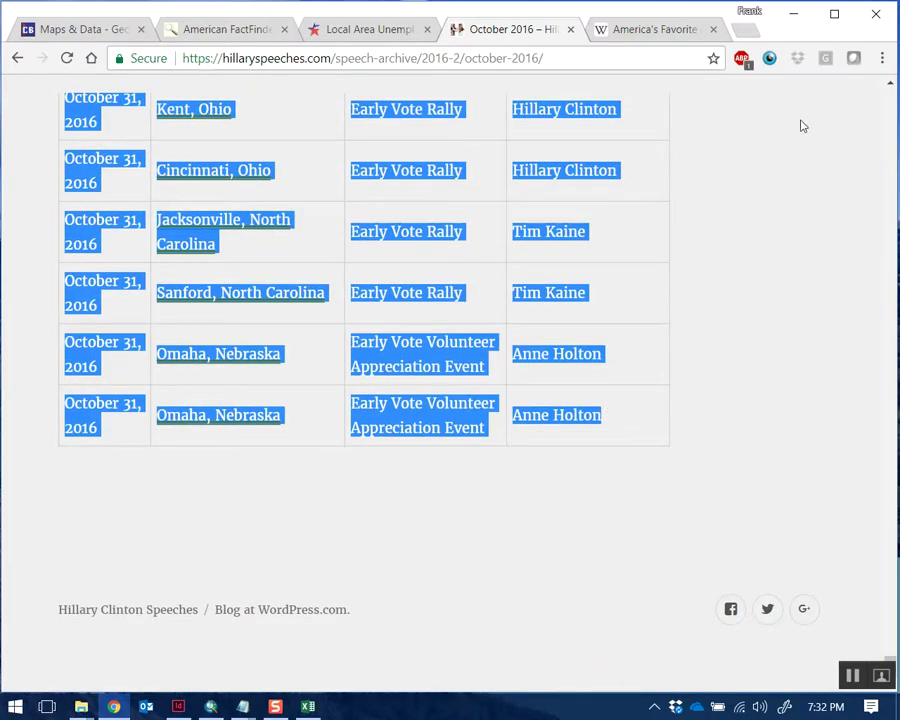
- Switch to the Excel workbook and paste the copied October events at cell A160, directly below the September events
{"action": "left_click", "coordinate": [793, 14]}
{"action": "left_click", "coordinate": [308, 707]}
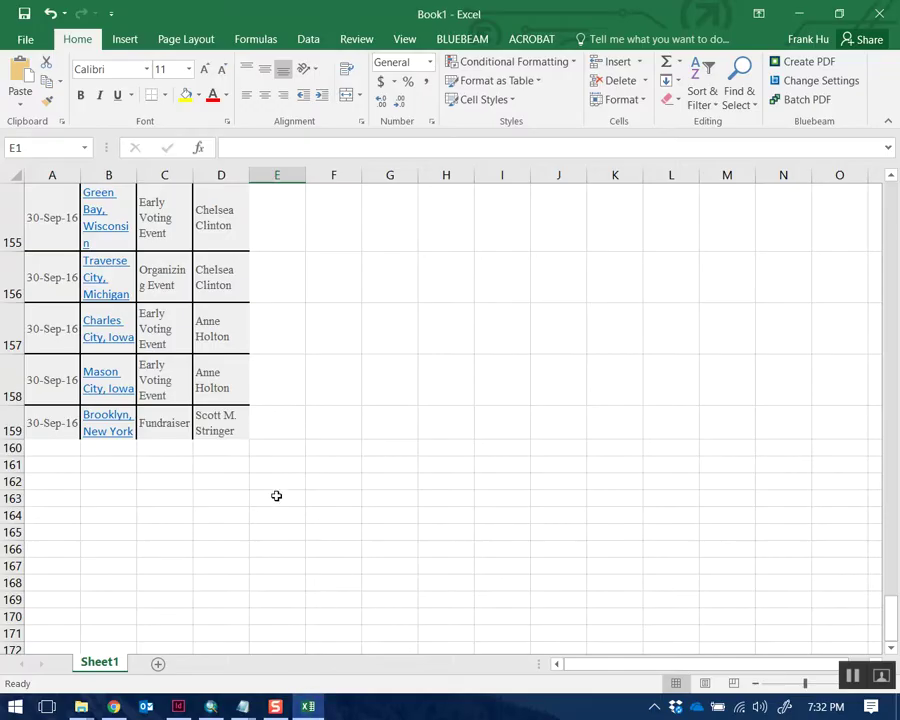
{"action": "left_click", "coordinate": [62, 448]}
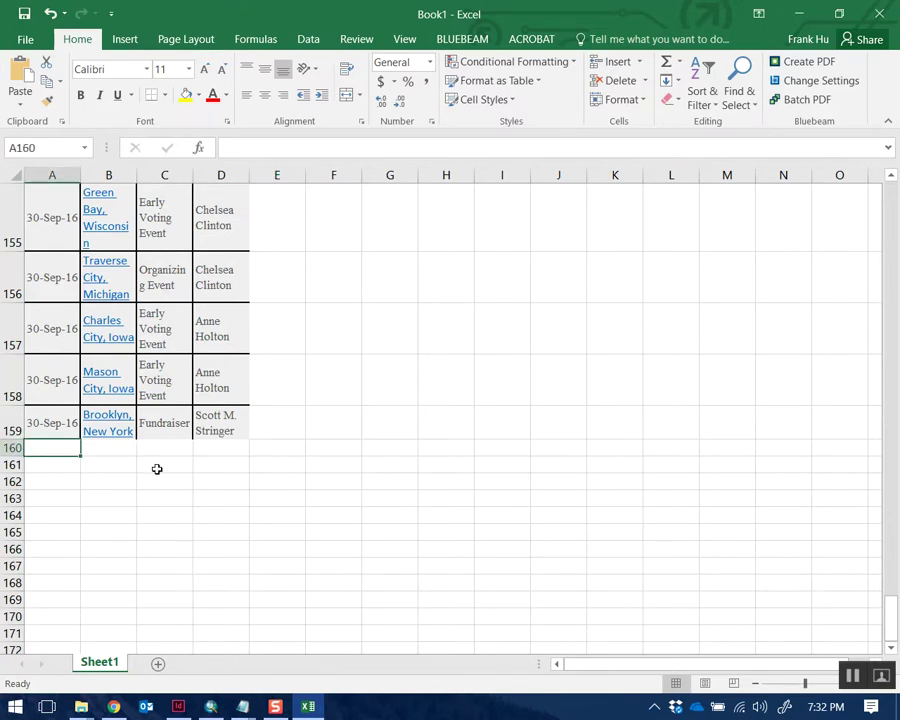
{"action": "key", "text": "ctrl+v"}
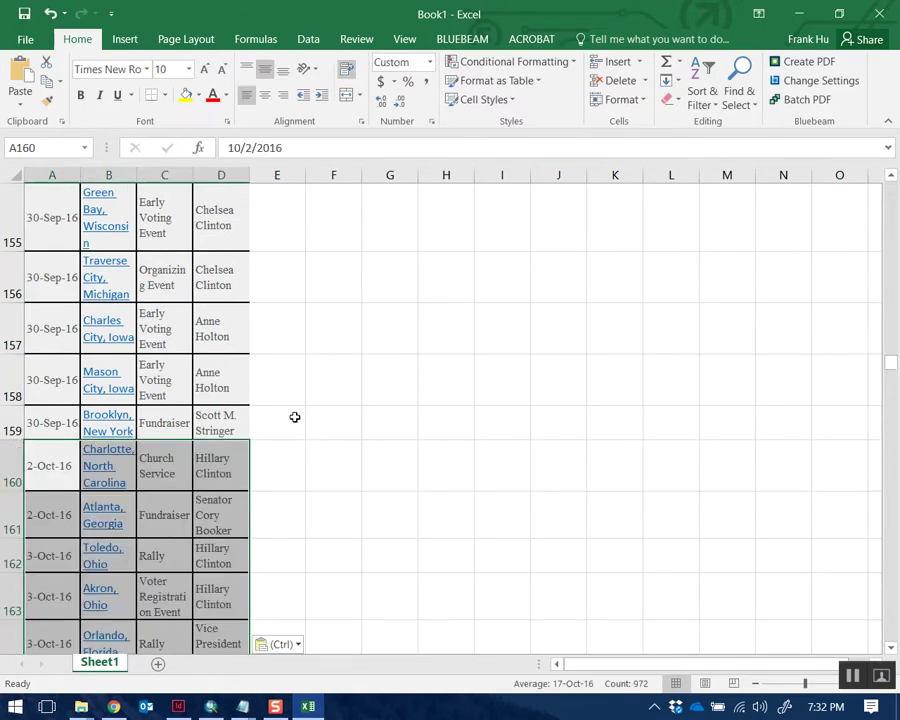
{"action": "left_click", "coordinate": [280, 417]}
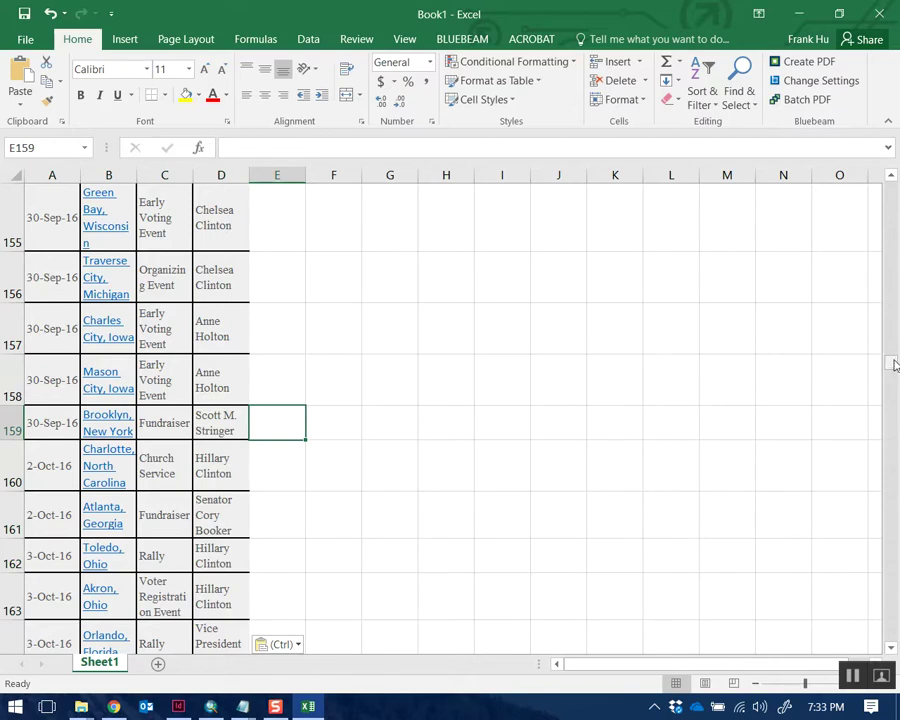
- Remove the hyperlinks and clear all cell formats across the entire worksheet
{"action": "left_click_drag", "start_coordinate": [892, 364], "coordinate": [897, 148]}
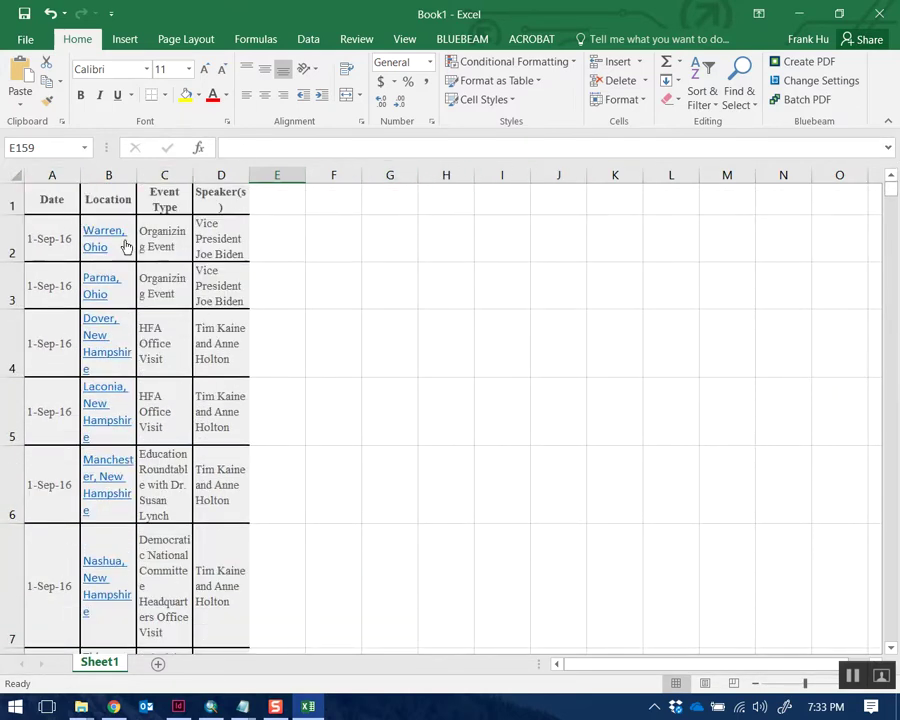
{"action": "left_click", "coordinate": [12, 175]}
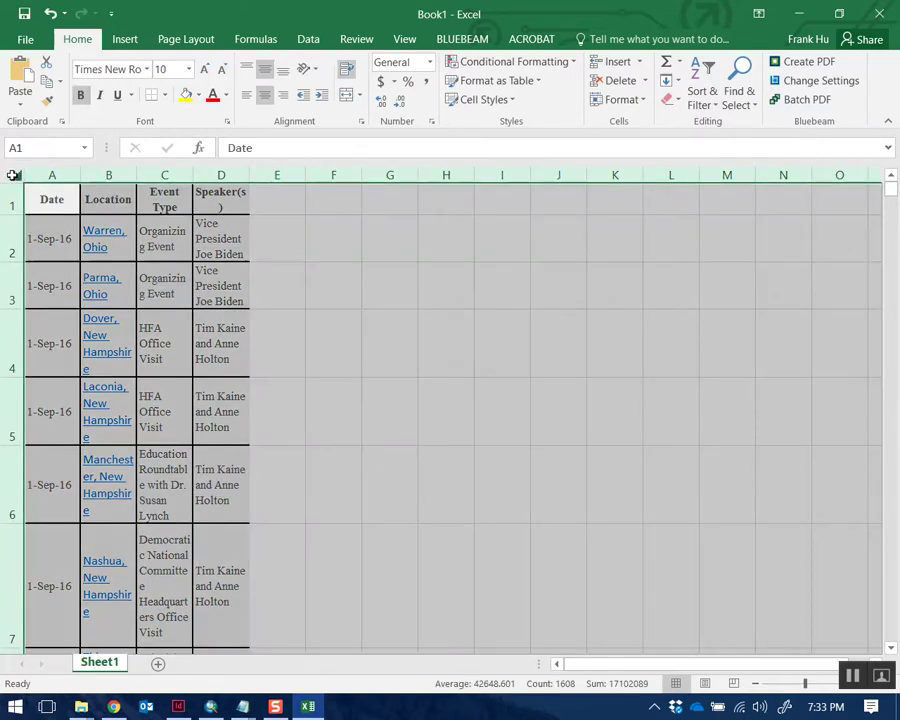
{"action": "left_click", "coordinate": [677, 104]}
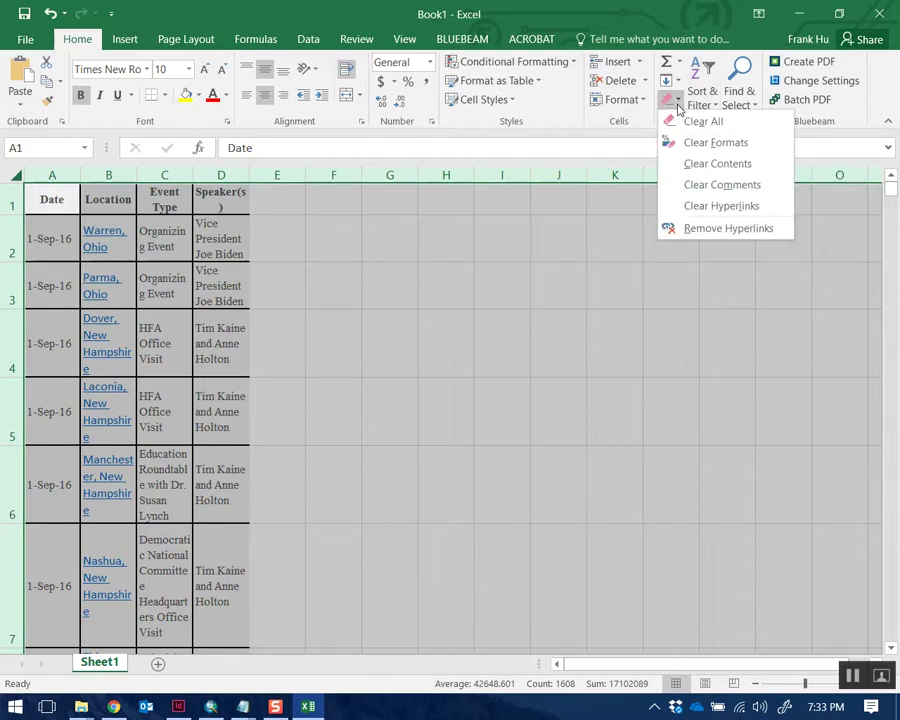
{"action": "left_click", "coordinate": [734, 231]}
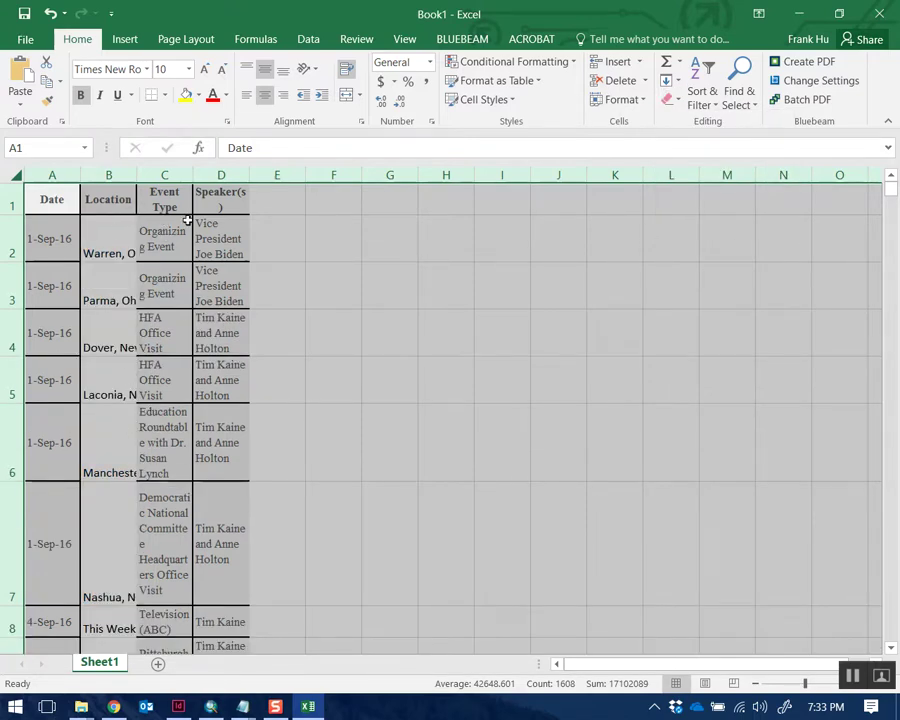
{"action": "left_click", "coordinate": [679, 104]}
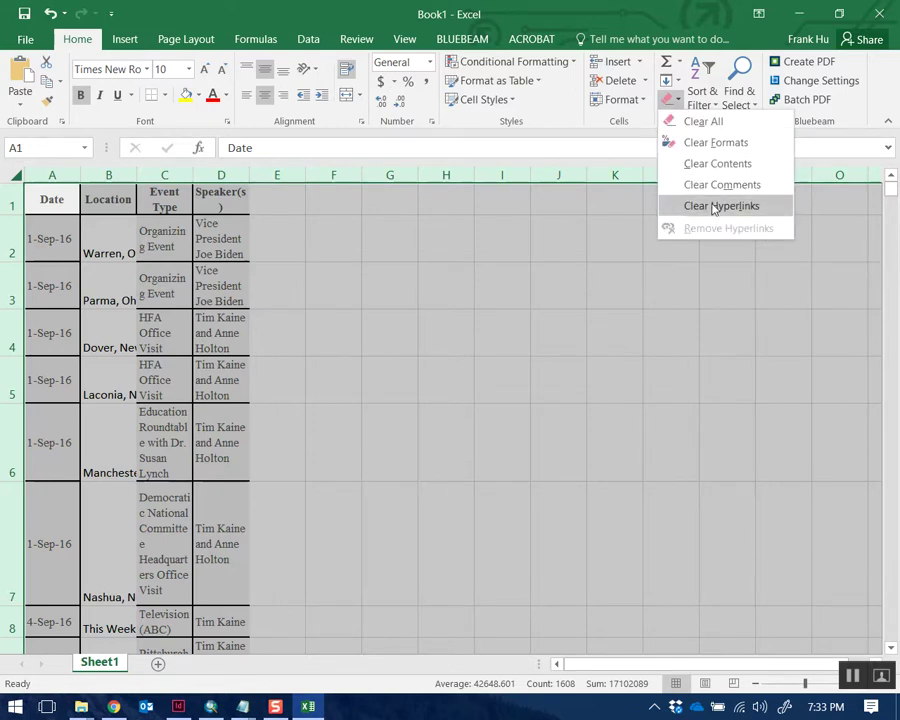
{"action": "left_click", "coordinate": [714, 143]}
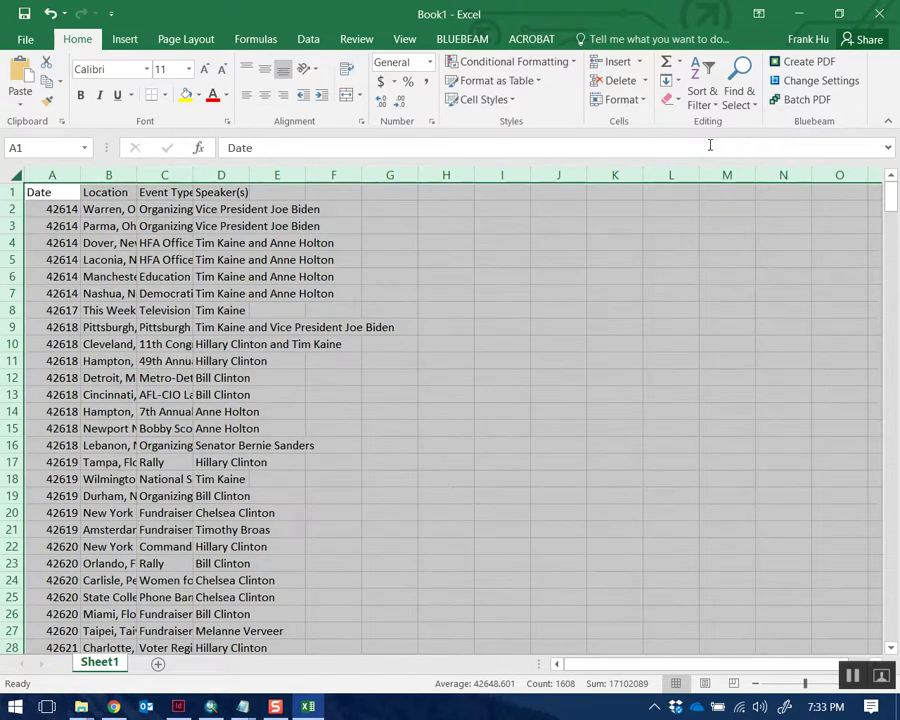
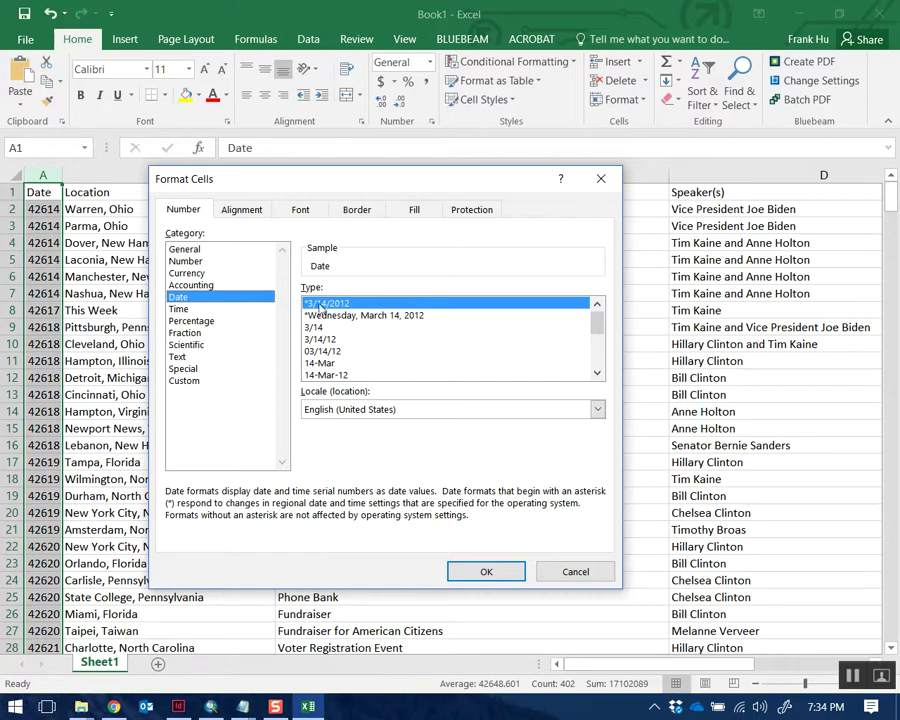
- Format the Date column as dates with the *3/14/2012 type
{"action": "left_click", "coordinate": [484, 571]}
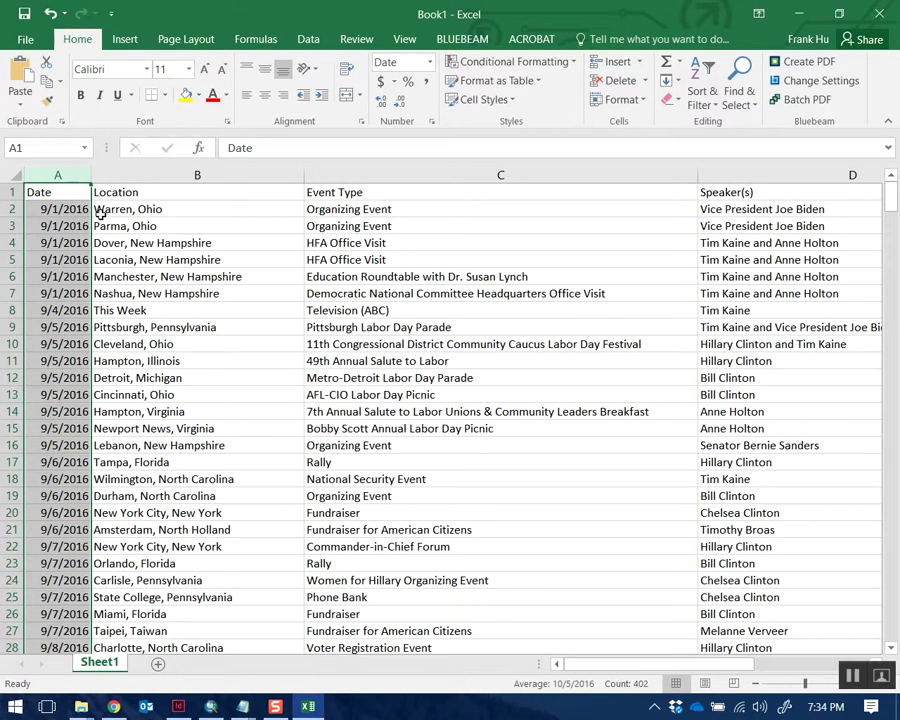
{"action": "left_click", "coordinate": [423, 247]}
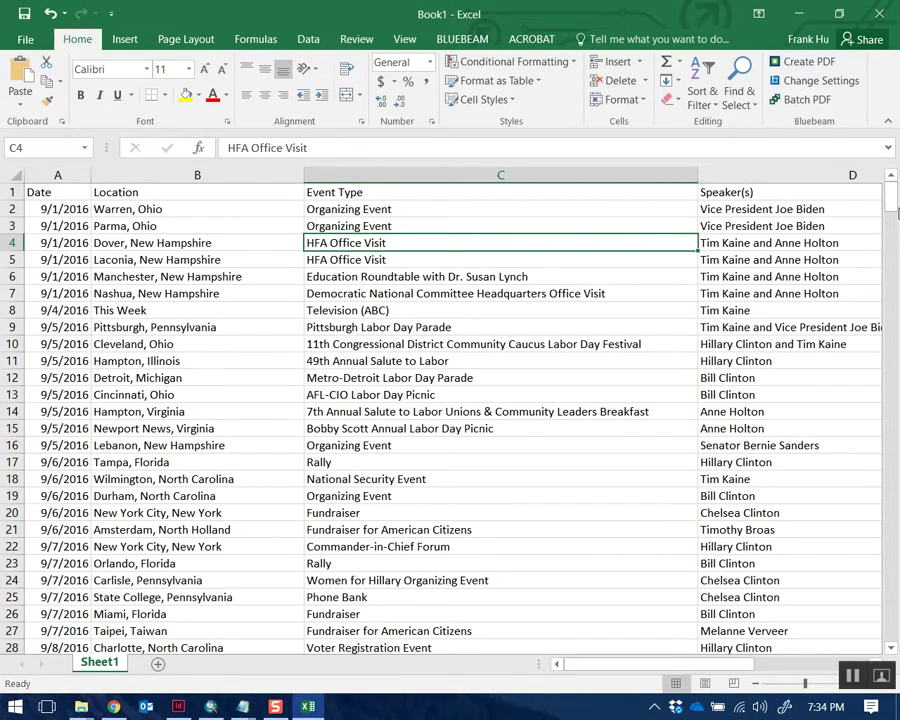
{"action": "left_click_drag", "start_coordinate": [895, 211], "coordinate": [888, 146]}
- Start saving a copy of the workbook to the Desktop with the file name hillary_campaign_events_2016
{"action": "left_click", "coordinate": [25, 38]}
{"action": "left_click", "coordinate": [40, 196]}
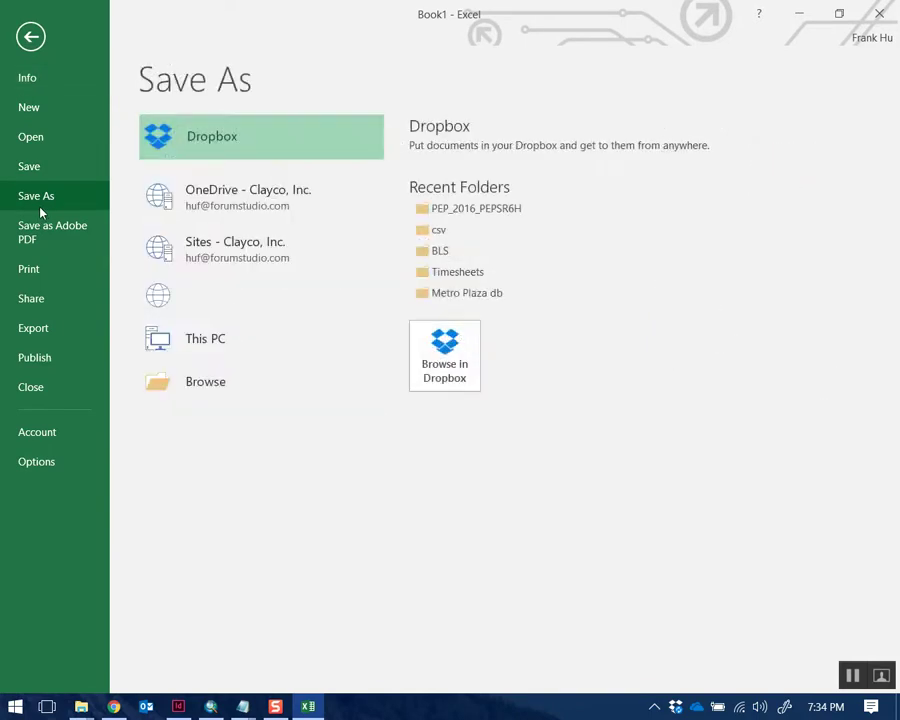
{"action": "left_click", "coordinate": [354, 210]}
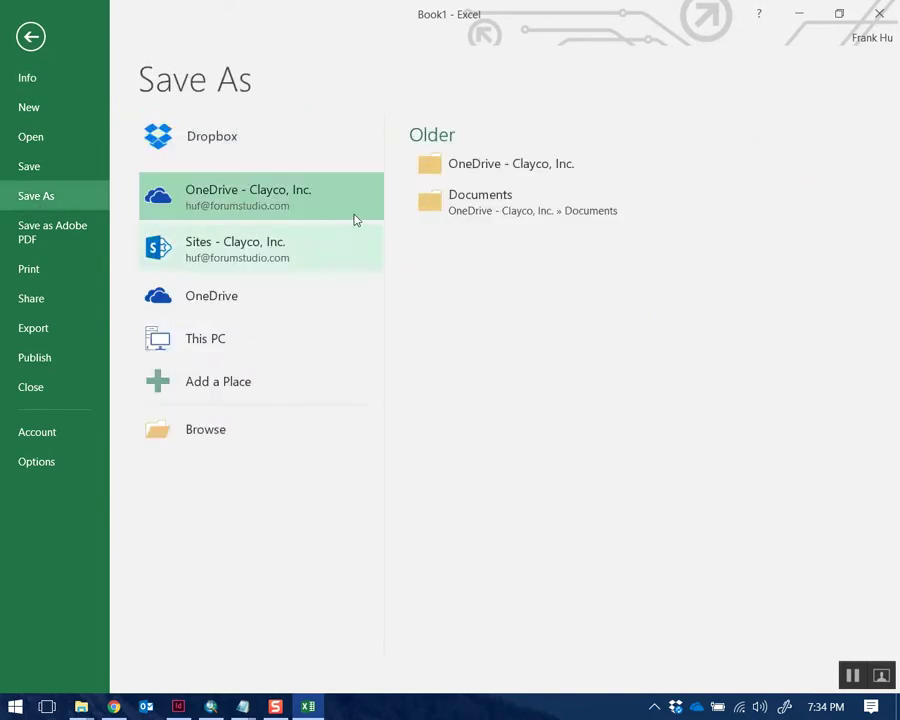
{"action": "left_click", "coordinate": [200, 435]}
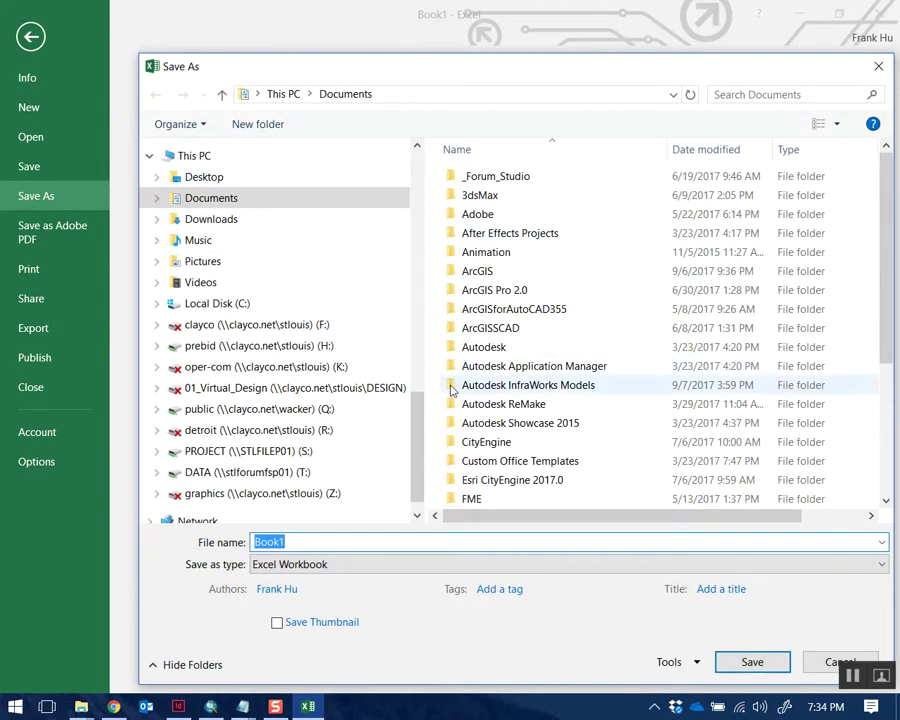
{"action": "left_click_drag", "start_coordinate": [418, 400], "coordinate": [436, 143]}
{"action": "left_click", "coordinate": [245, 187]}
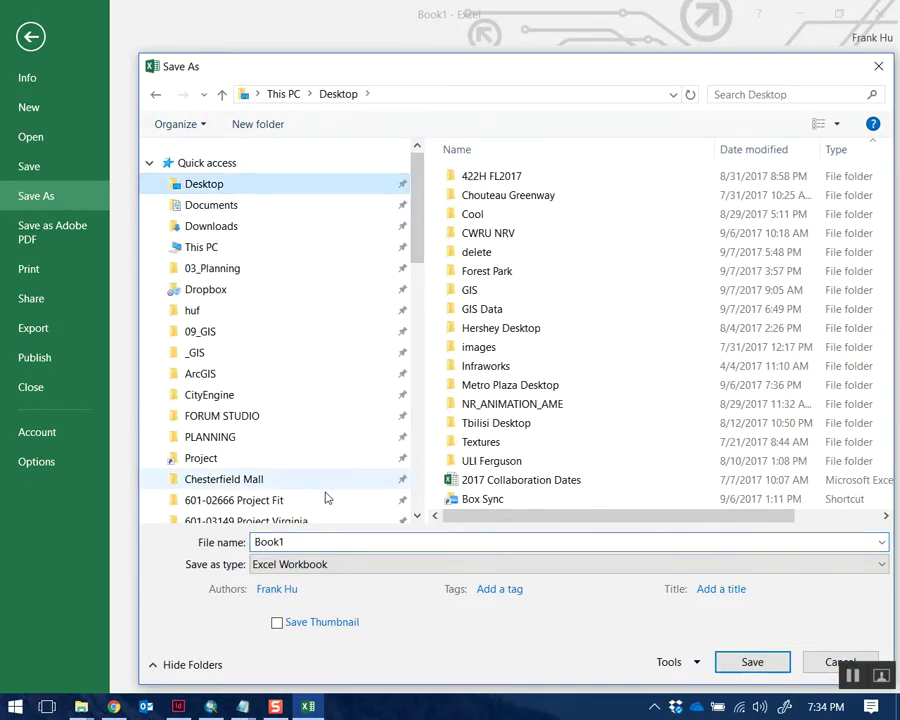
{"action": "left_click", "coordinate": [337, 546]}
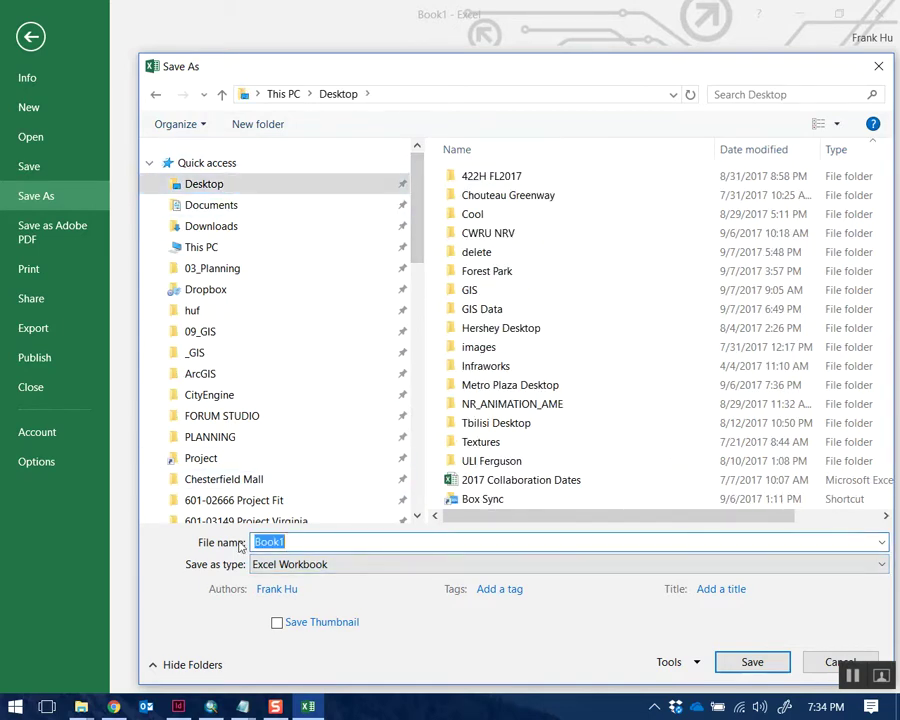
{"action": "type", "text": "hillary_campaign_events_2016"}
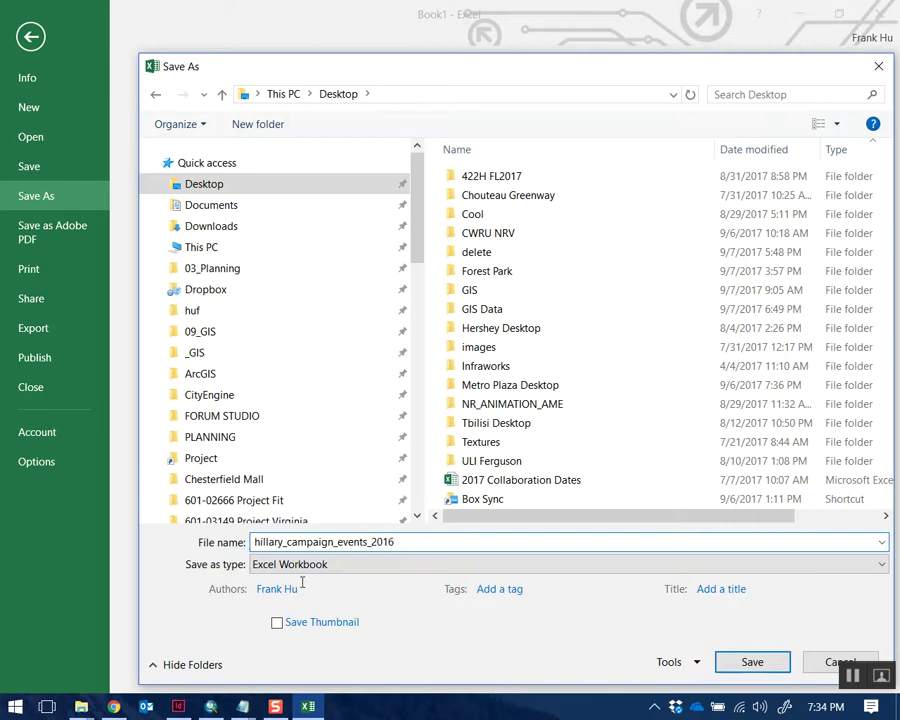
- Set the file type to CSV (Comma delimited) and save the file, keeping the CSV format
{"action": "left_click", "coordinate": [350, 564]}
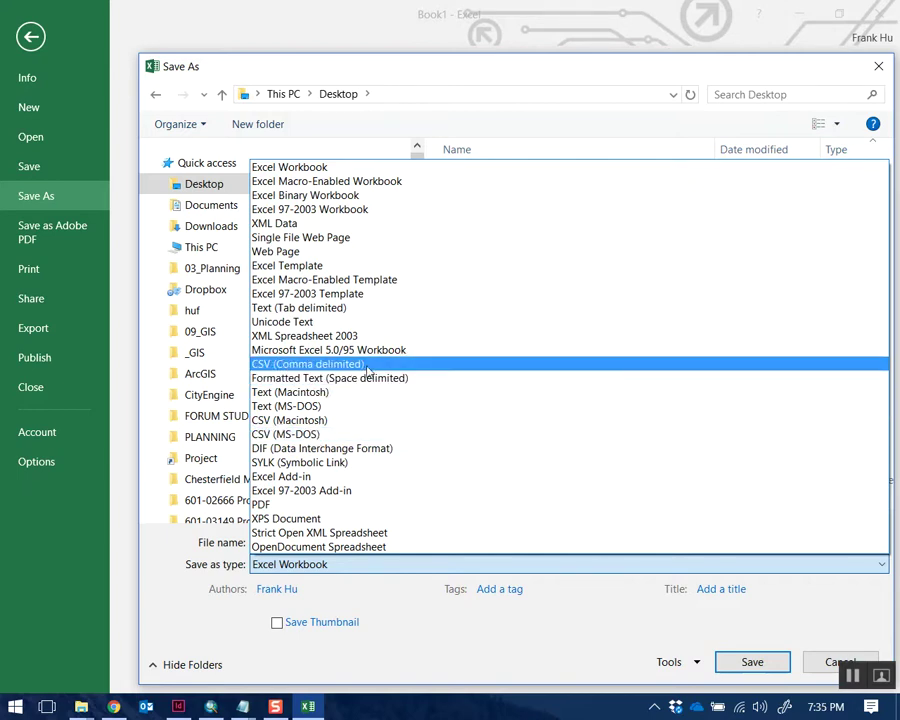
{"action": "left_click", "coordinate": [312, 366]}
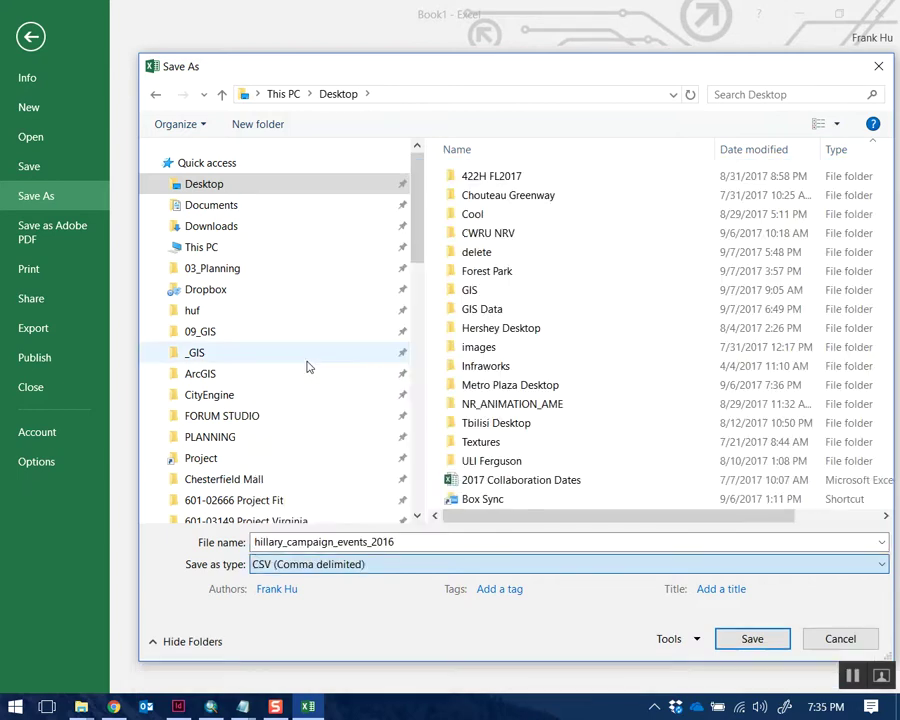
{"action": "left_click", "coordinate": [752, 660]}
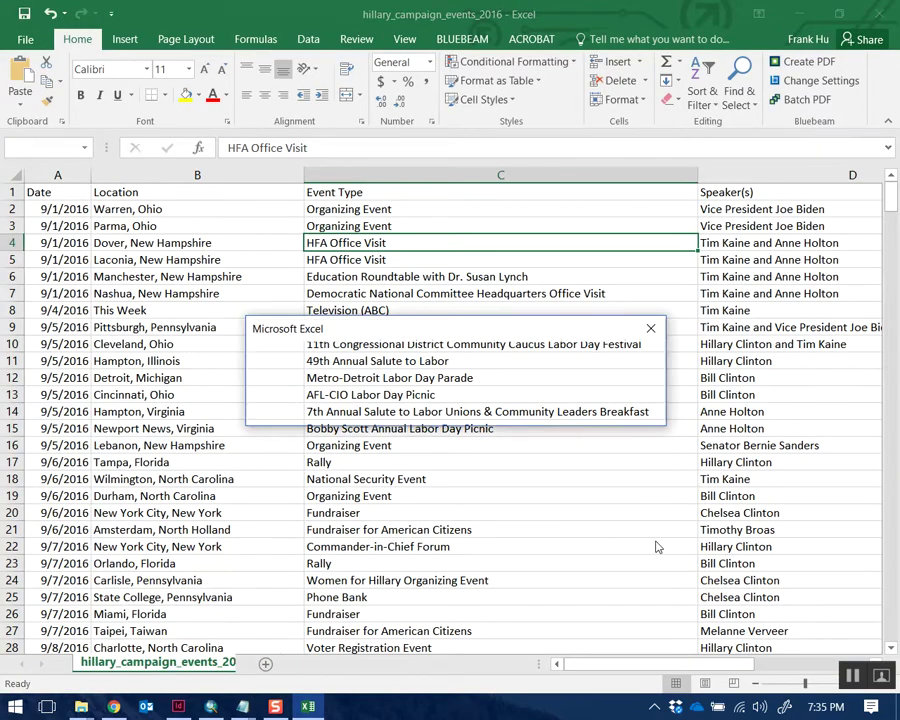
{"action": "left_click", "coordinate": [390, 409]}
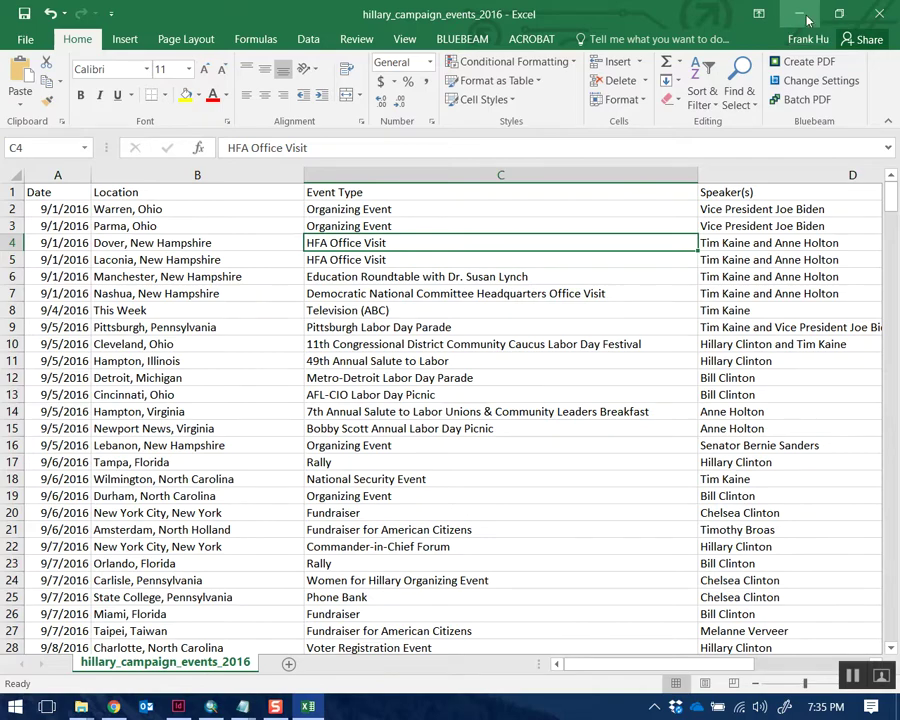
- Close the workbook without saving again and move the hillary_campaign_events_2016 file to an open area of the desktop
{"action": "left_click", "coordinate": [879, 13]}
{"action": "left_click", "coordinate": [445, 377]}
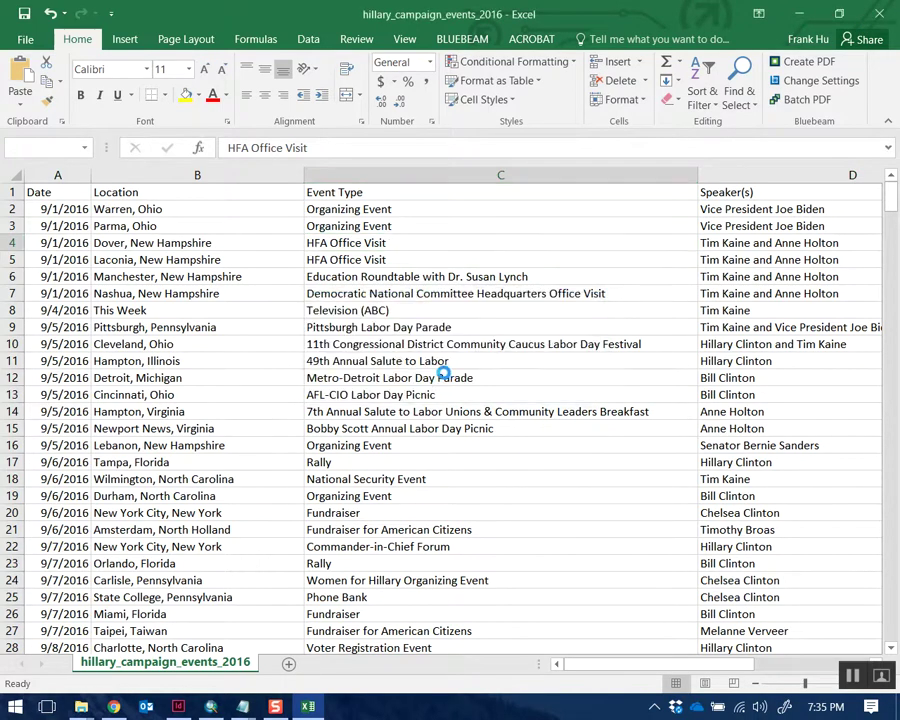
{"action": "left_click_drag", "start_coordinate": [295, 200], "coordinate": [510, 470]}
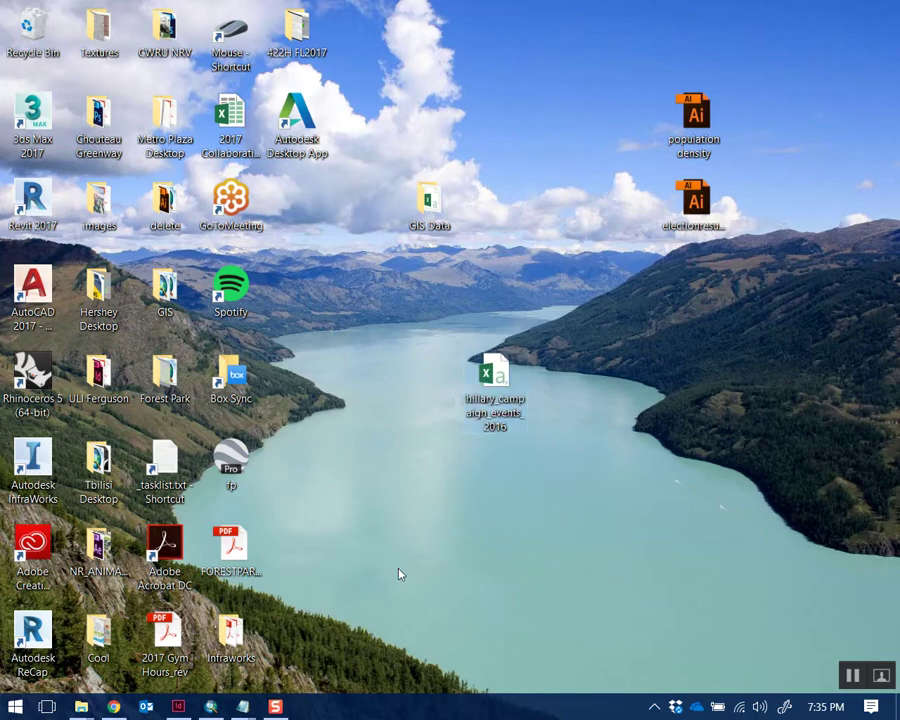
{"action": "left_click", "coordinate": [595, 492]}
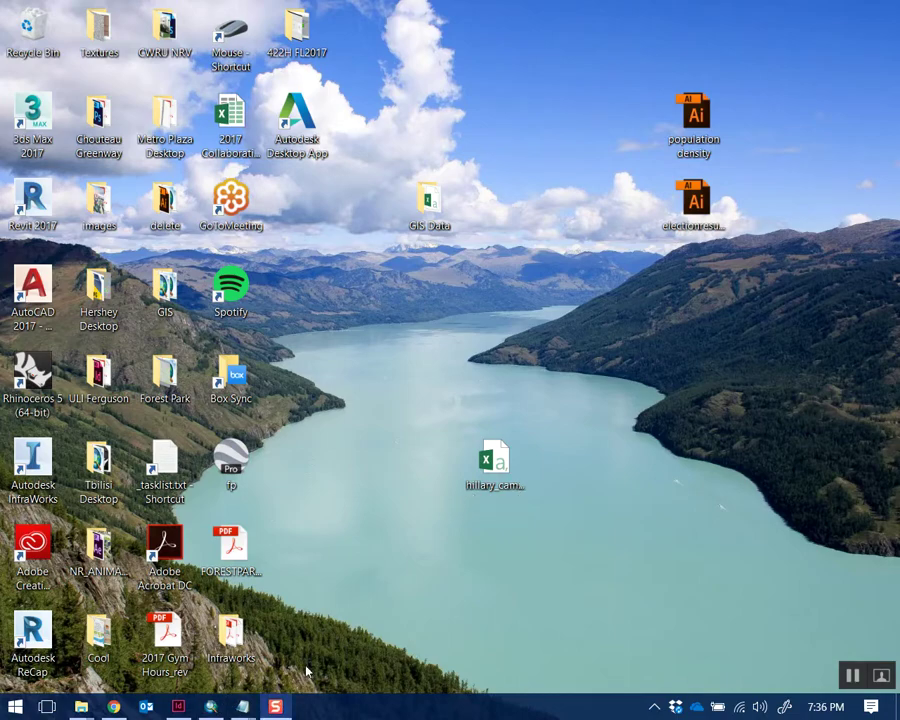
- Switch to Chrome and open Google Maps in a new tab
{"action": "left_click", "coordinate": [114, 707]}
{"action": "left_click", "coordinate": [470, 318]}
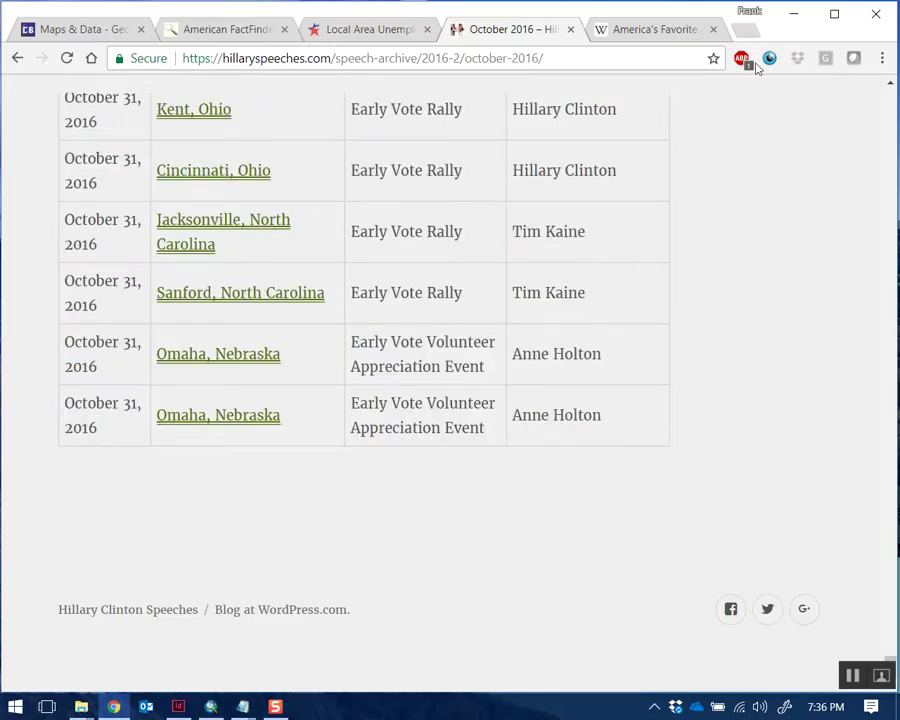
{"action": "left_click", "coordinate": [749, 32]}
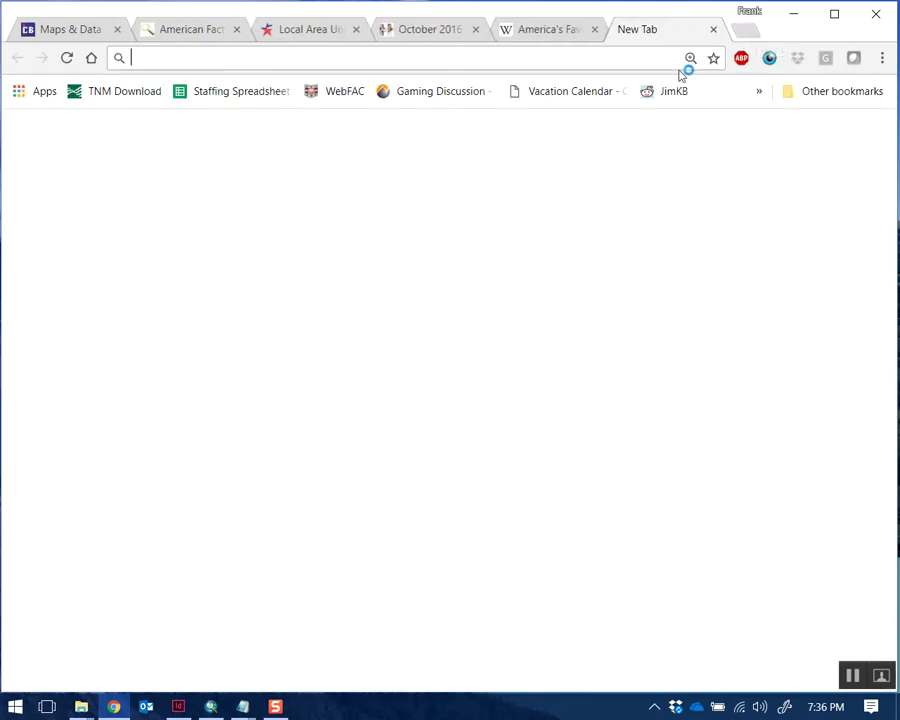
{"action": "type", "text": "maps"}
{"action": "key", "text": "Return"}
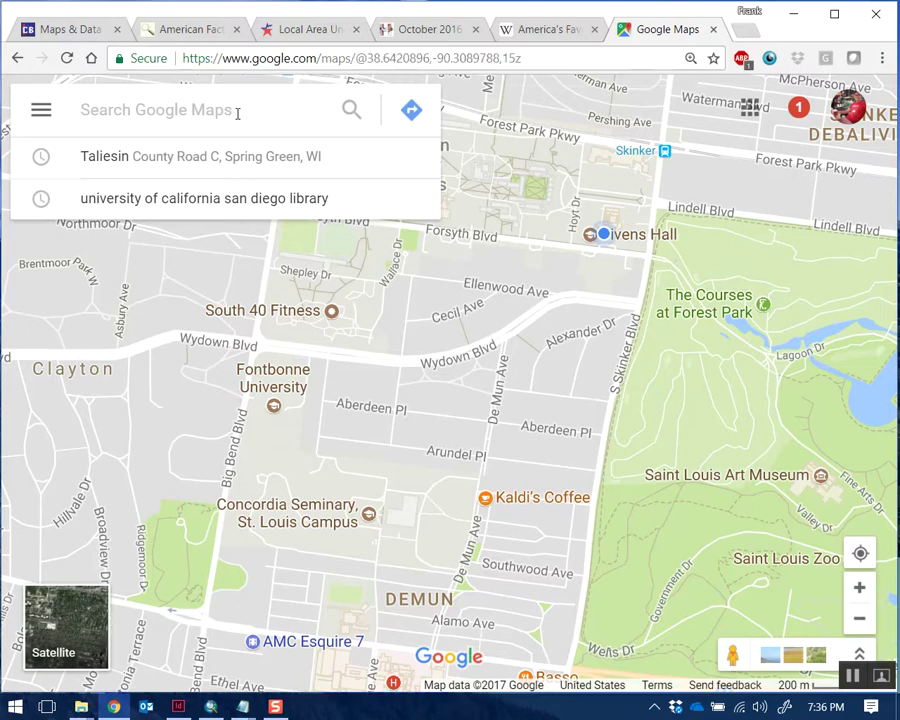
- Search Google Maps for "cat cafe" and zoom the map out around Mauhaus Cat Cafe
{"action": "type", "text": "cat cafe"}
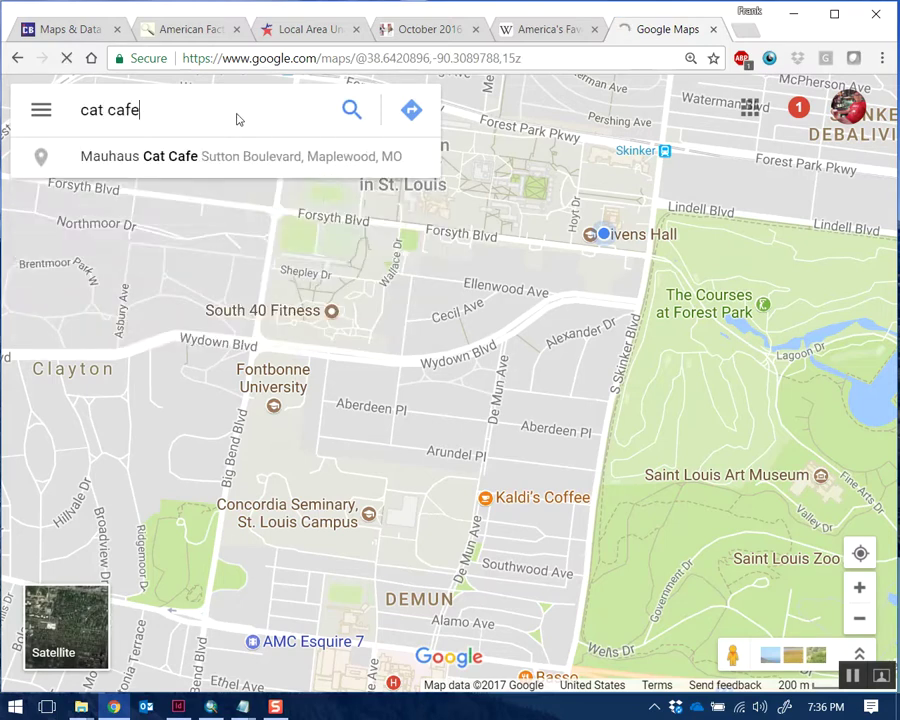
{"action": "key", "text": "Return"}
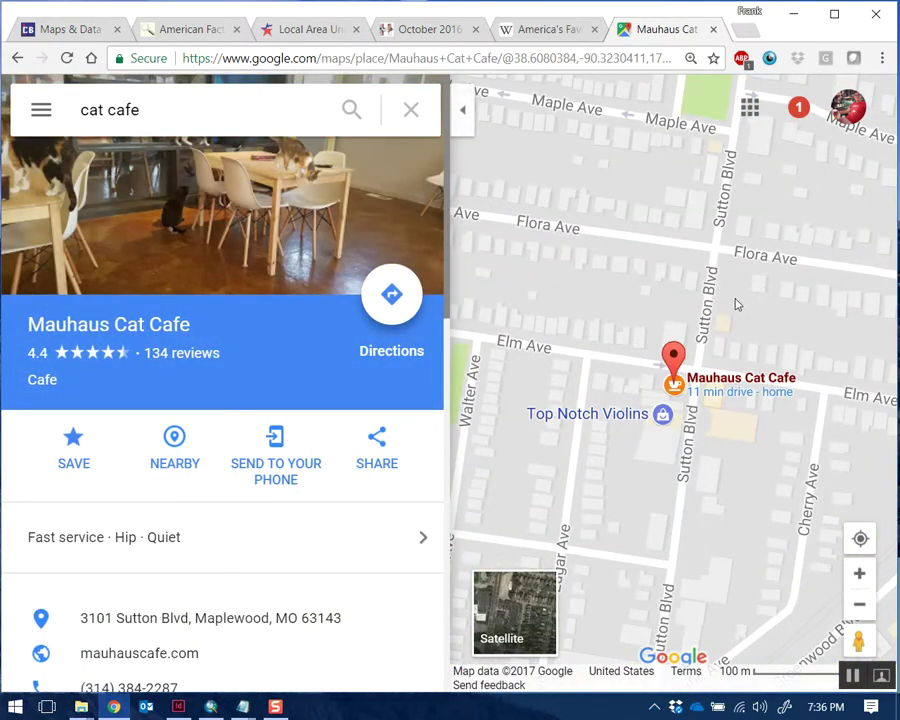
{"action": "scroll", "coordinate": [700, 300], "scroll_direction": "down", "scroll_amount": 1}
{"action": "scroll", "coordinate": [707, 316], "scroll_direction": "down", "scroll_amount": 2}
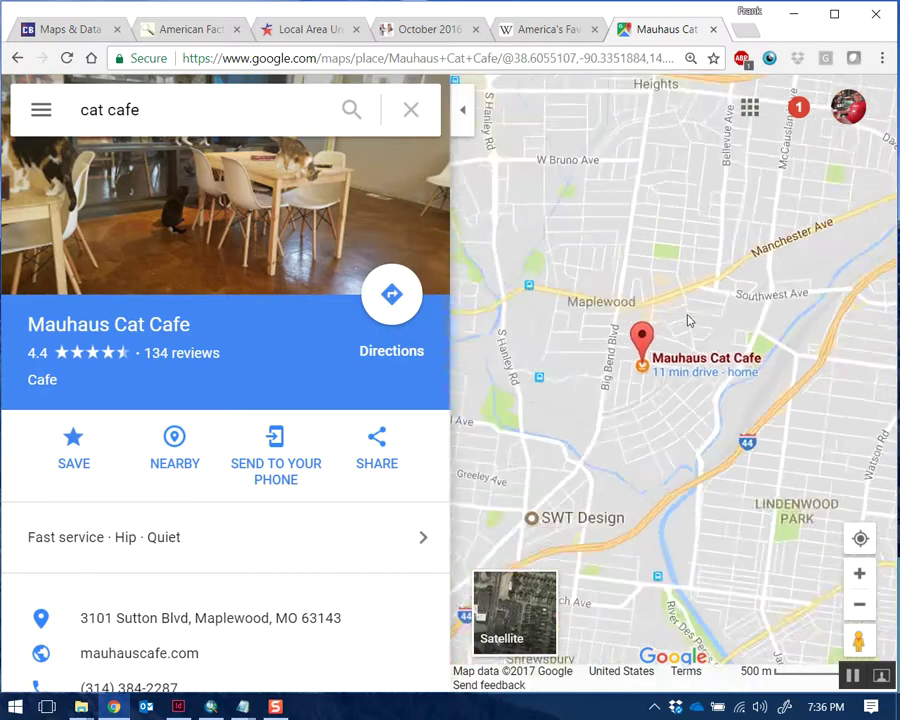
{"action": "scroll", "coordinate": [690, 337], "scroll_direction": "down", "scroll_amount": 1}
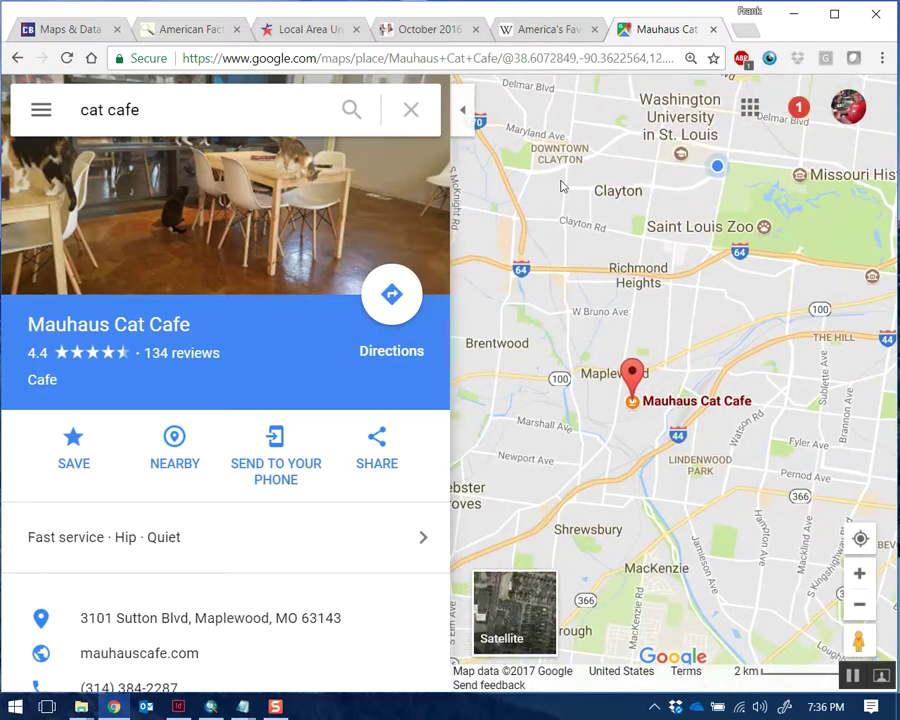
- Clear the "cat cafe" search from Google Maps
{"action": "left_click", "coordinate": [464, 118]}
{"action": "left_click", "coordinate": [14, 110]}
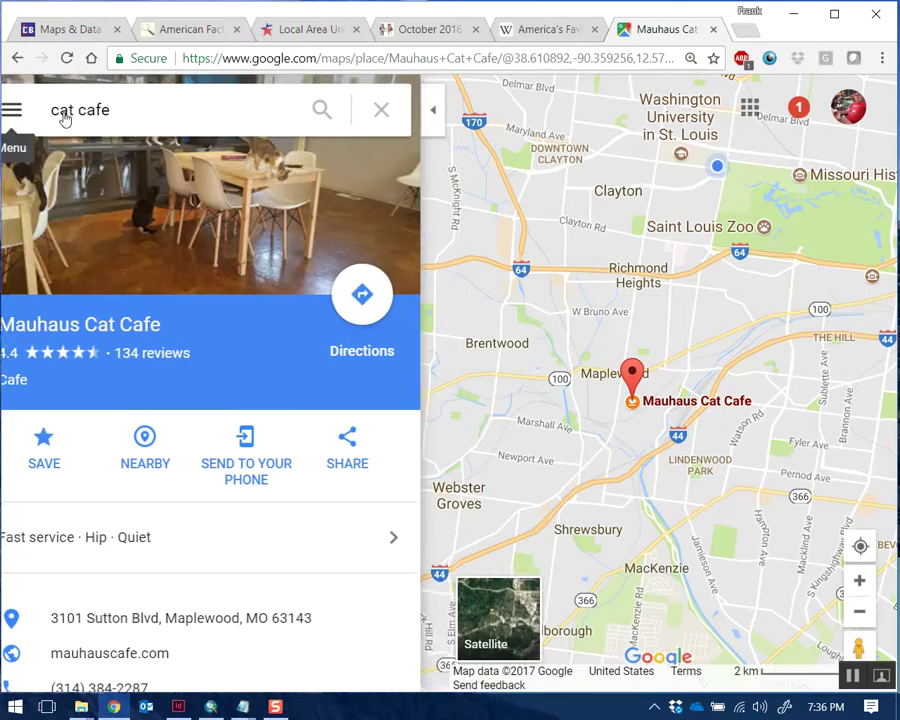
{"action": "left_click", "coordinate": [63, 118]}
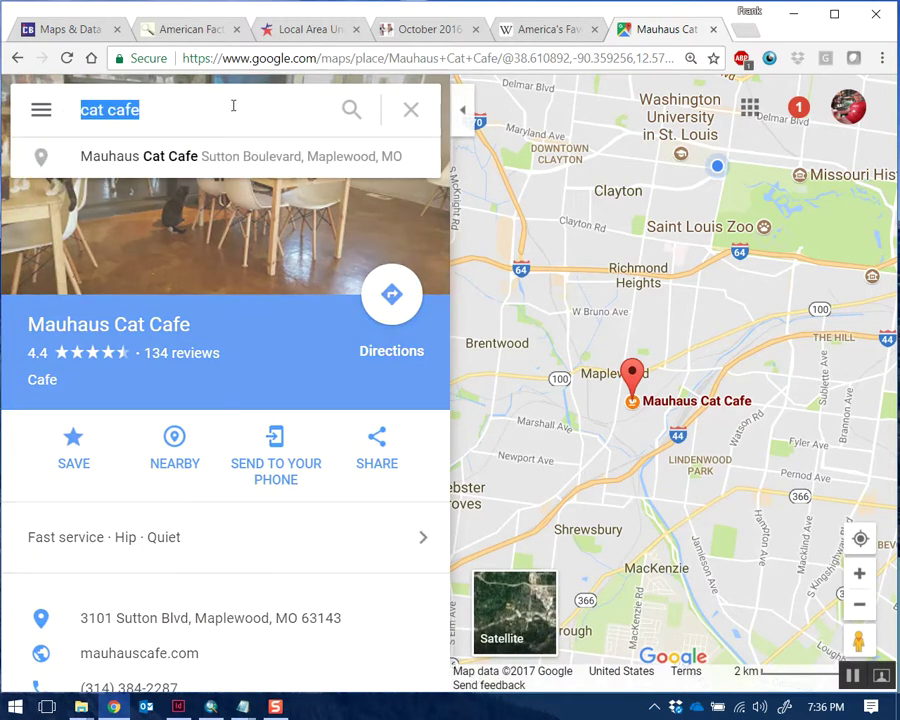
{"action": "key", "text": "BackSpace"}
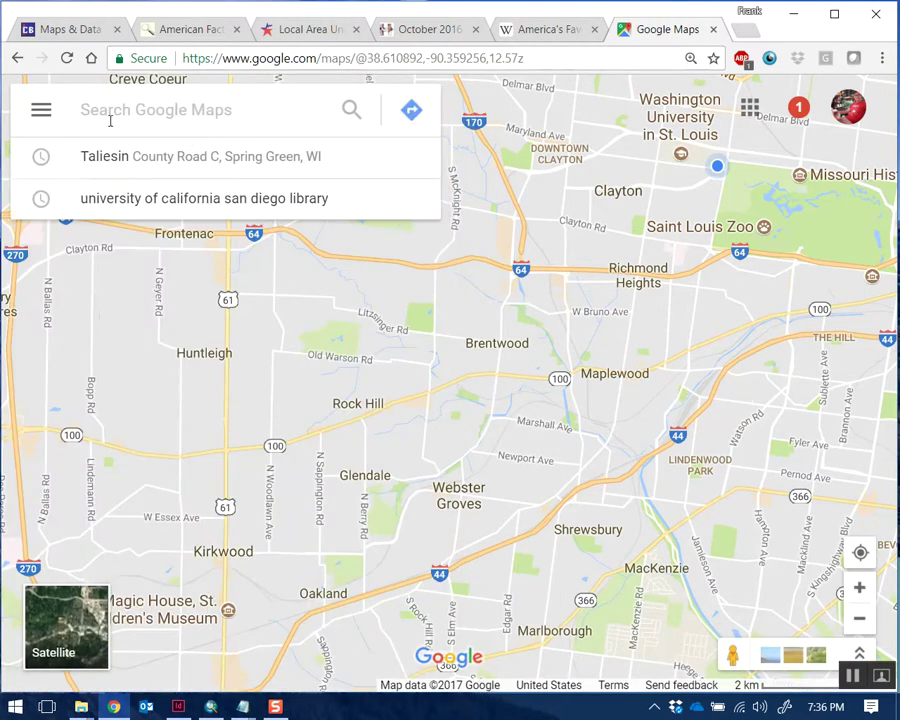
- Open the list of personal maps in Your places and create a new custom map
{"action": "left_click", "coordinate": [41, 111]}
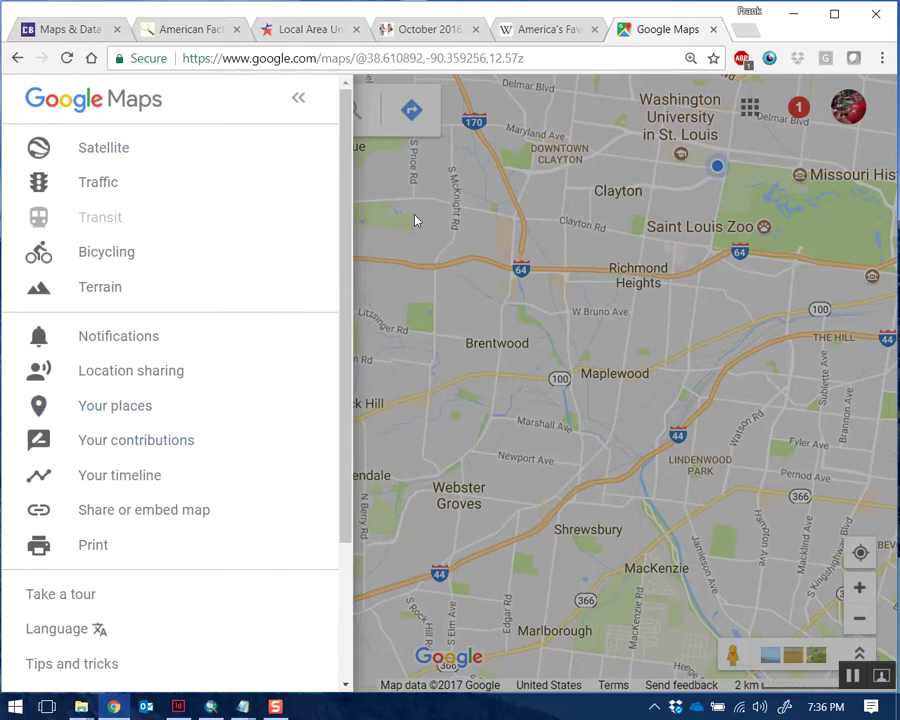
{"action": "left_click", "coordinate": [298, 97]}
{"action": "left_click", "coordinate": [41, 111]}
{"action": "left_click", "coordinate": [138, 417]}
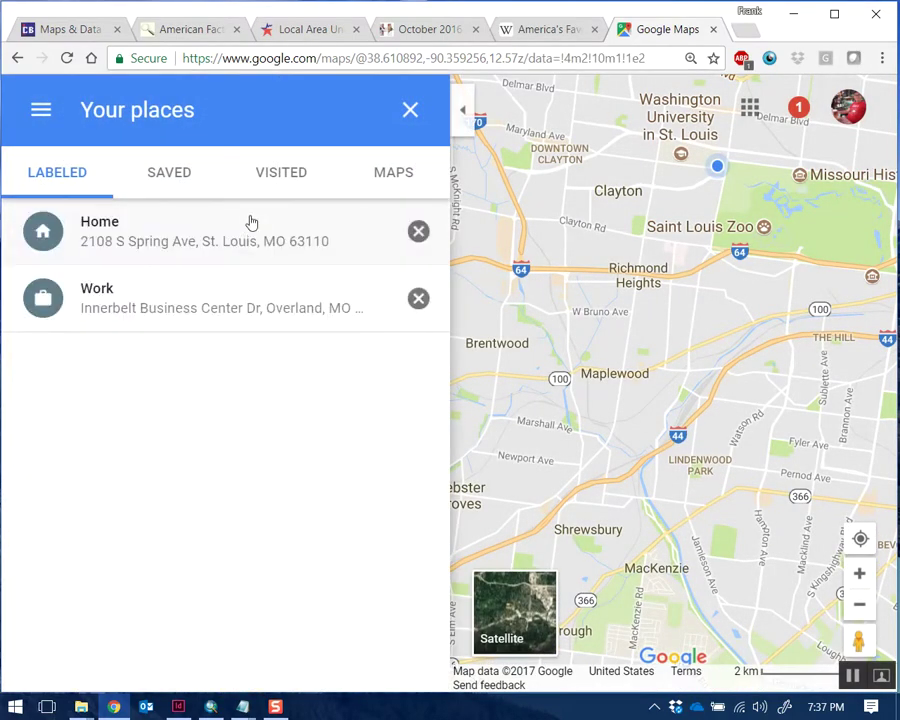
{"action": "left_click", "coordinate": [390, 193]}
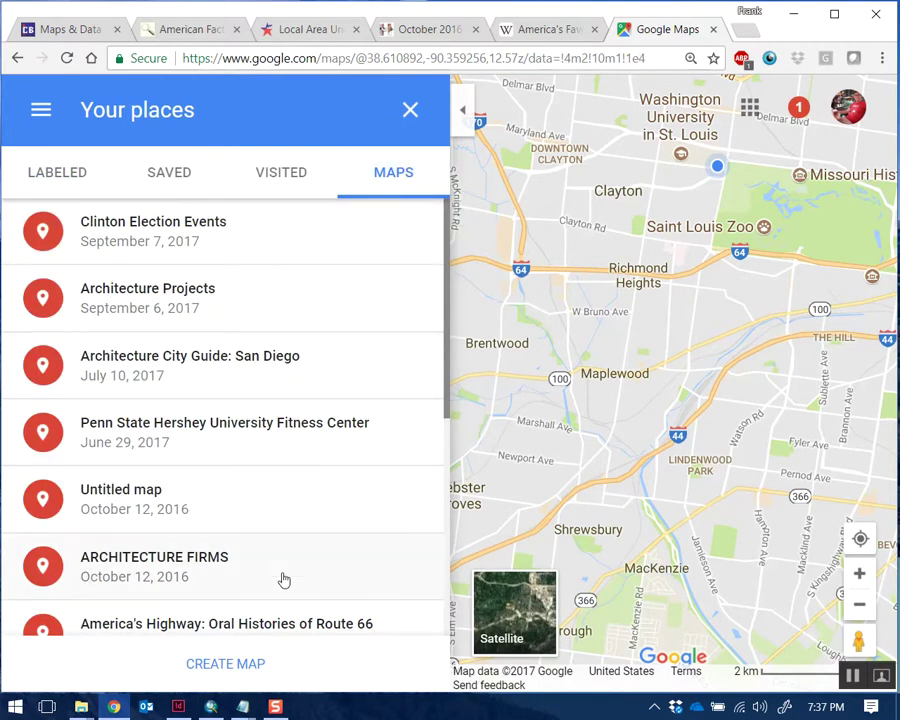
{"action": "left_click", "coordinate": [225, 664]}
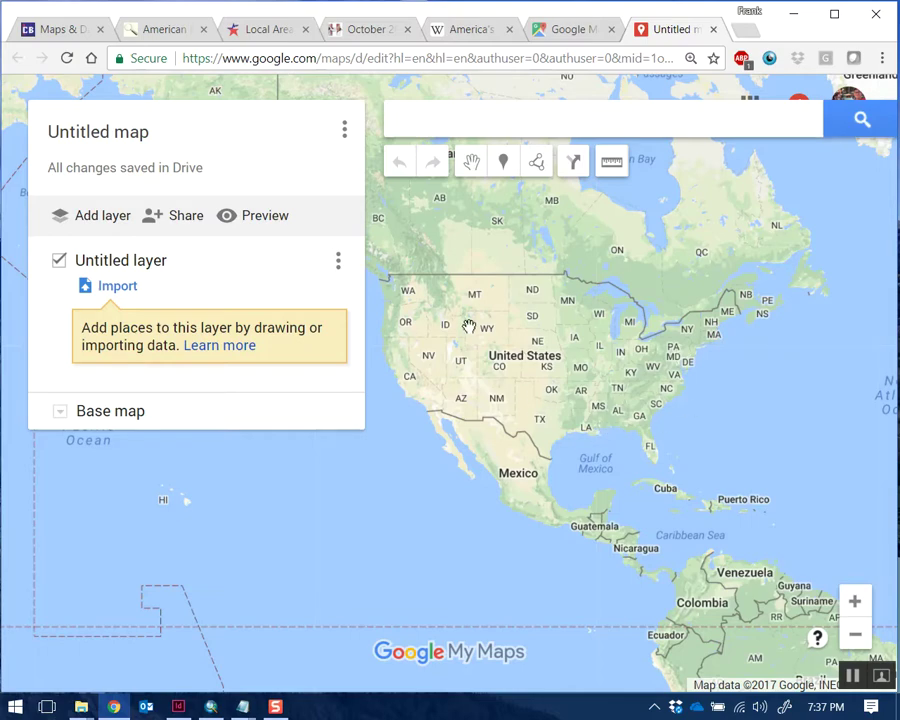
- Title the new map "Clinton Events" and save the title
{"action": "left_click", "coordinate": [150, 137]}
{"action": "type", "text": "Cli"}
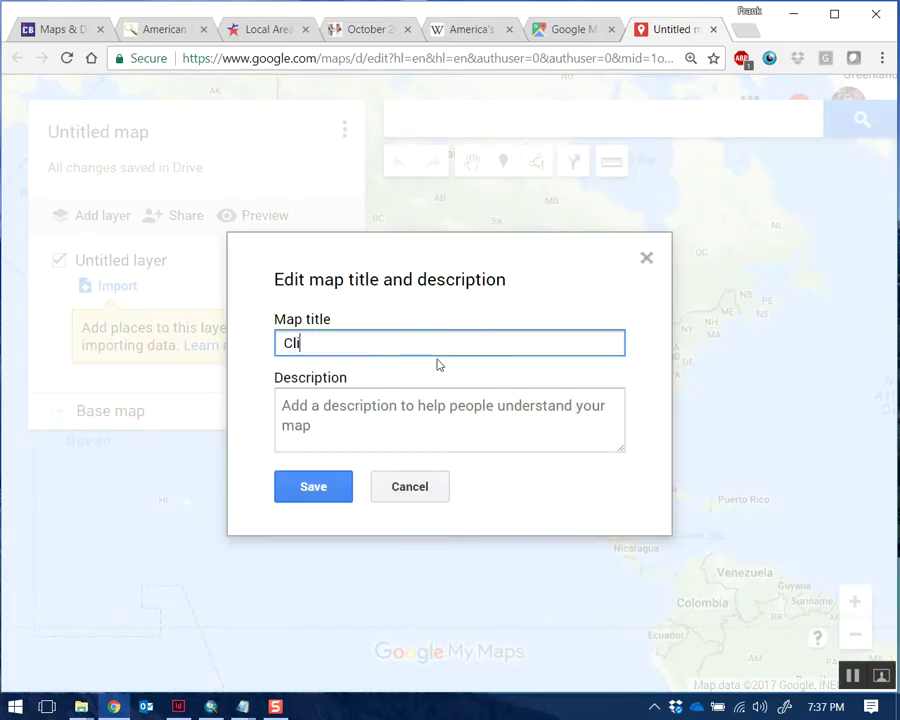
{"action": "type", "text": "toon Events"}
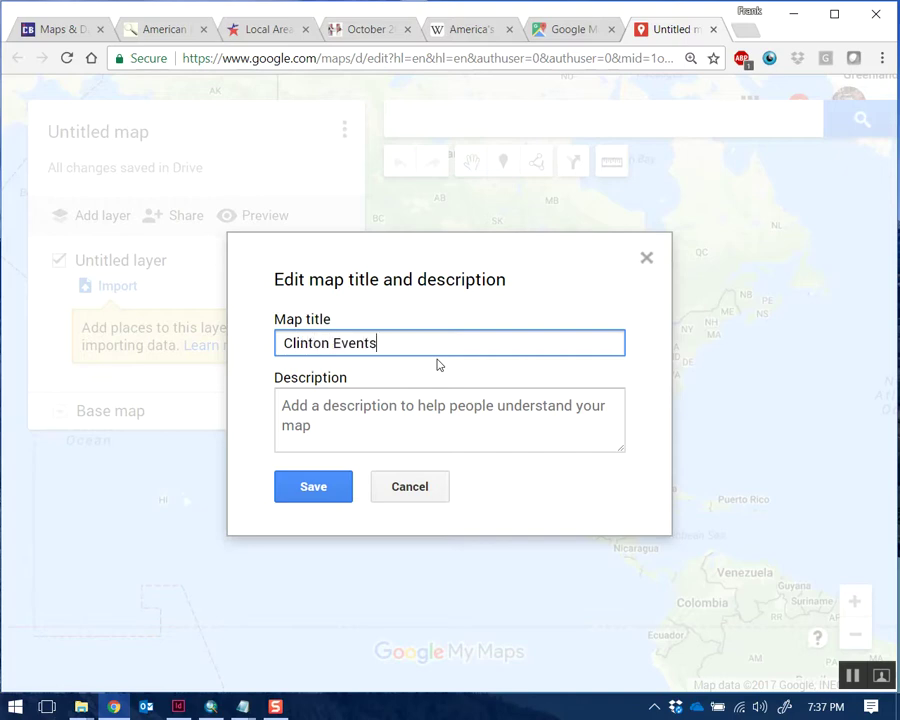
{"action": "left_click", "coordinate": [343, 489]}
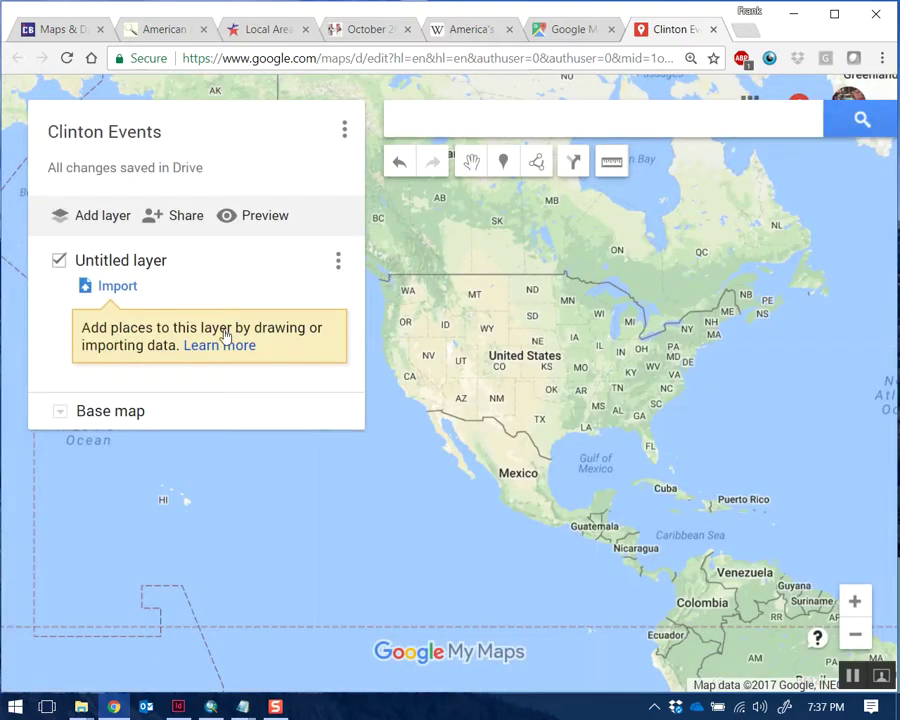
- Import the hillary_campaign_events_2016 CSV file from the Desktop into the untitled layer
{"action": "left_click", "coordinate": [119, 288]}
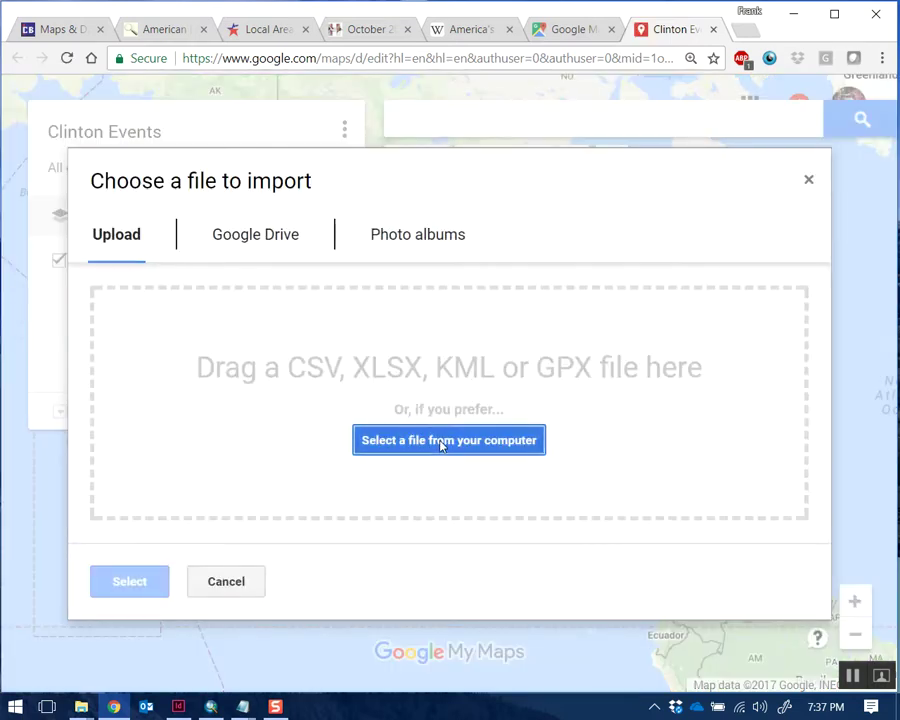
{"action": "left_click", "coordinate": [444, 439]}
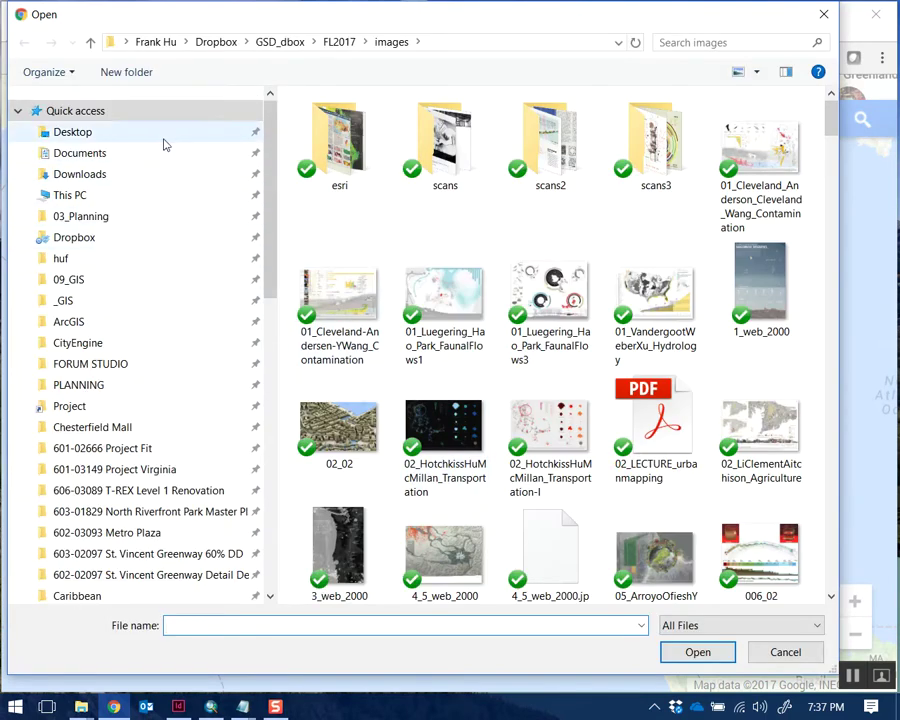
{"action": "left_click", "coordinate": [163, 136]}
{"action": "scroll", "coordinate": [492, 431], "scroll_direction": "down", "scroll_amount": 2}
{"action": "left_click", "coordinate": [400, 428]}
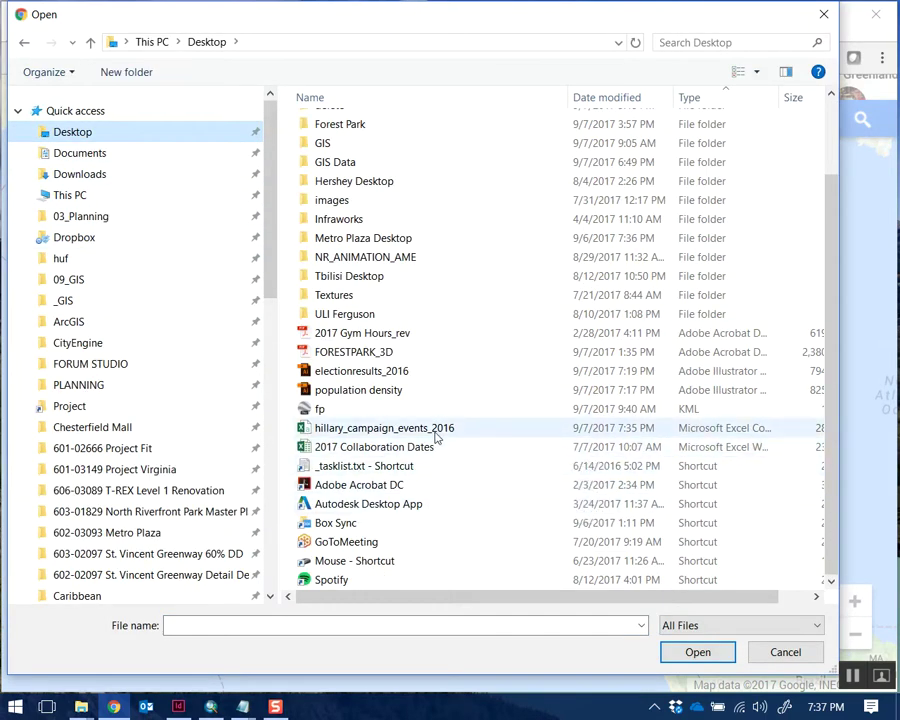
{"action": "left_click", "coordinate": [697, 652]}
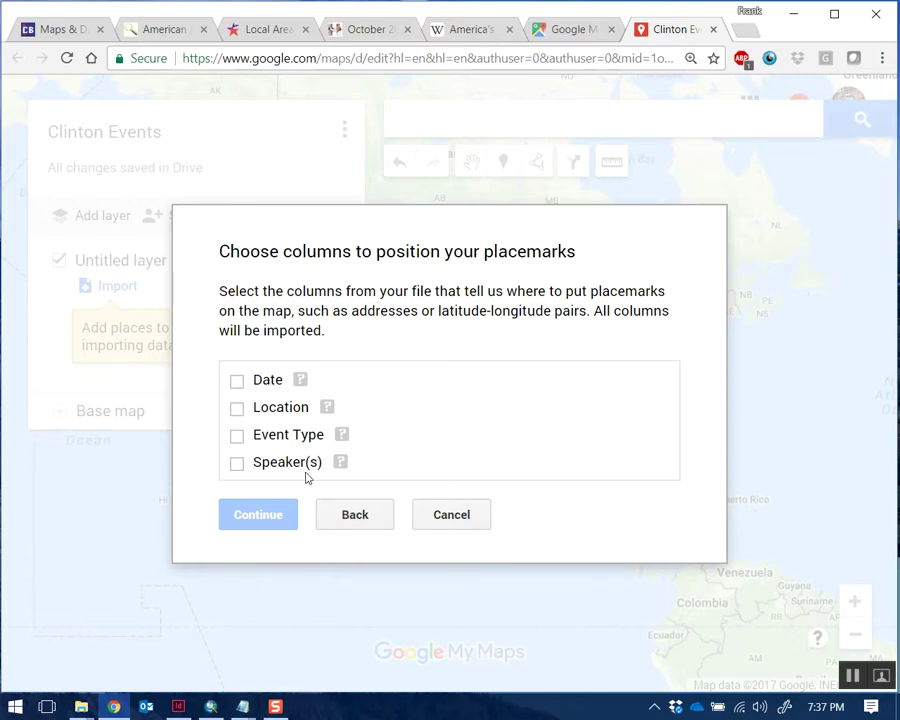
- Position the placemarks by the Location column, title the markers by Speaker(s), and finish the import
{"action": "left_click", "coordinate": [237, 409]}
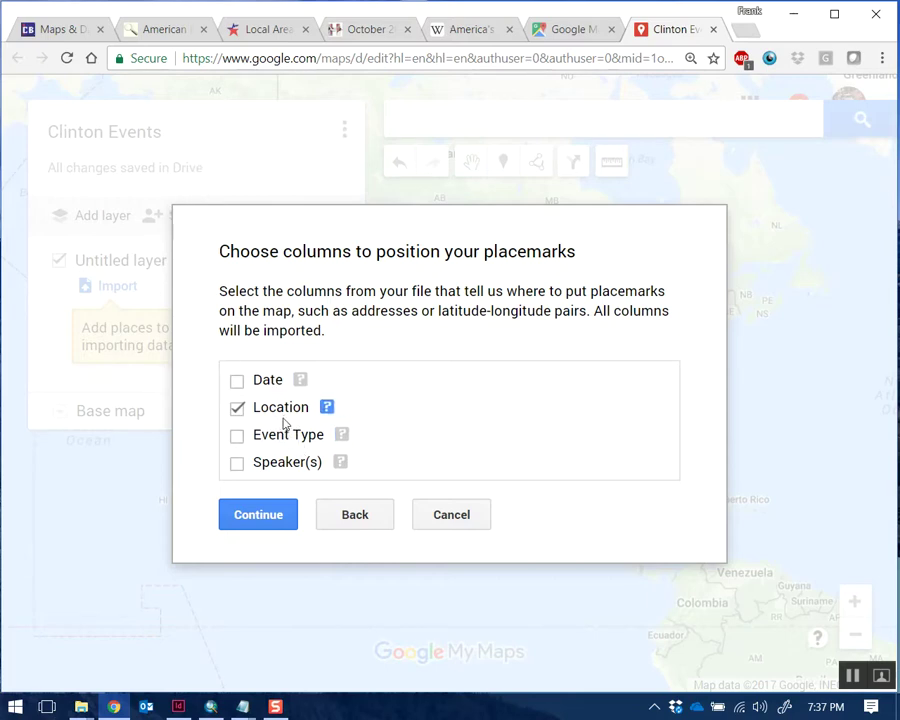
{"action": "left_click", "coordinate": [275, 528]}
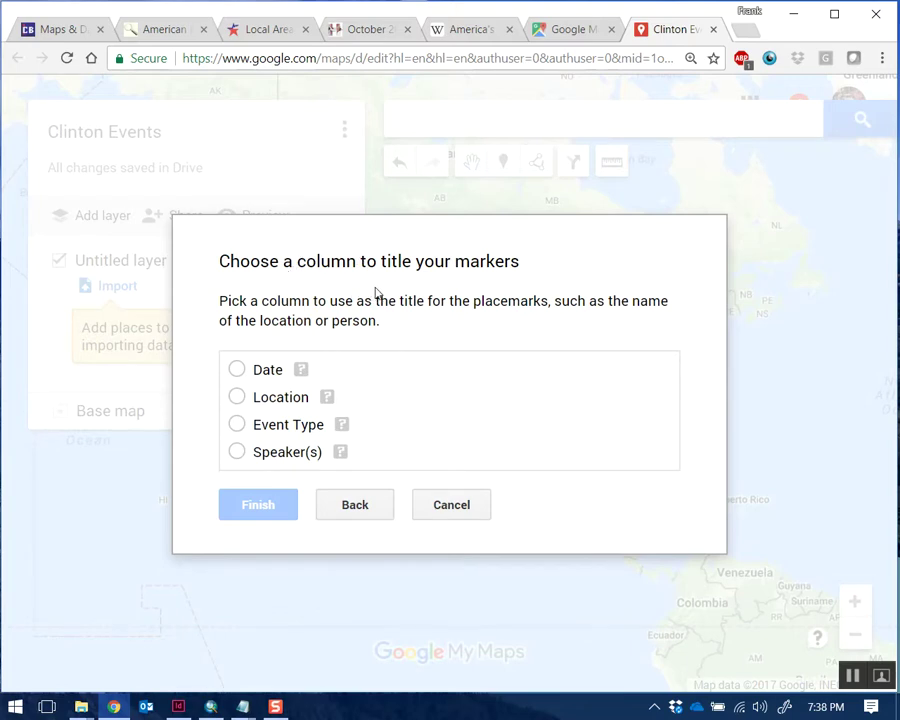
{"action": "left_click", "coordinate": [237, 453]}
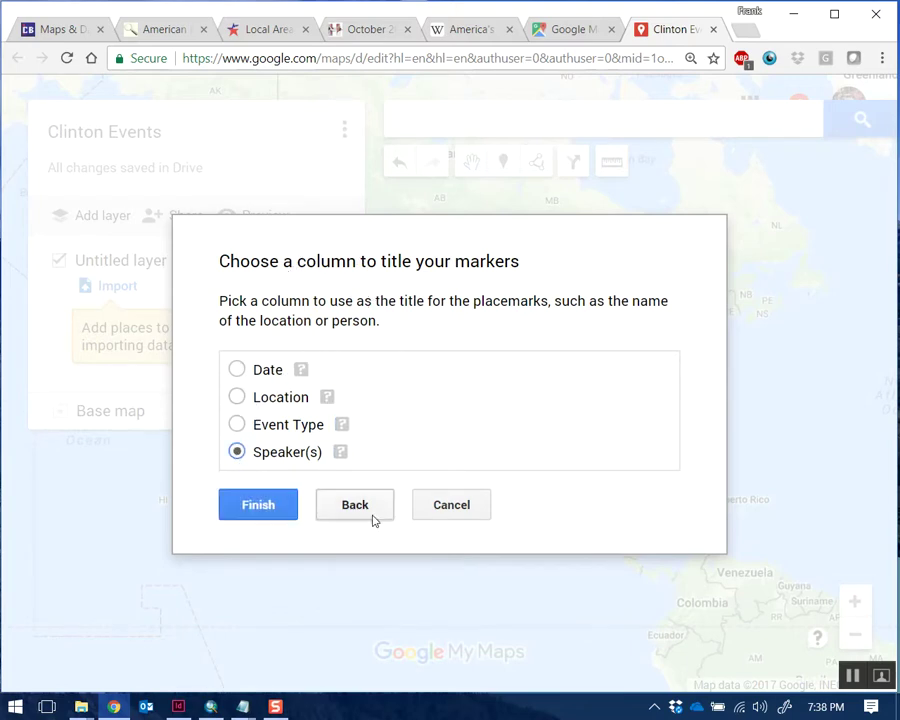
{"action": "left_click", "coordinate": [258, 505]}
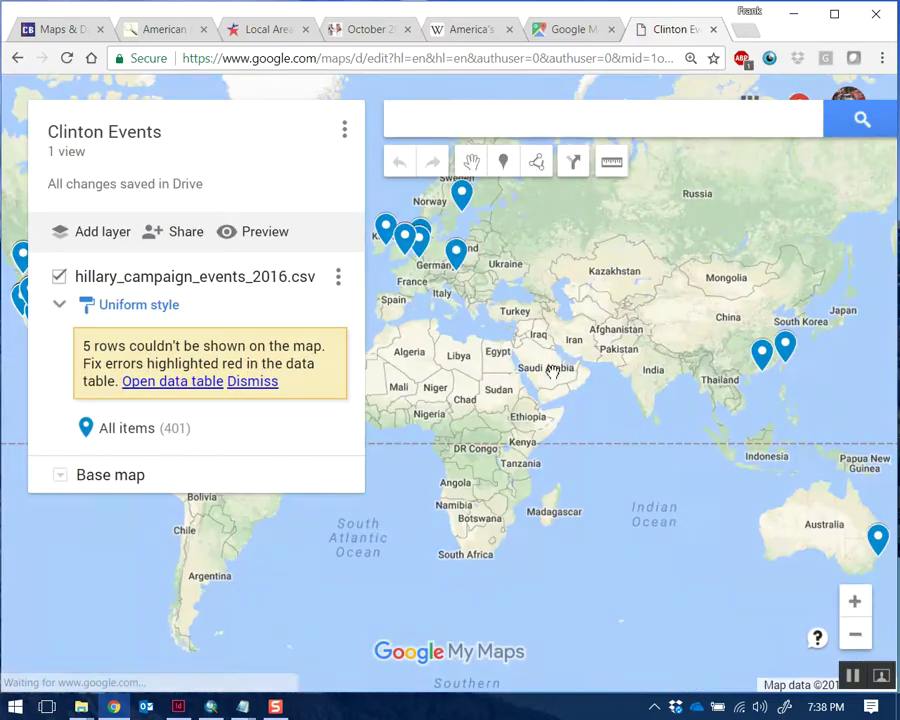
- Bring the United States markers into view, check the St. Louis marker's event details, and close them
{"action": "left_click_drag", "start_coordinate": [771, 370], "coordinate": [590, 369]}
{"action": "left_click_drag", "start_coordinate": [384, 343], "coordinate": [534, 341]}
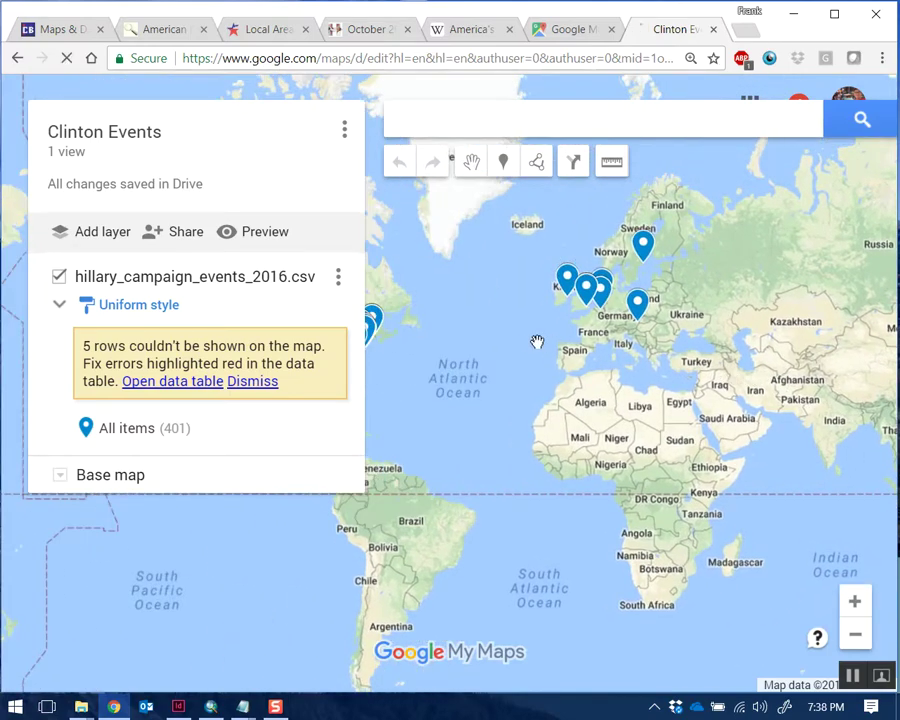
{"action": "left_click_drag", "start_coordinate": [330, 340], "coordinate": [550, 345]}
{"action": "scroll", "coordinate": [530, 356], "scroll_direction": "up", "scroll_amount": 5}
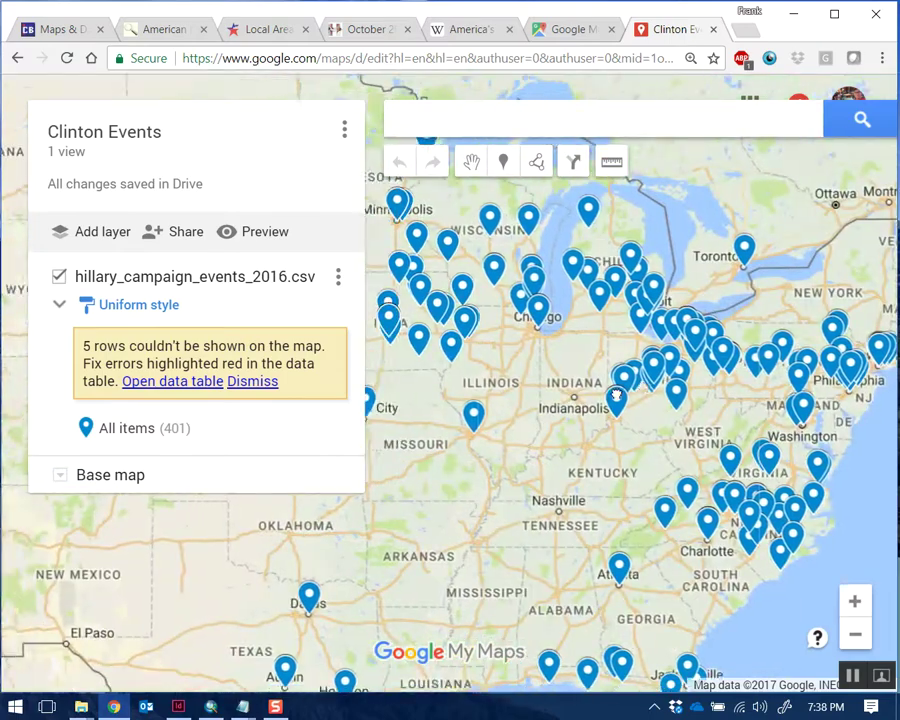
{"action": "left_click_drag", "start_coordinate": [616, 398], "coordinate": [730, 400]}
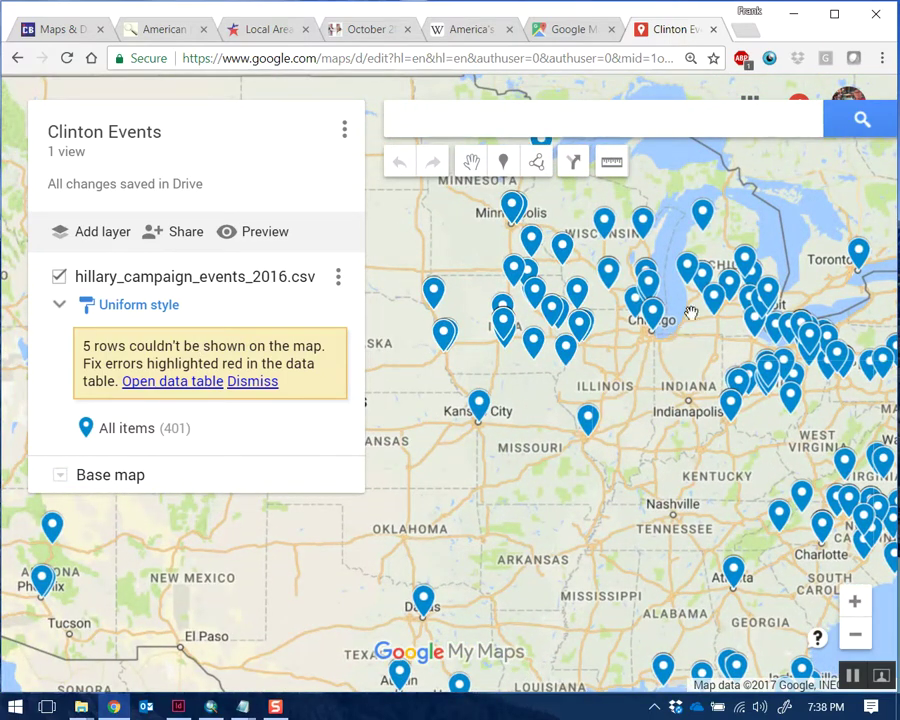
{"action": "scroll", "coordinate": [696, 296], "scroll_direction": "up", "scroll_amount": 1}
{"action": "left_click_drag", "start_coordinate": [472, 493], "coordinate": [672, 435]}
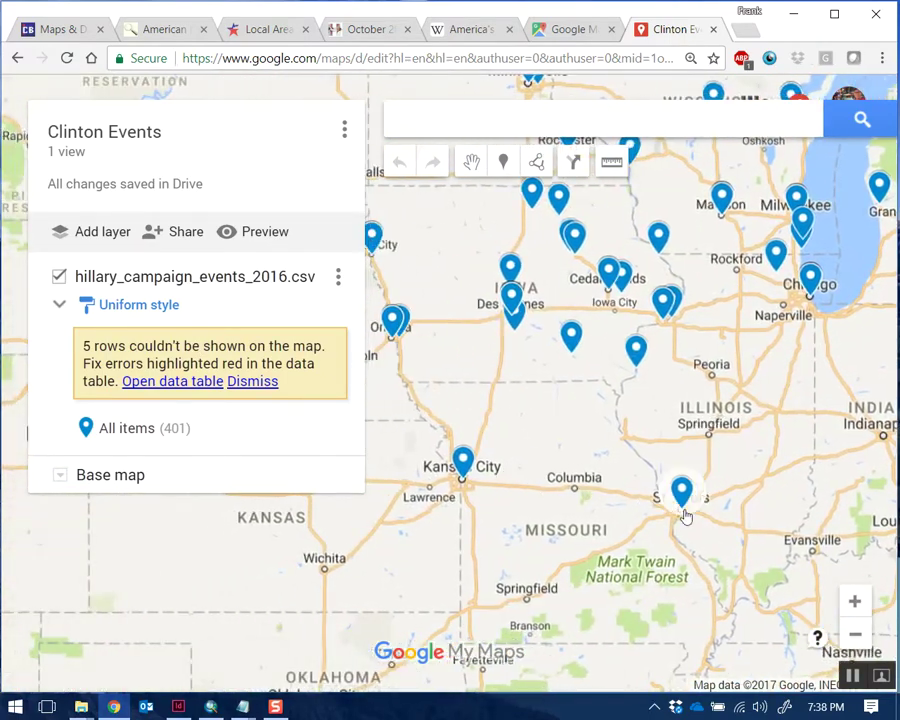
{"action": "scroll", "coordinate": [682, 512], "scroll_direction": "up", "scroll_amount": 3}
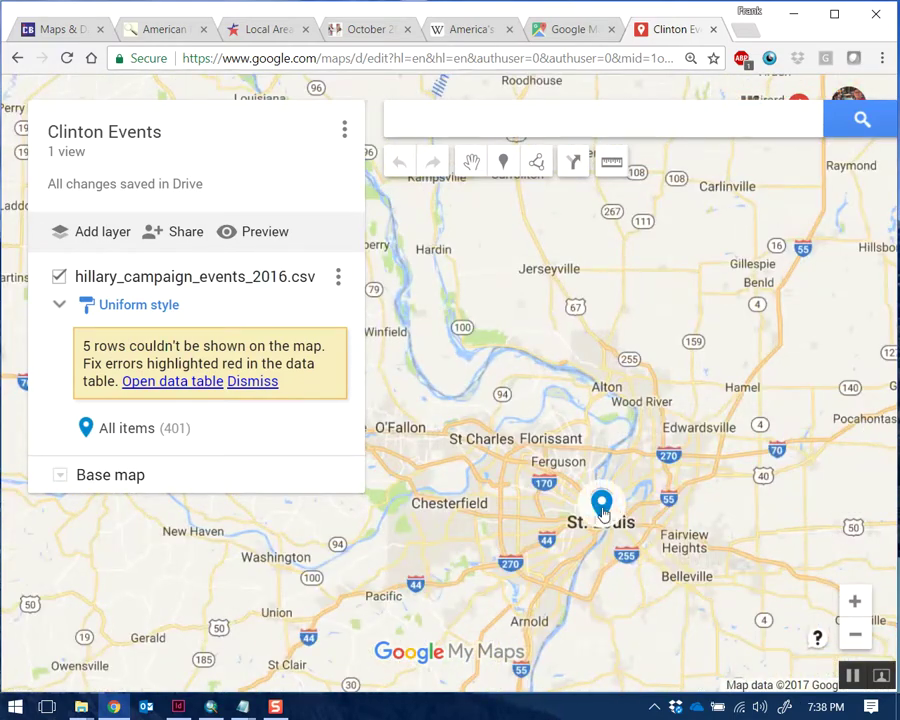
{"action": "left_click", "coordinate": [602, 508]}
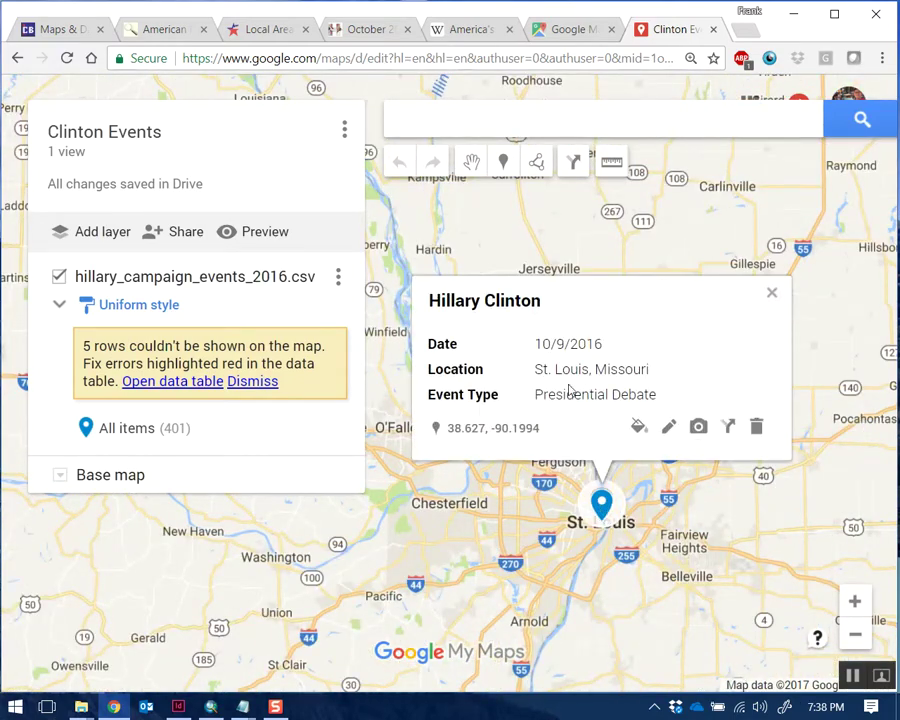
{"action": "left_click", "coordinate": [772, 295]}
- Examine how the event markers are spread across the Midwest and the western United States
{"action": "scroll", "coordinate": [632, 502], "scroll_direction": "down", "scroll_amount": 1}
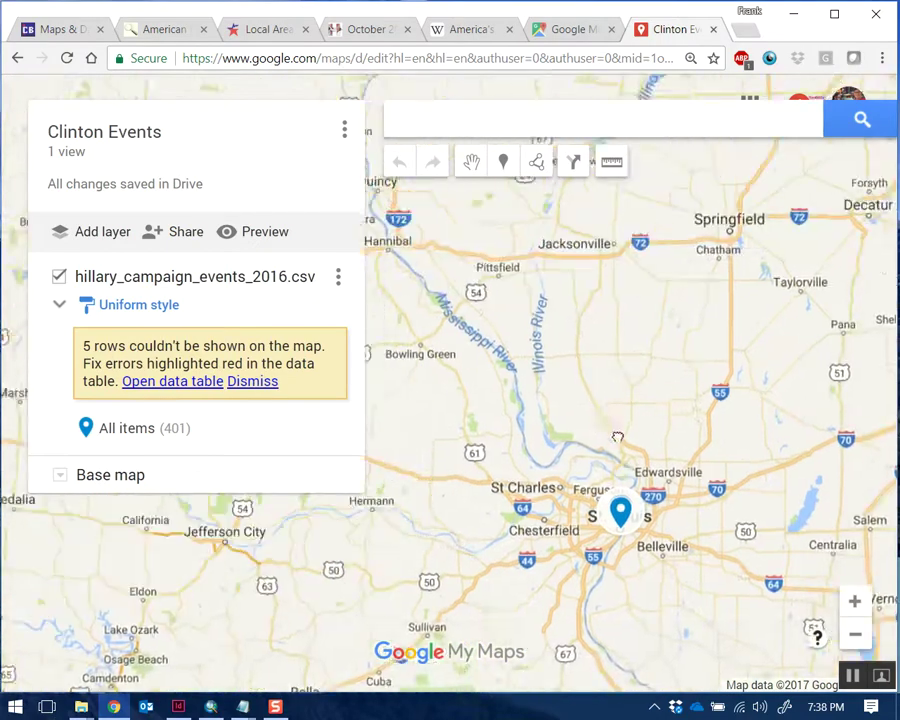
{"action": "left_click_drag", "start_coordinate": [586, 202], "coordinate": [622, 458]}
{"action": "scroll", "coordinate": [622, 458], "scroll_direction": "down", "scroll_amount": 1}
{"action": "scroll", "coordinate": [622, 458], "scroll_direction": "down", "scroll_amount": 3}
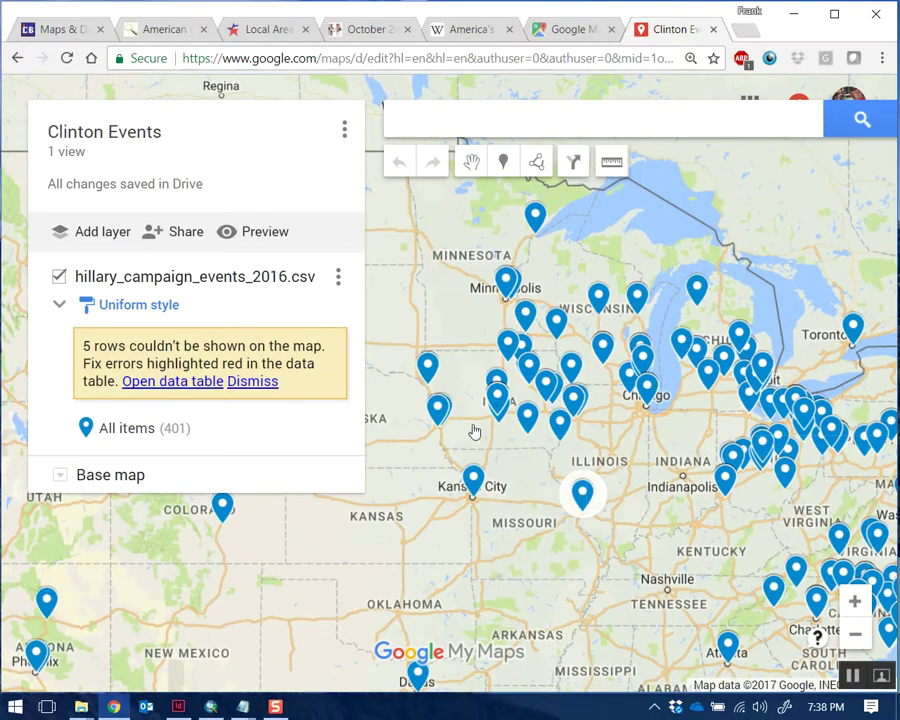
{"action": "scroll", "coordinate": [502, 257], "scroll_direction": "down", "scroll_amount": 1}
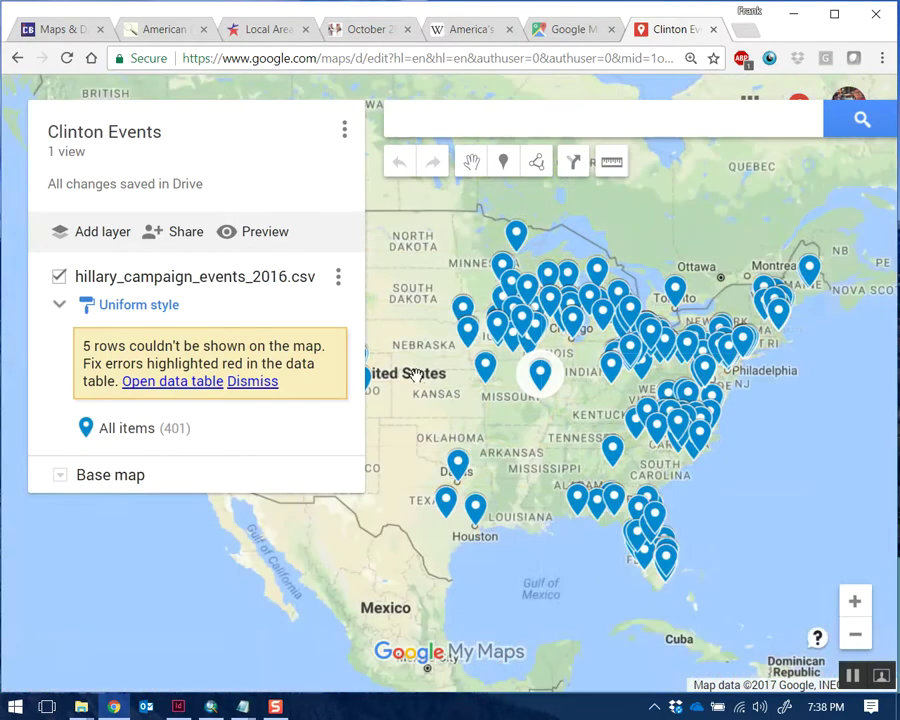
{"action": "left_click_drag", "start_coordinate": [433, 322], "coordinate": [623, 320]}
{"action": "left_click_drag", "start_coordinate": [555, 418], "coordinate": [632, 396]}
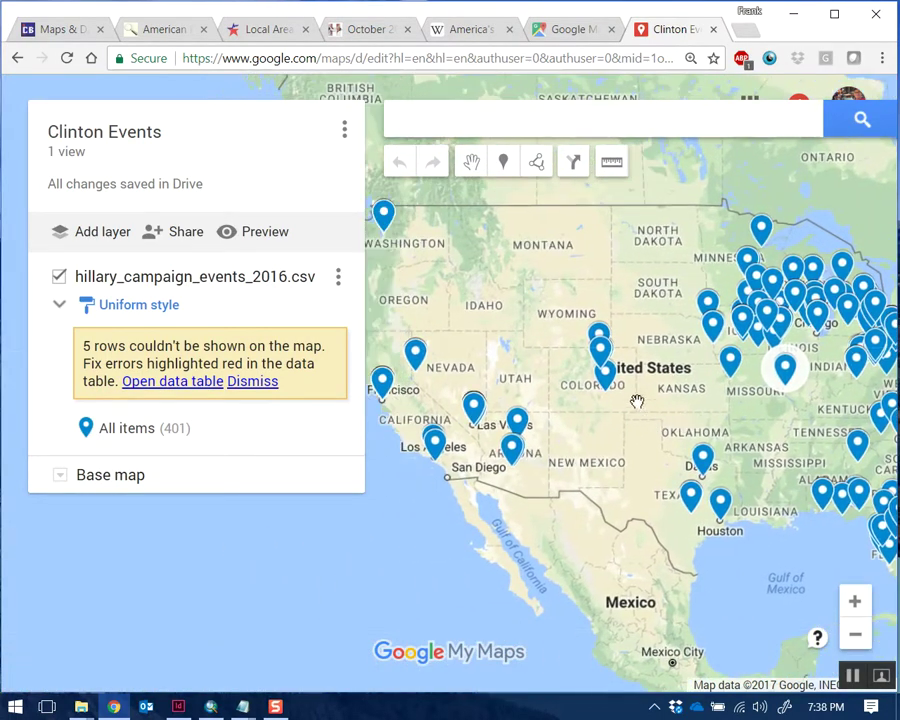
{"action": "scroll", "coordinate": [610, 380], "scroll_direction": "up", "scroll_amount": 2}
{"action": "left_click_drag", "start_coordinate": [520, 425], "coordinate": [790, 408]}
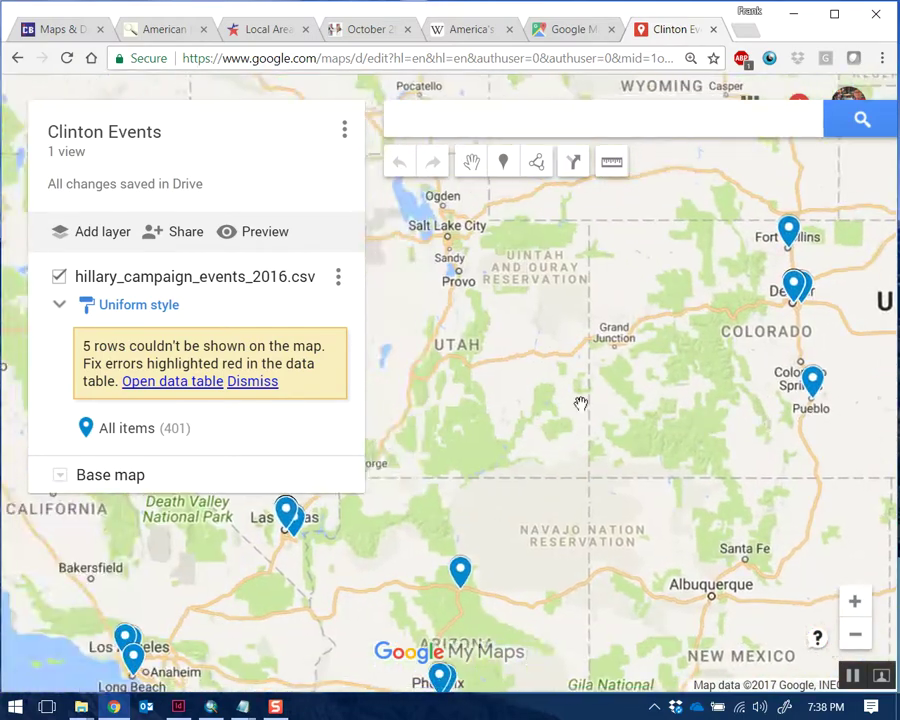
- Examine the markers in San Francisco, checking the event details of the Union Square and city-centre ones
{"action": "left_click_drag", "start_coordinate": [581, 404], "coordinate": [761, 331]}
{"action": "left_click_drag", "start_coordinate": [400, 410], "coordinate": [617, 392]}
{"action": "left_click_drag", "start_coordinate": [319, 330], "coordinate": [499, 390]}
{"action": "scroll", "coordinate": [497, 390], "scroll_direction": "up", "scroll_amount": 3}
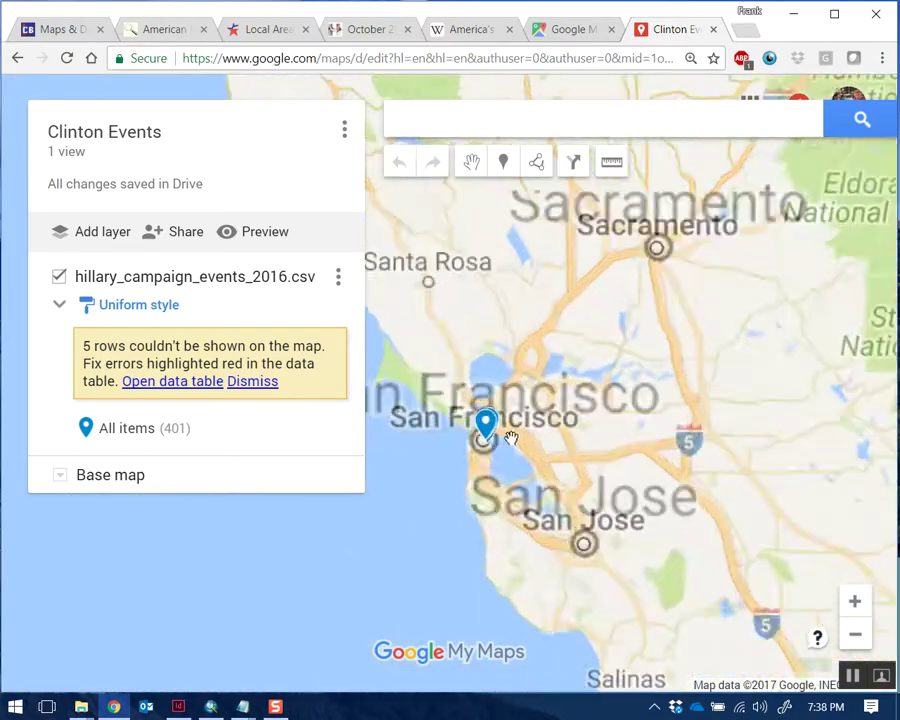
{"action": "left_click_drag", "start_coordinate": [460, 436], "coordinate": [582, 394]}
{"action": "scroll", "coordinate": [582, 400], "scroll_direction": "up", "scroll_amount": 1}
{"action": "scroll", "coordinate": [582, 422], "scroll_direction": "up", "scroll_amount": 2}
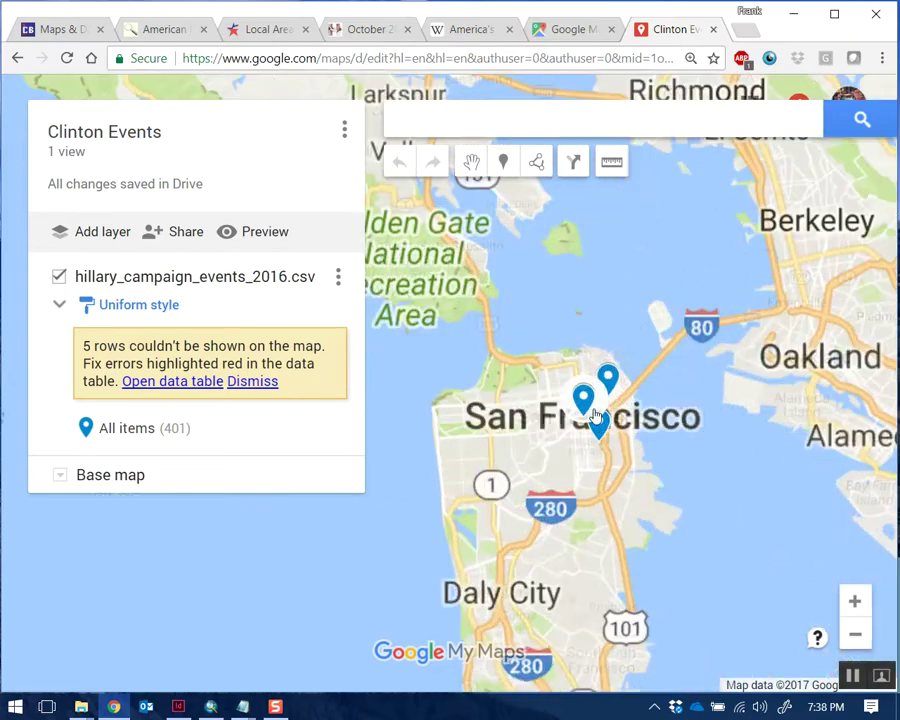
{"action": "left_click", "coordinate": [580, 425]}
{"action": "left_click", "coordinate": [604, 462]}
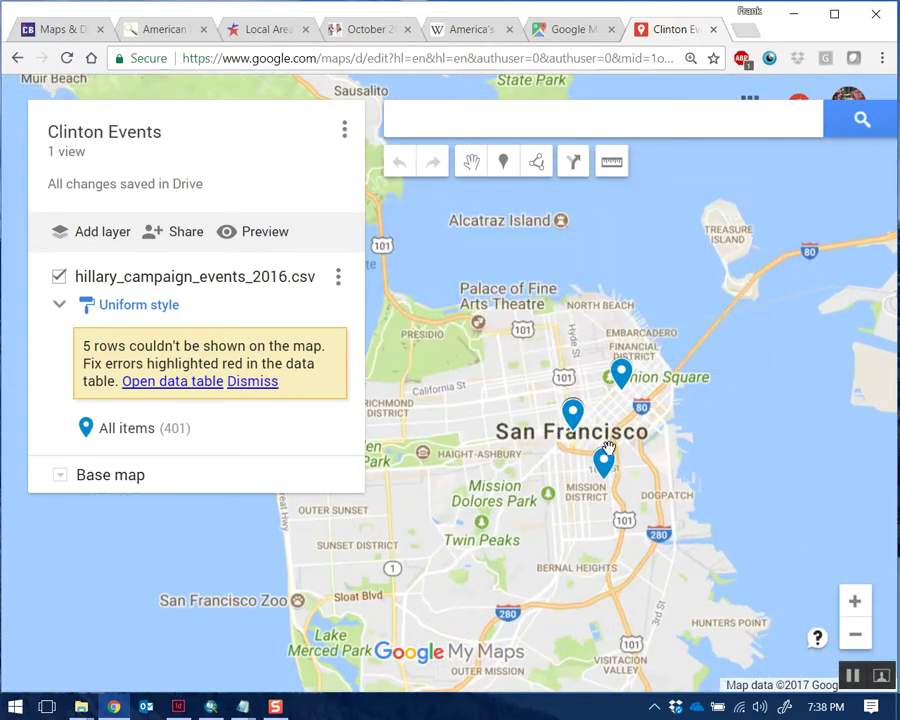
{"action": "left_click", "coordinate": [657, 466]}
{"action": "left_click", "coordinate": [620, 374]}
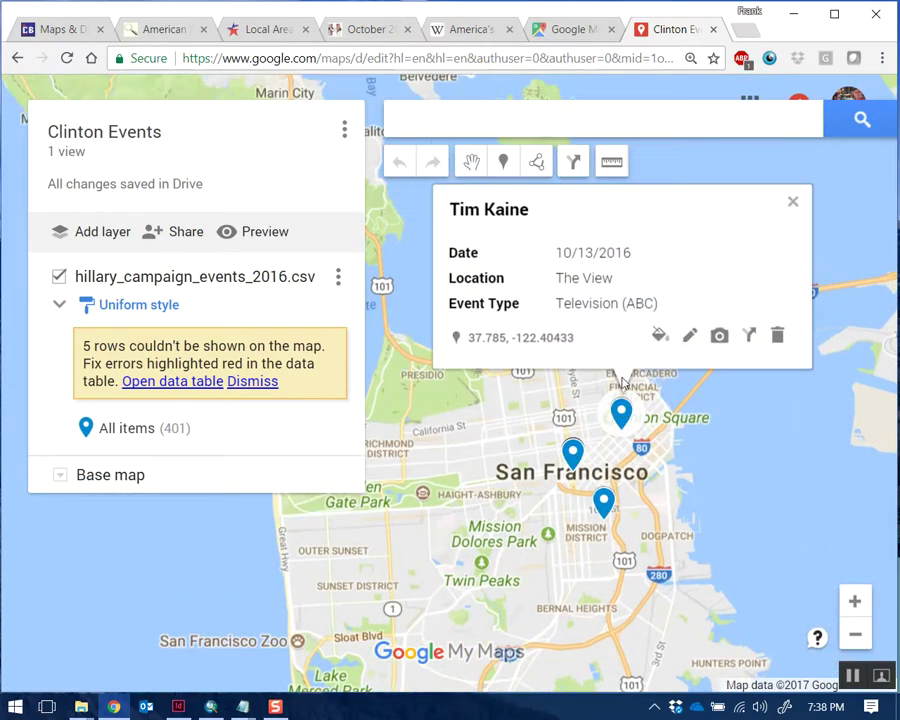
{"action": "left_click", "coordinate": [572, 453]}
{"action": "scroll", "coordinate": [547, 480], "scroll_direction": "up", "scroll_amount": 1}
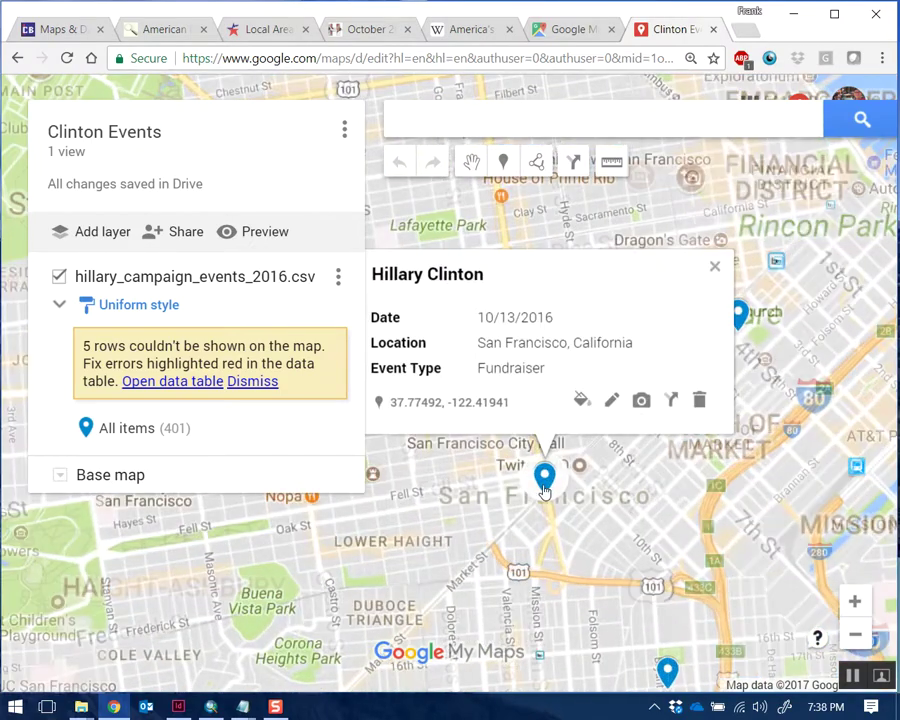
{"action": "scroll", "coordinate": [560, 476], "scroll_direction": "down", "scroll_amount": 1}
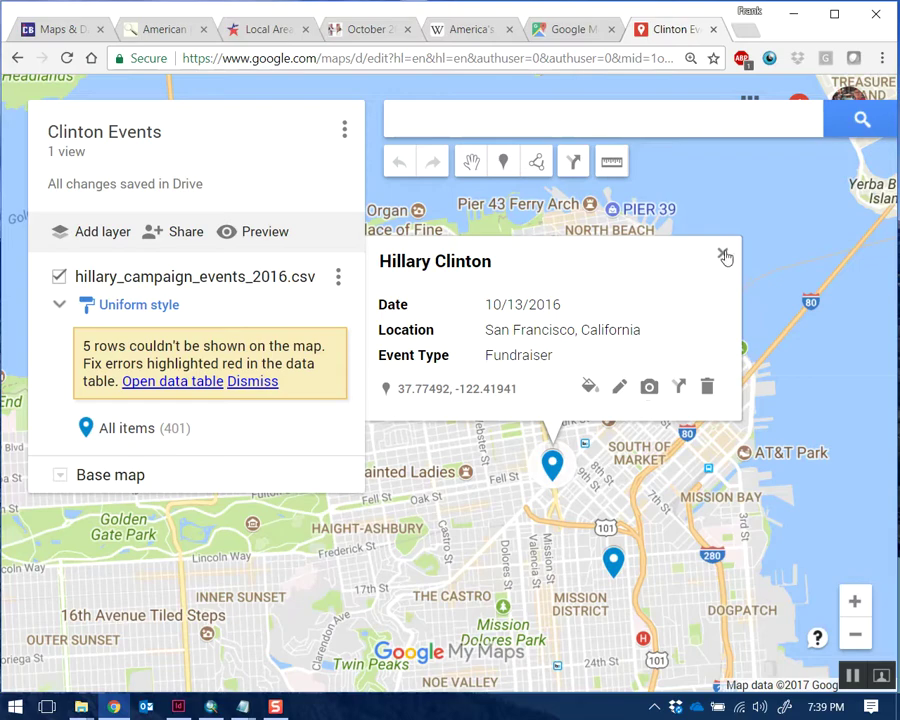
- Close the San Francisco event details and examine how the markers spread across the whole United States
{"action": "left_click", "coordinate": [723, 255]}
{"action": "scroll", "coordinate": [720, 258], "scroll_direction": "down", "scroll_amount": 3}
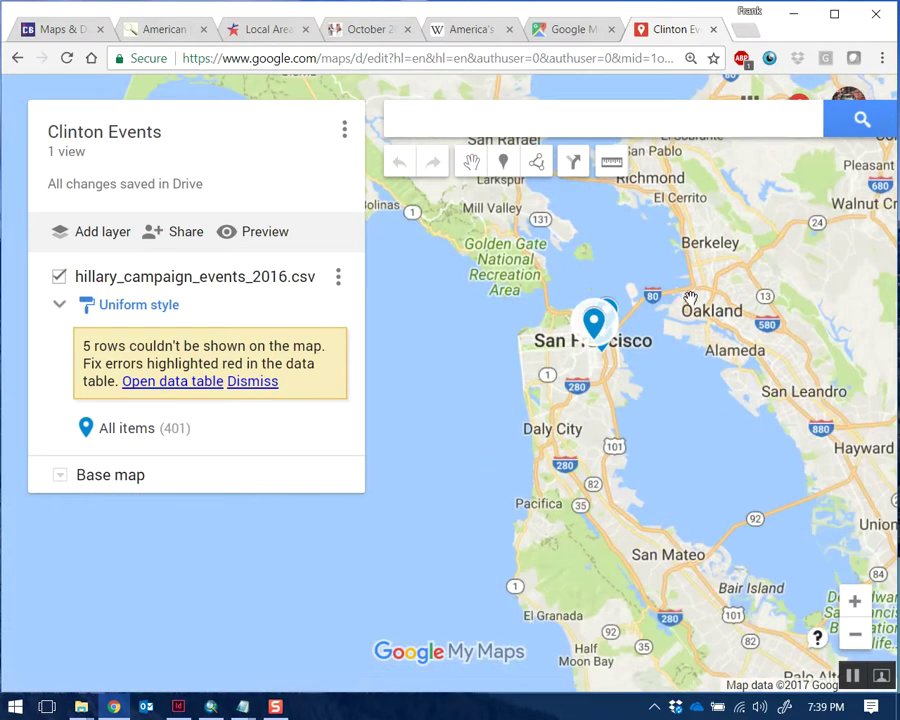
{"action": "left_click_drag", "start_coordinate": [713, 261], "coordinate": [538, 318]}
{"action": "scroll", "coordinate": [538, 318], "scroll_direction": "down", "scroll_amount": 3}
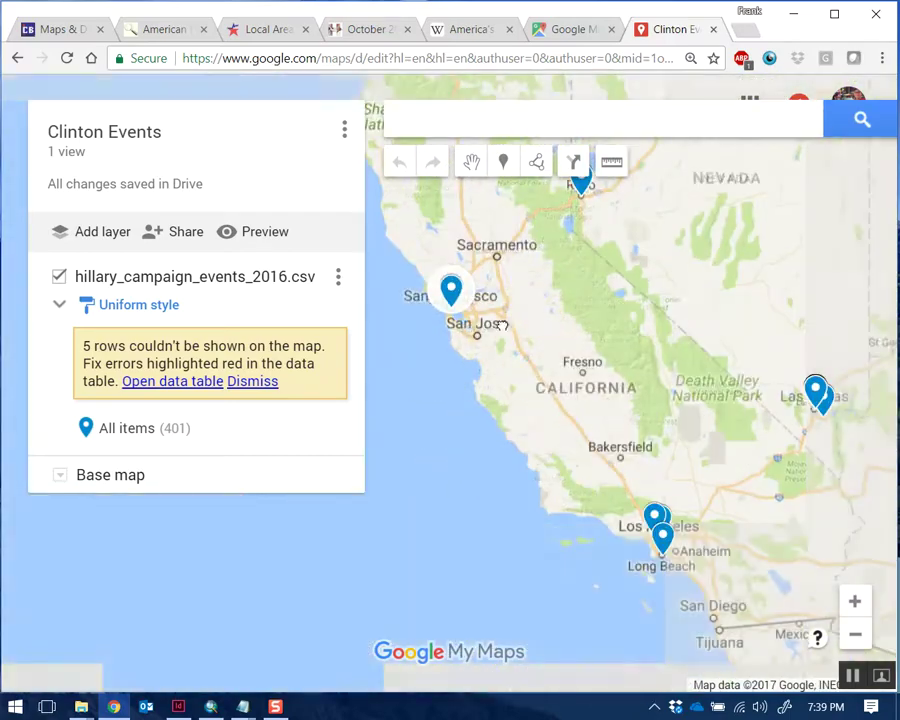
{"action": "scroll", "coordinate": [450, 321], "scroll_direction": "down", "scroll_amount": 4}
{"action": "left_click_drag", "start_coordinate": [745, 290], "coordinate": [549, 327]}
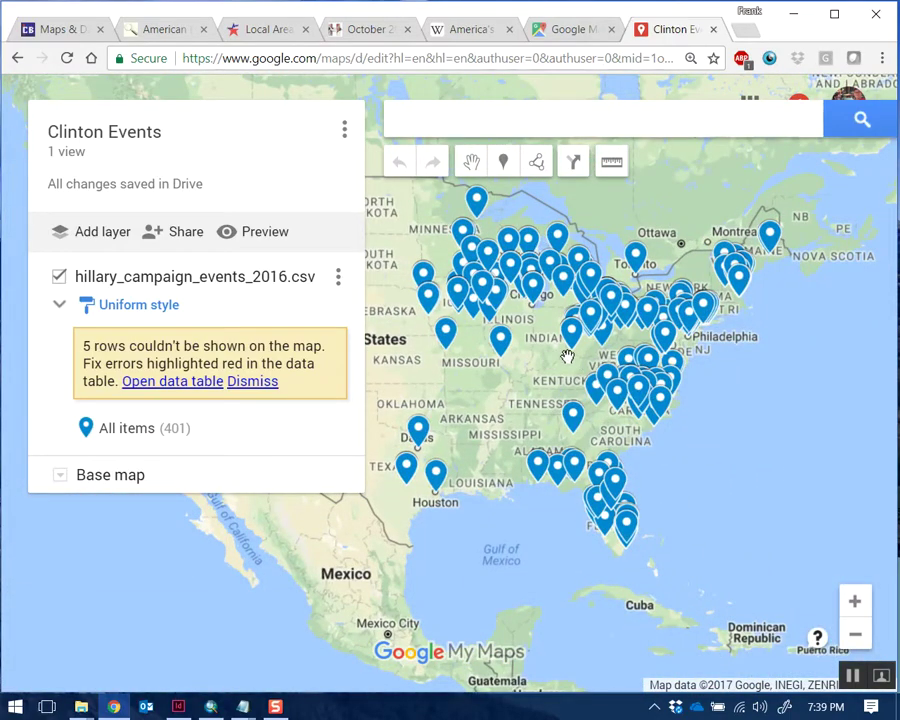
{"action": "left_click_drag", "start_coordinate": [509, 374], "coordinate": [576, 416]}
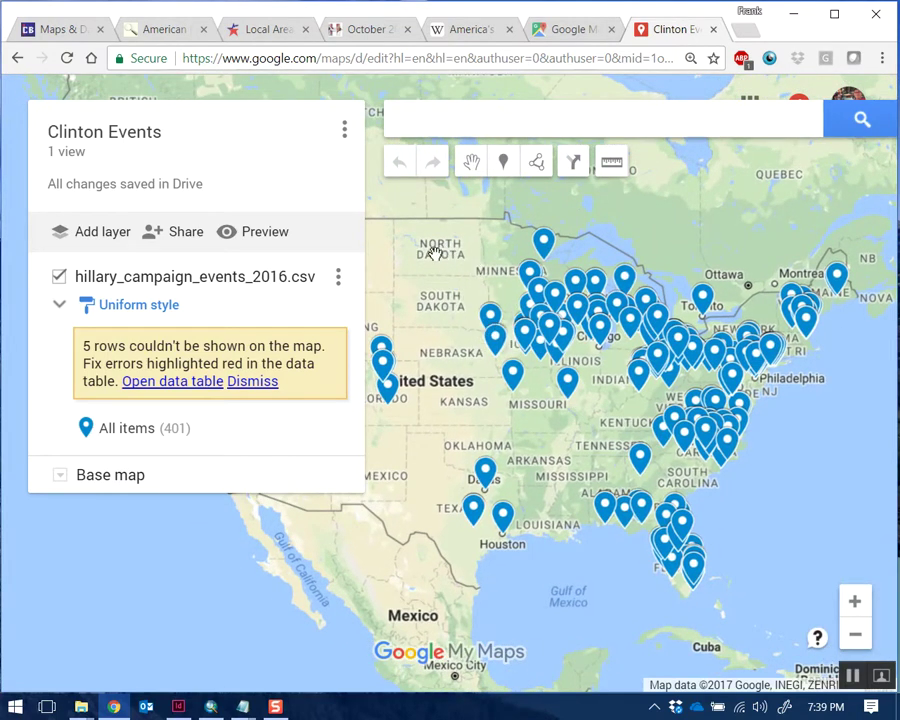
- Export the entire Clinton Events map as a KMZ file and download it
{"action": "left_click", "coordinate": [345, 131]}
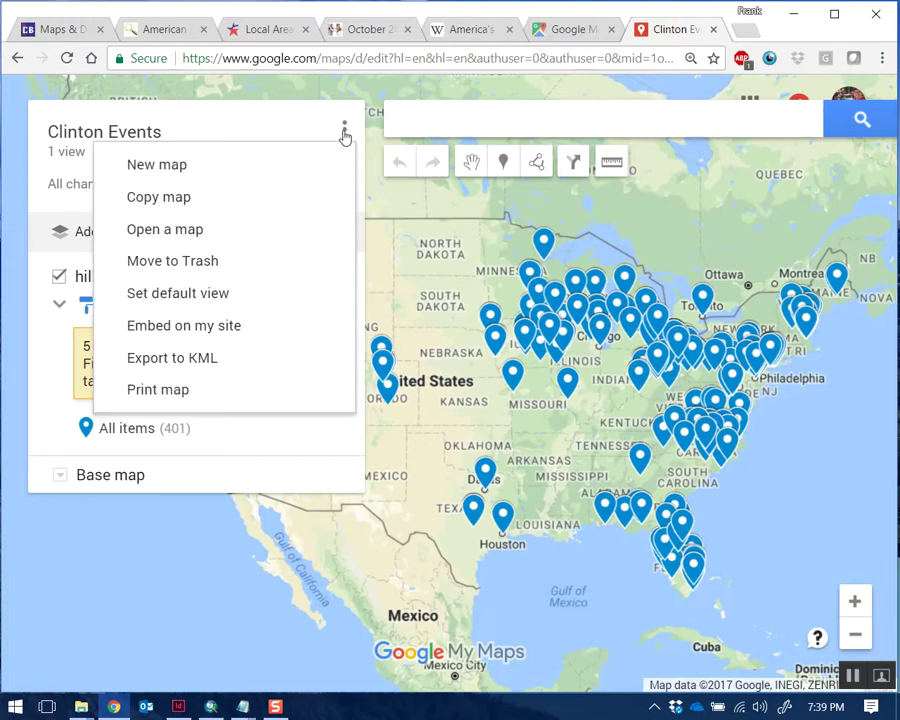
{"action": "left_click", "coordinate": [186, 363]}
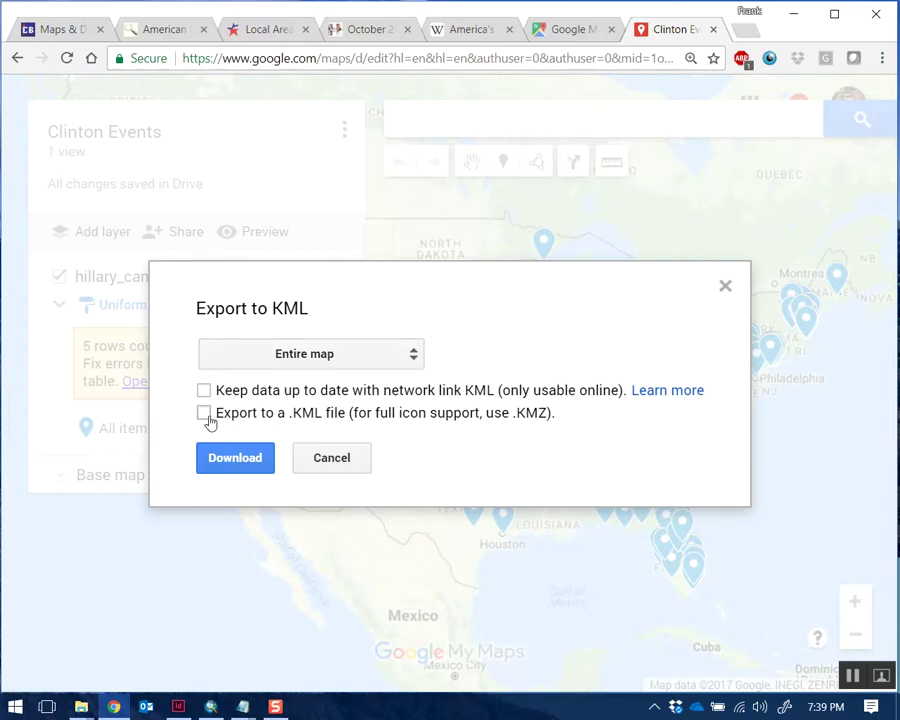
{"action": "left_click", "coordinate": [243, 462]}
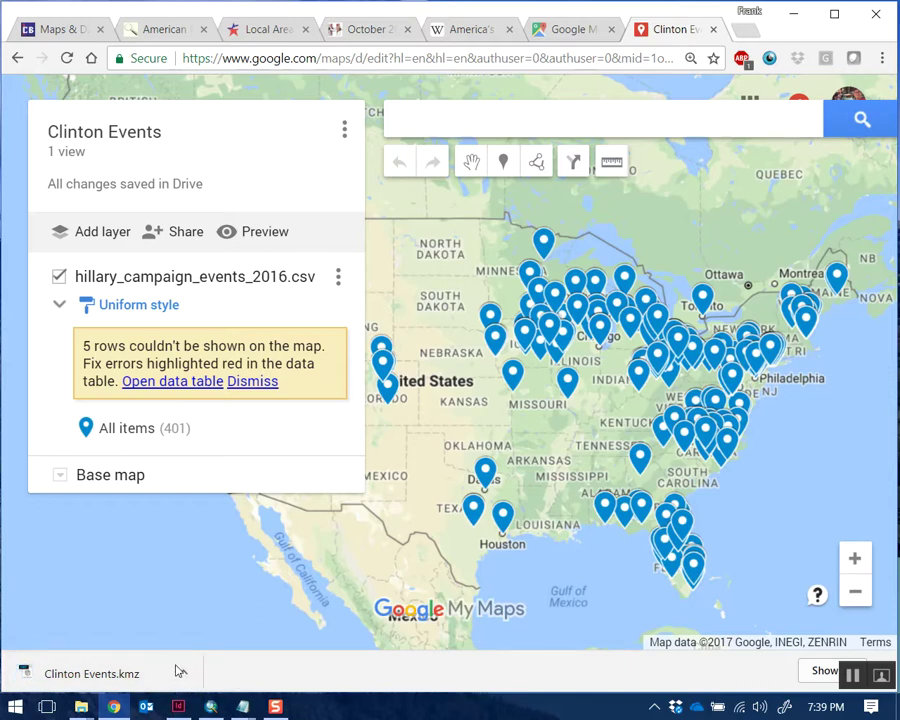
{"action": "left_click", "coordinate": [127, 675]}
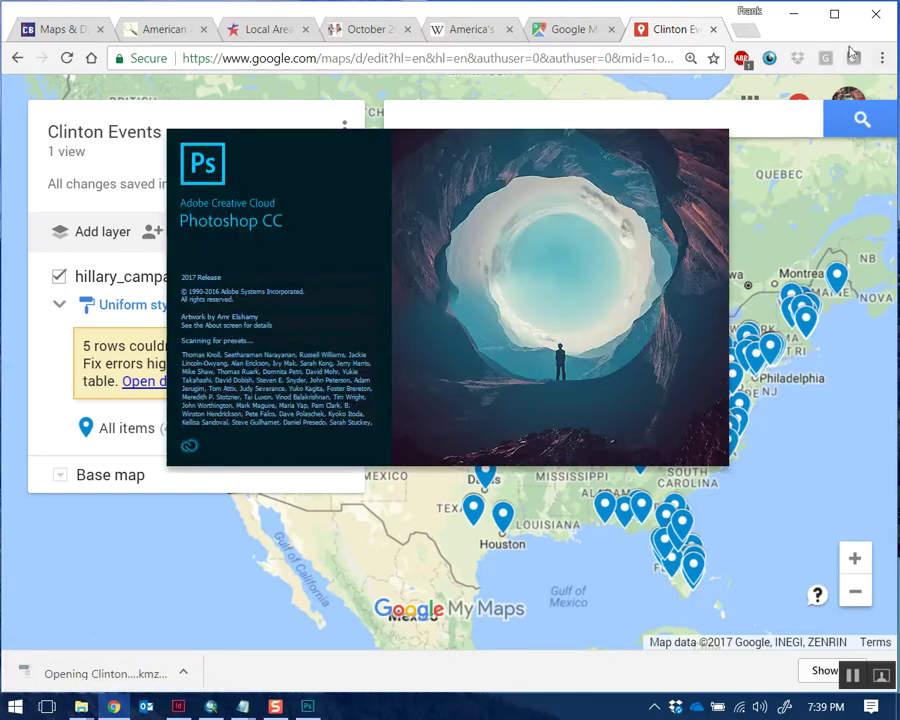
{"action": "left_click", "coordinate": [793, 14]}
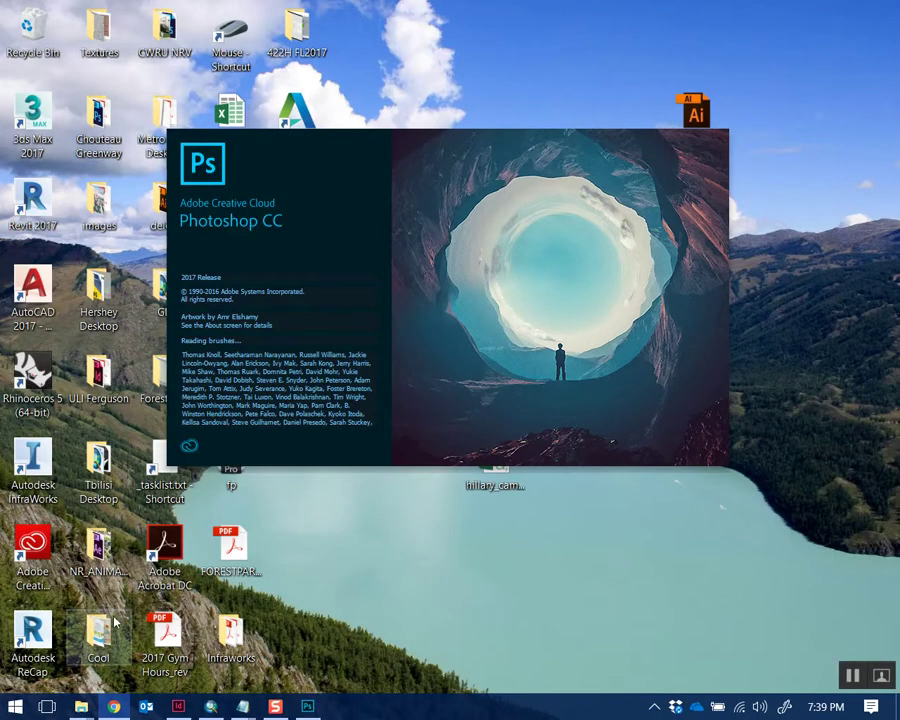
{"action": "right_click", "coordinate": [312, 708]}
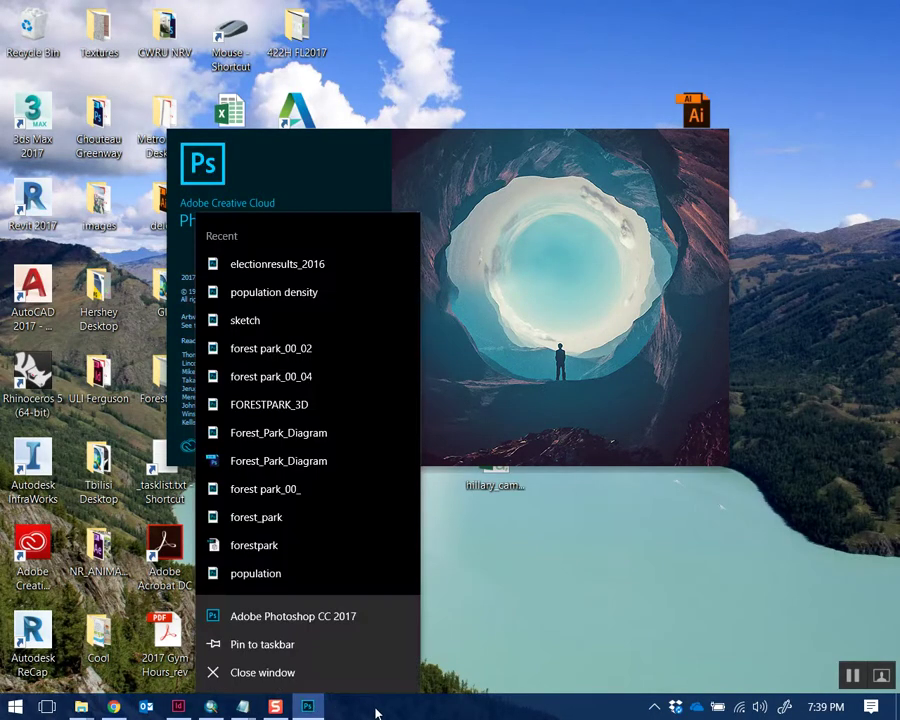
{"action": "left_click", "coordinate": [325, 670]}
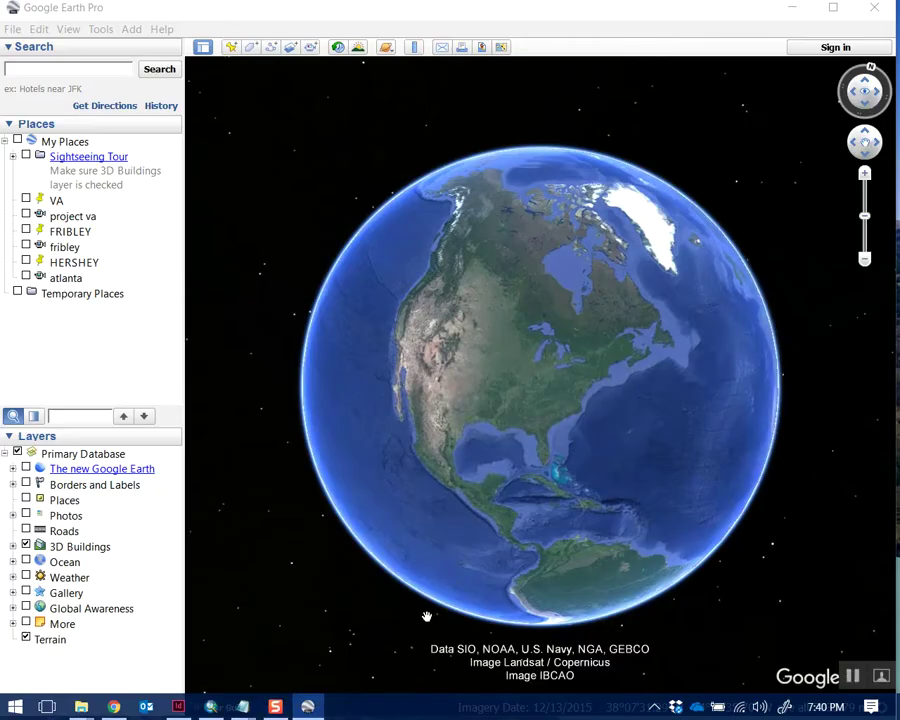
{"action": "left_click", "coordinate": [14, 29]}
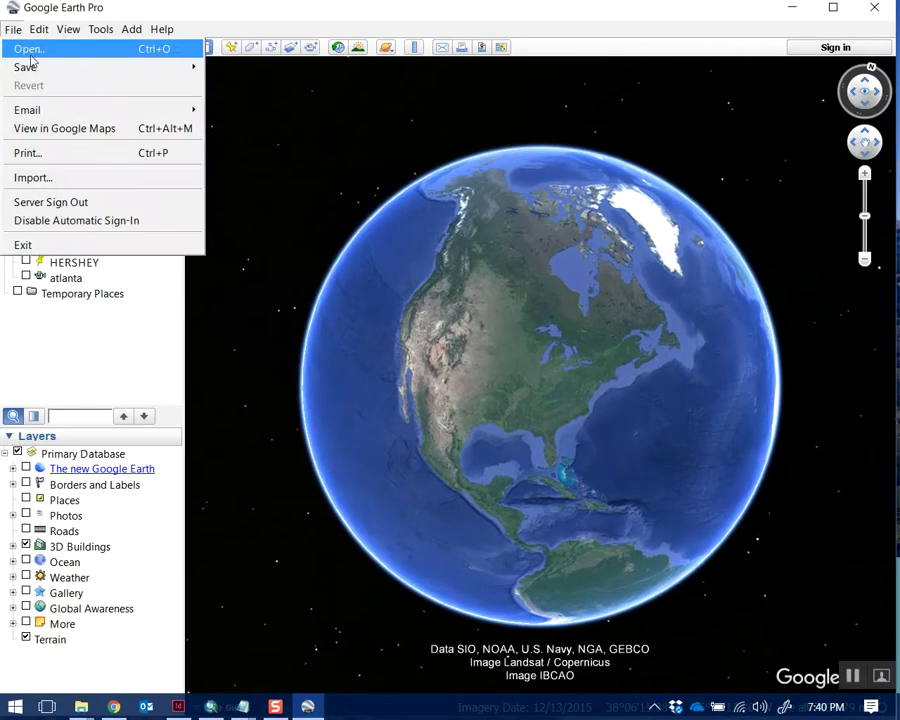
{"action": "left_click", "coordinate": [24, 50]}
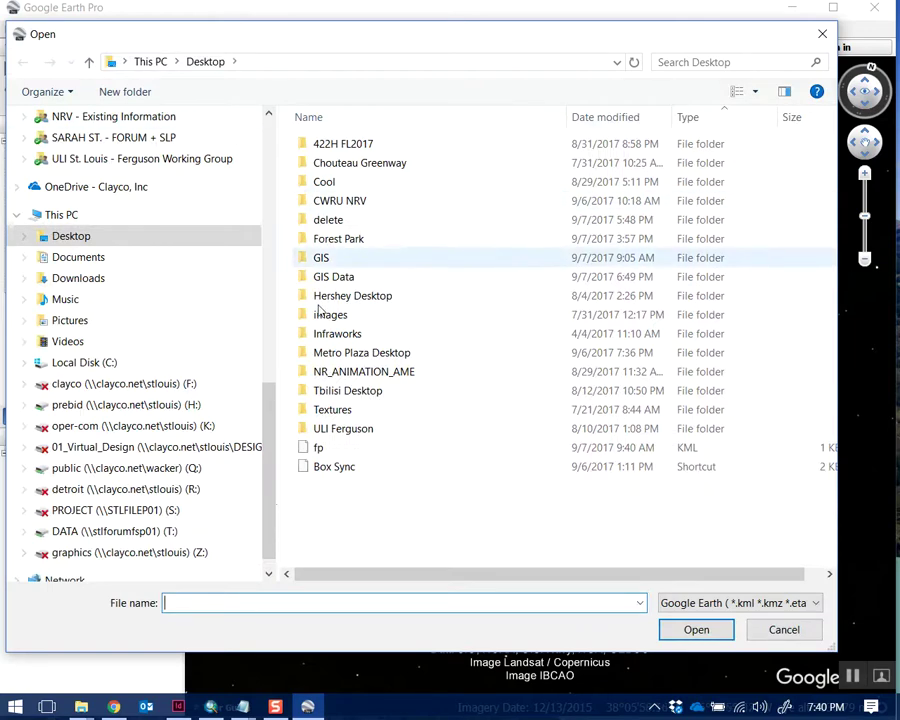
{"action": "scroll", "coordinate": [236, 290], "scroll_direction": "up", "scroll_amount": 7}
{"action": "scroll", "coordinate": [162, 226], "scroll_direction": "up", "scroll_amount": 5}
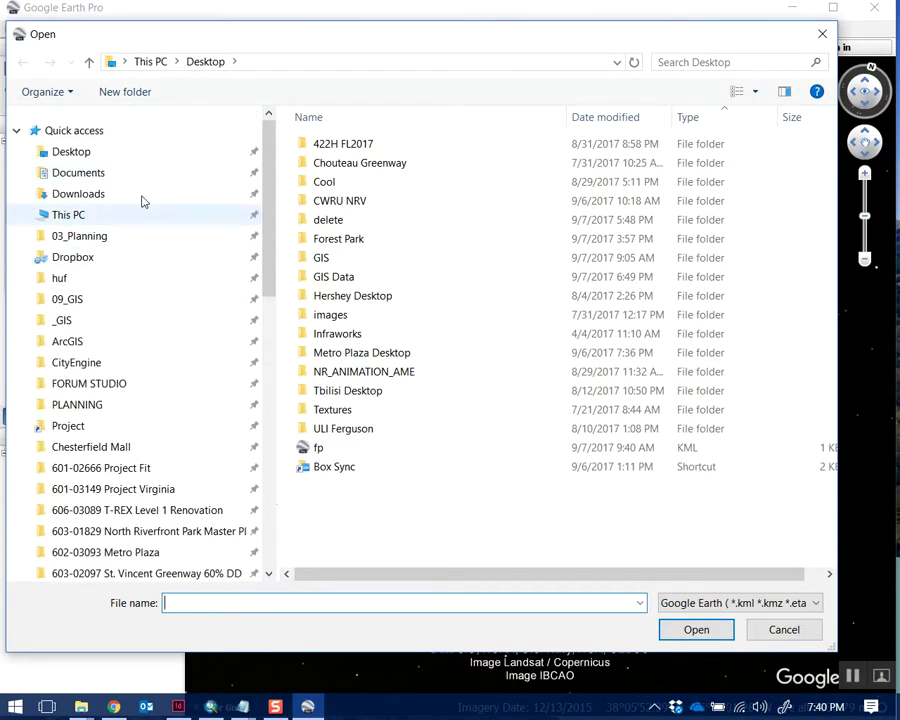
{"action": "scroll", "coordinate": [143, 199], "scroll_direction": "down", "scroll_amount": 6}
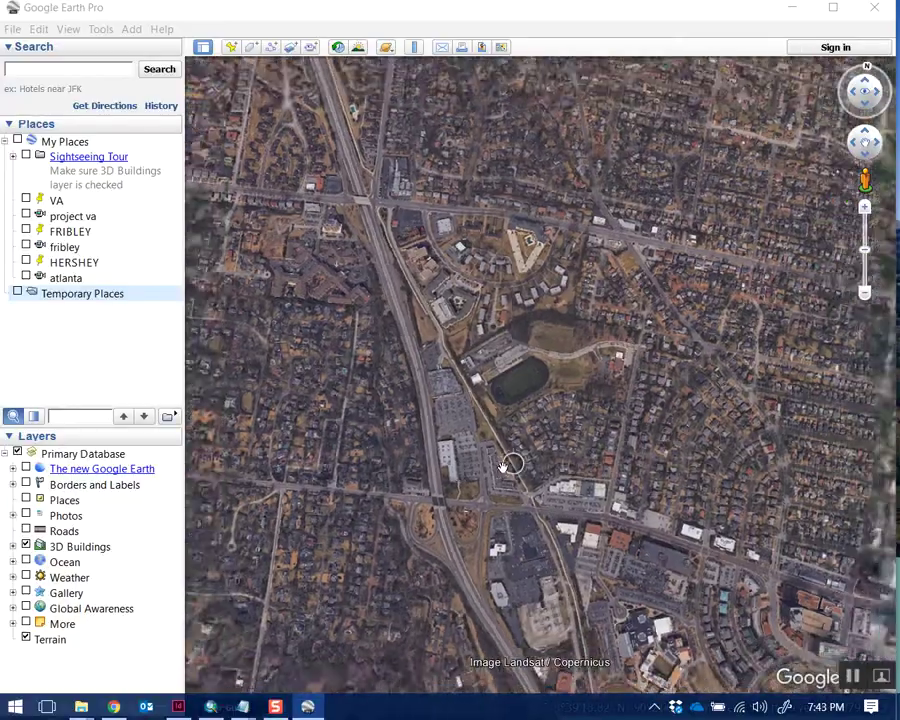
{"action": "scroll", "coordinate": [510, 464], "scroll_direction": "down", "scroll_amount": 5}
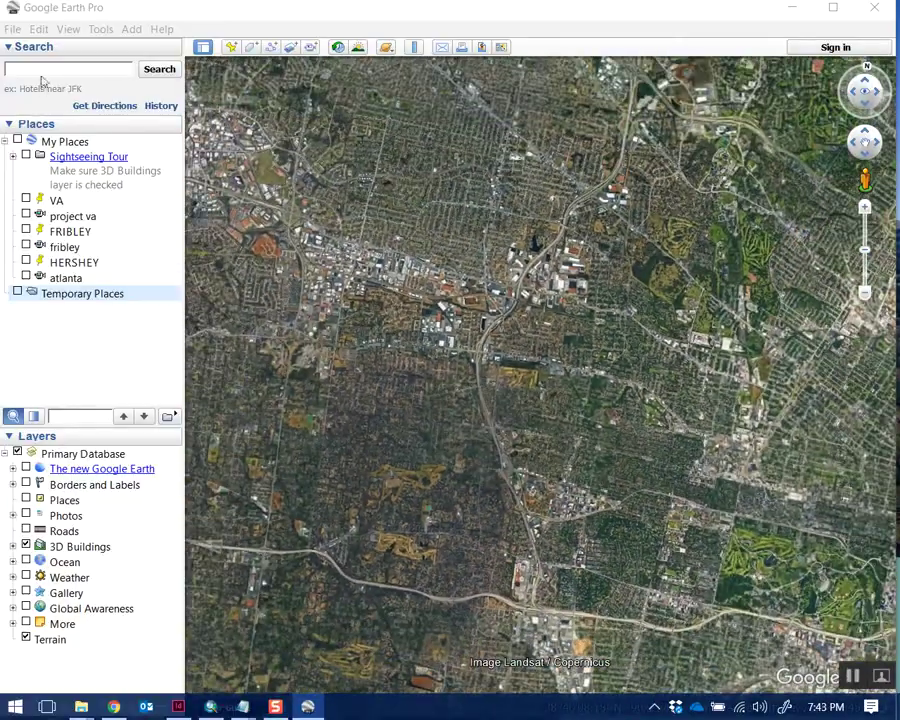
{"action": "left_click", "coordinate": [13, 29]}
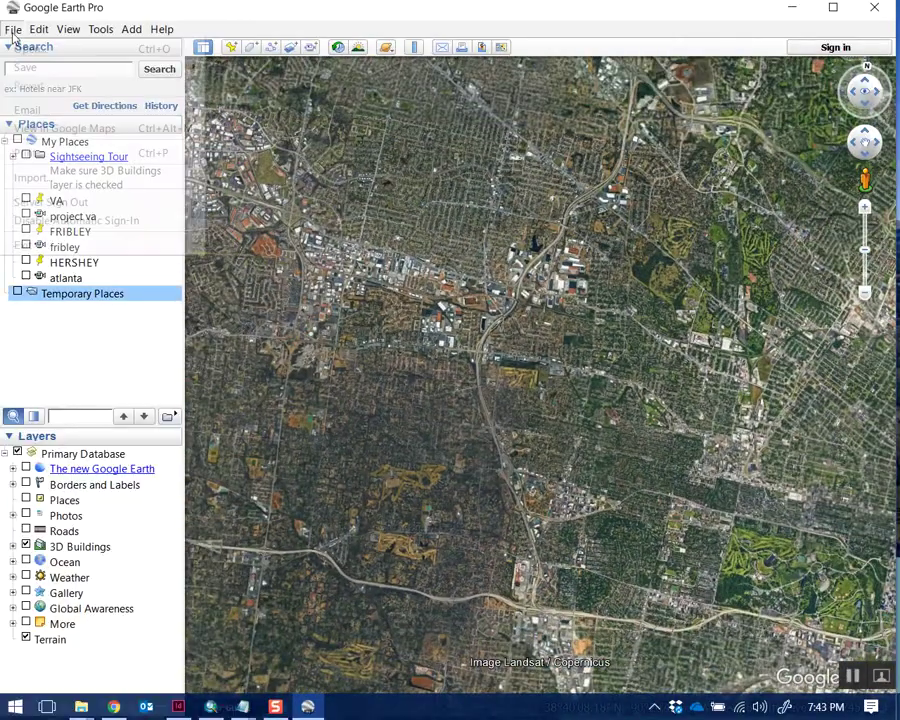
{"action": "mouse_move", "coordinate": [45, 70]}
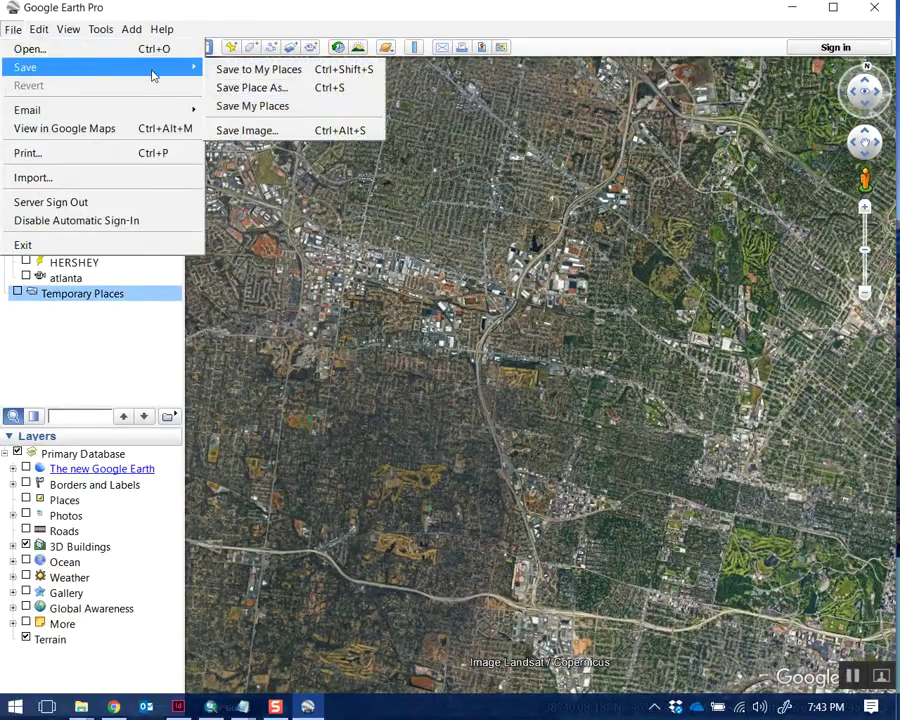
{"action": "left_click", "coordinate": [140, 50]}
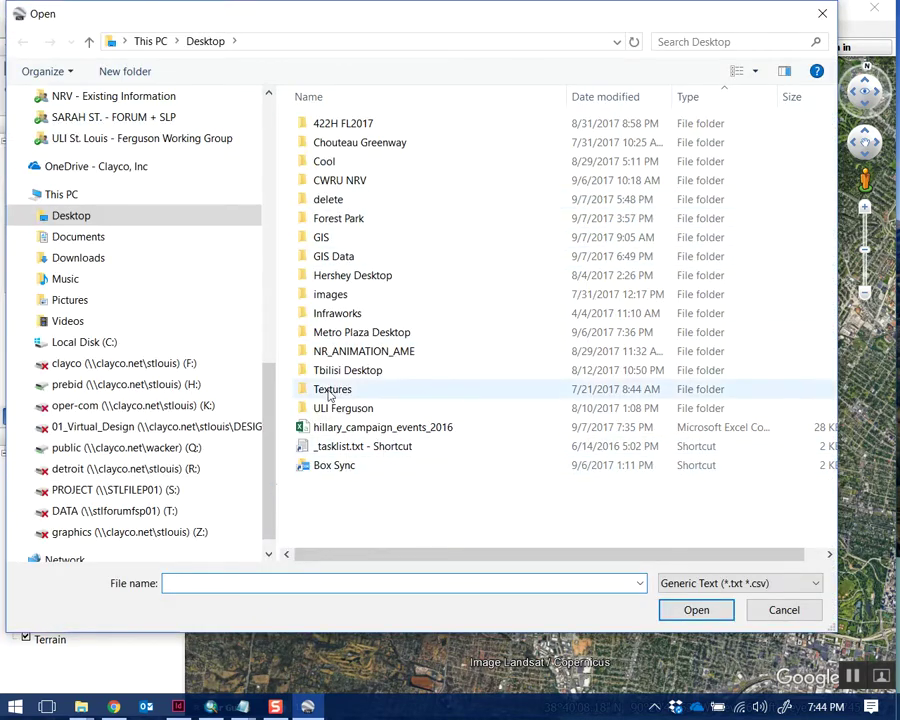
{"action": "left_click_drag", "start_coordinate": [270, 423], "coordinate": [208, 170]}
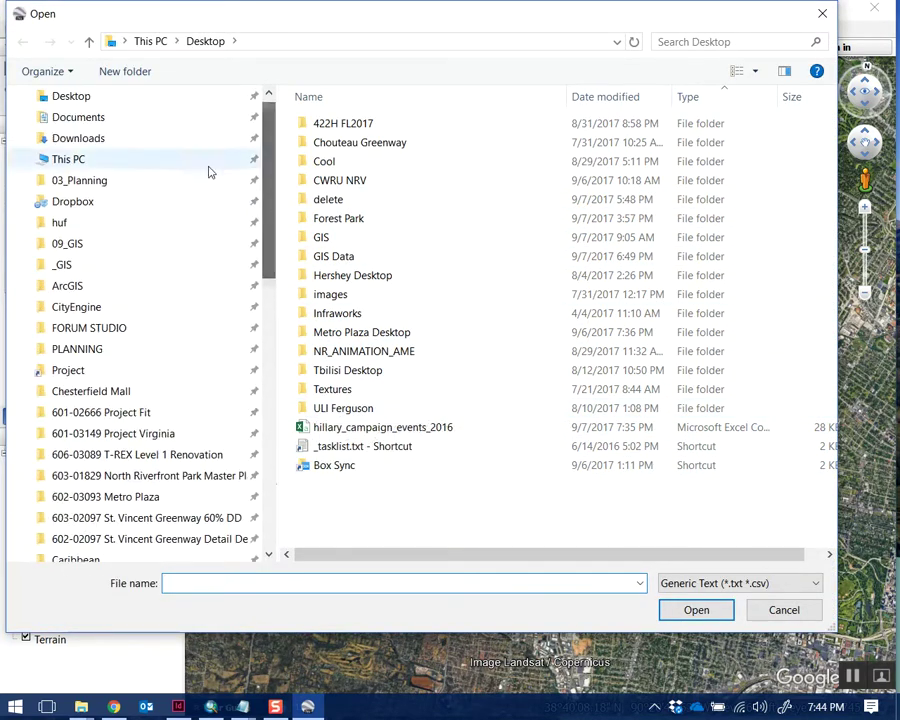
{"action": "left_click", "coordinate": [140, 137]}
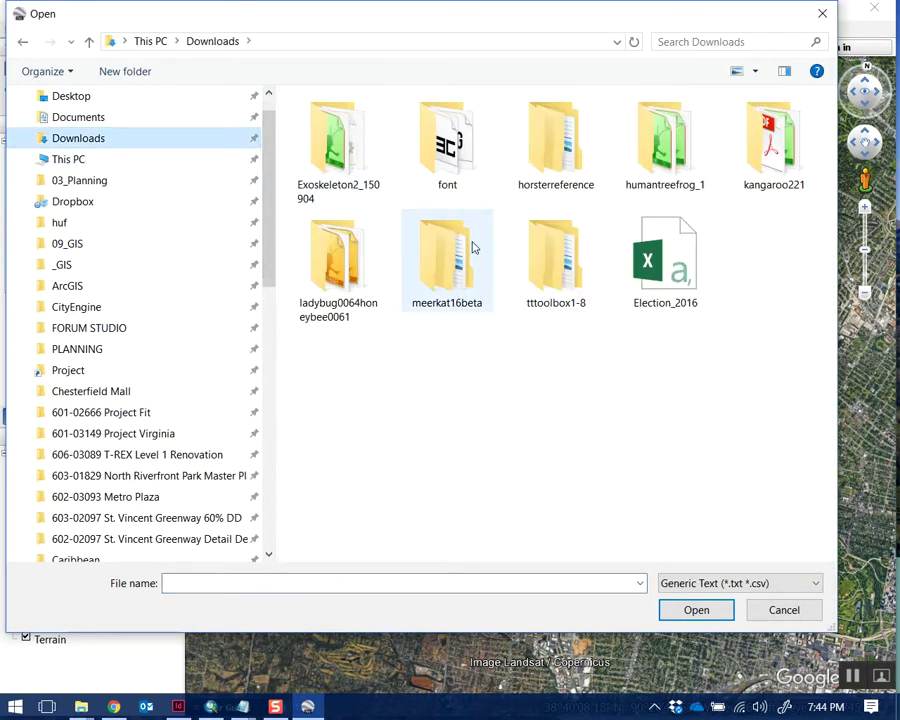
{"action": "left_click", "coordinate": [777, 606]}
- Open the Clinton Events KMZ file from the Desktop in Google Earth Pro
{"action": "key", "text": "ctrl+o"}
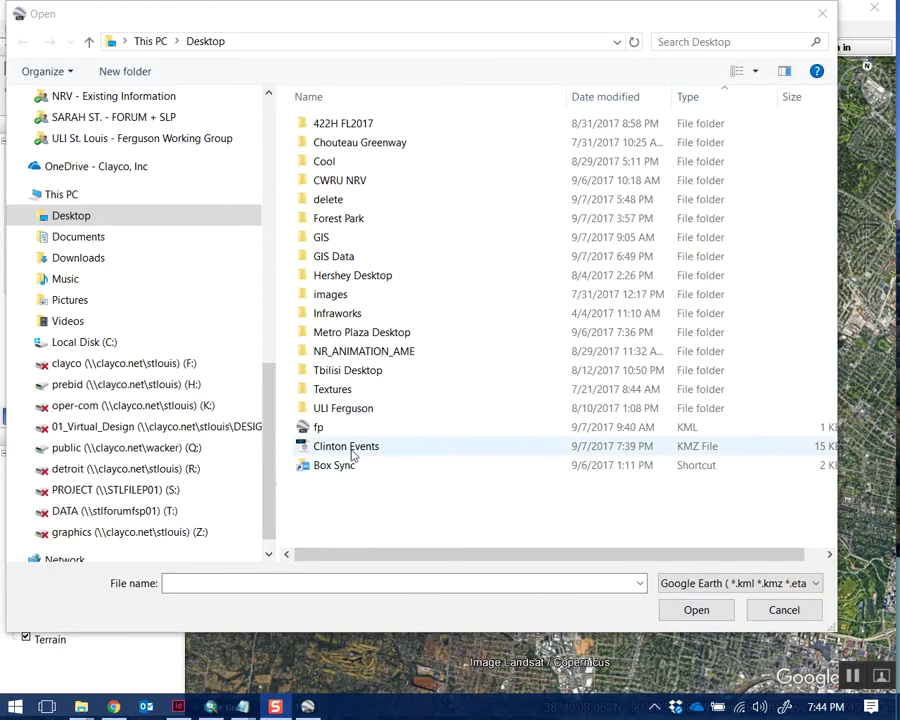
{"action": "double_click", "coordinate": [357, 447]}
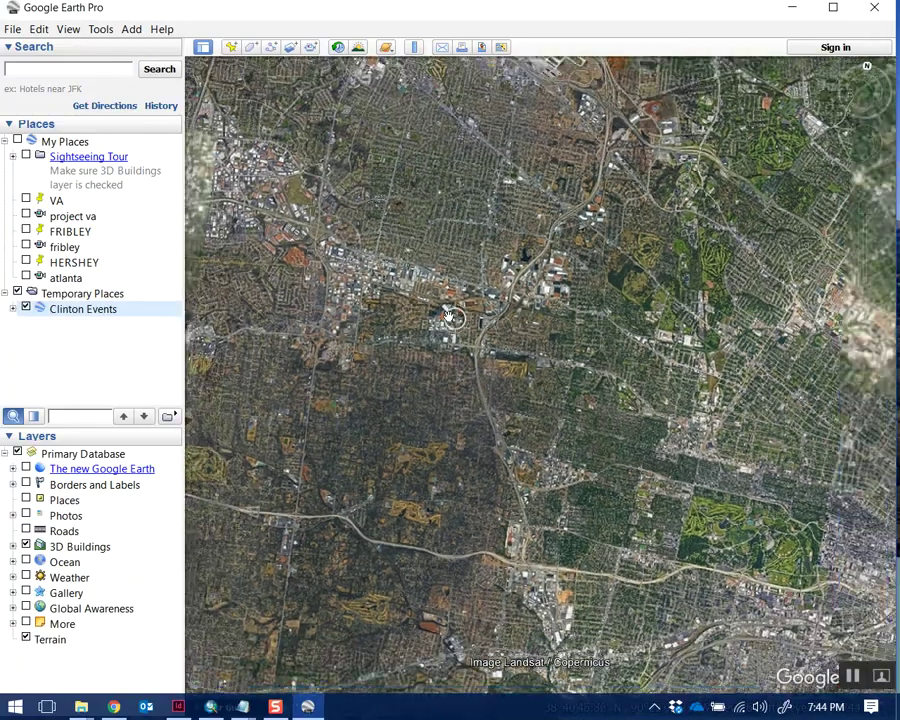
- Examine how the Clinton Events placemarks are distributed across the United States, from the Southeast to the West Coast
{"action": "scroll", "coordinate": [561, 365], "scroll_direction": "down", "scroll_amount": 5}
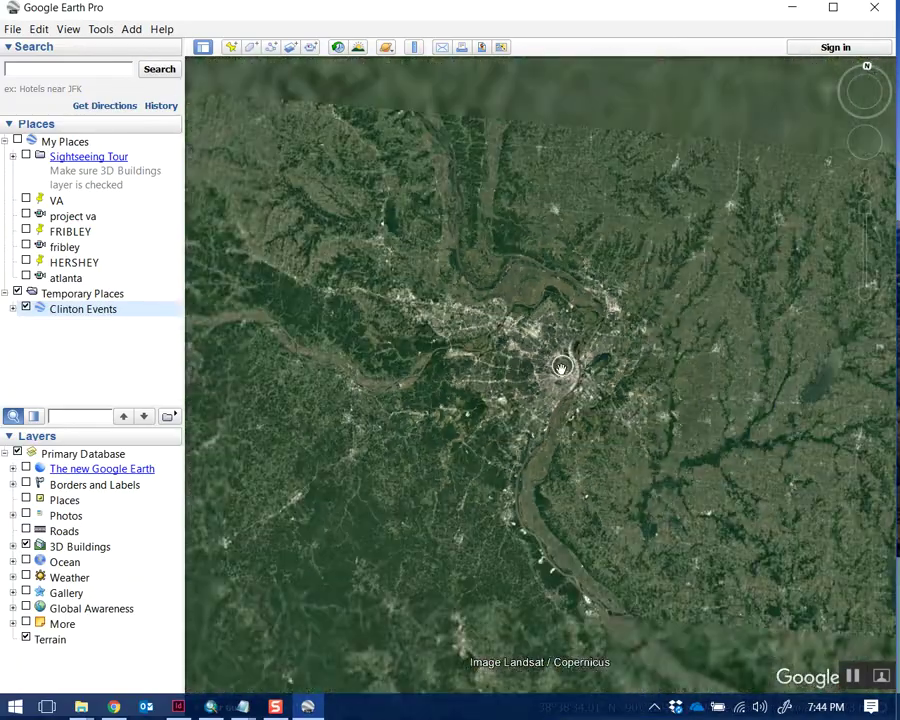
{"action": "scroll", "coordinate": [559, 360], "scroll_direction": "down", "scroll_amount": 5}
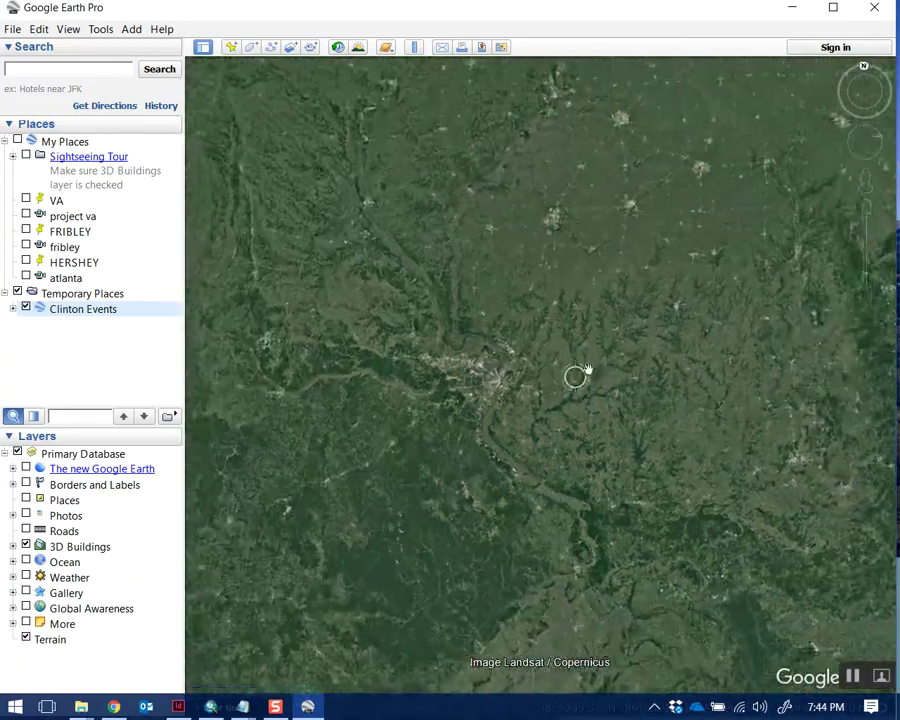
{"action": "scroll", "coordinate": [587, 341], "scroll_direction": "down", "scroll_amount": 6}
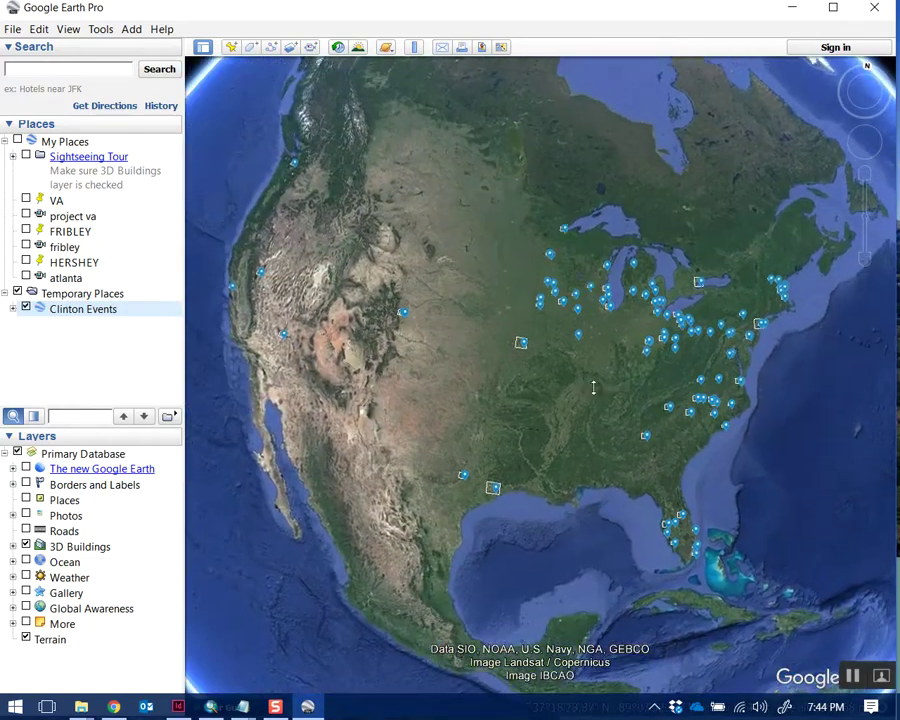
{"action": "left_click_drag", "start_coordinate": [589, 377], "coordinate": [652, 431]}
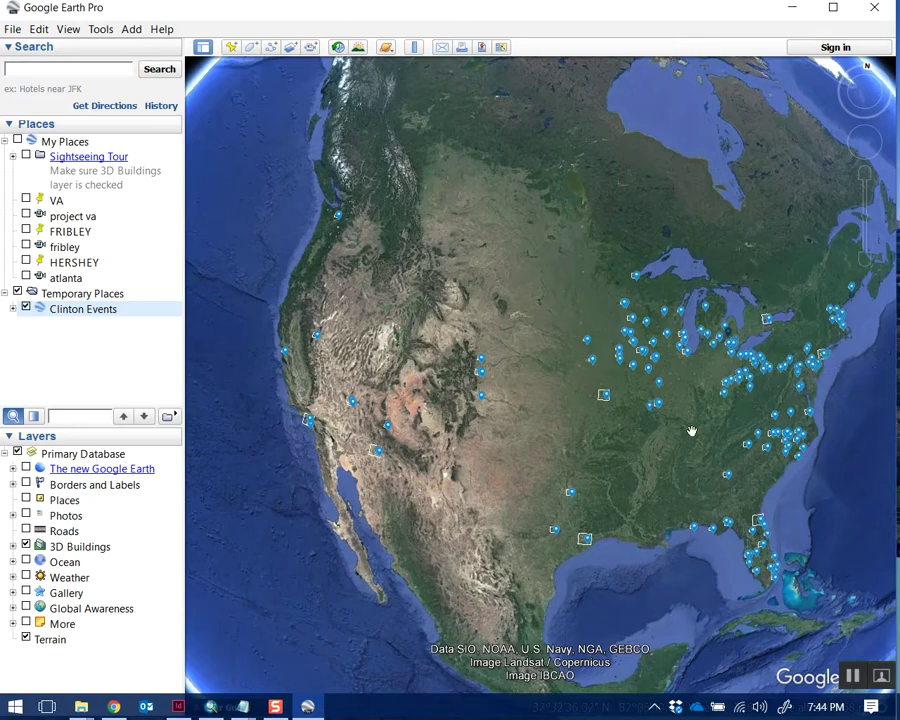
{"action": "left_click_drag", "start_coordinate": [648, 465], "coordinate": [593, 483]}
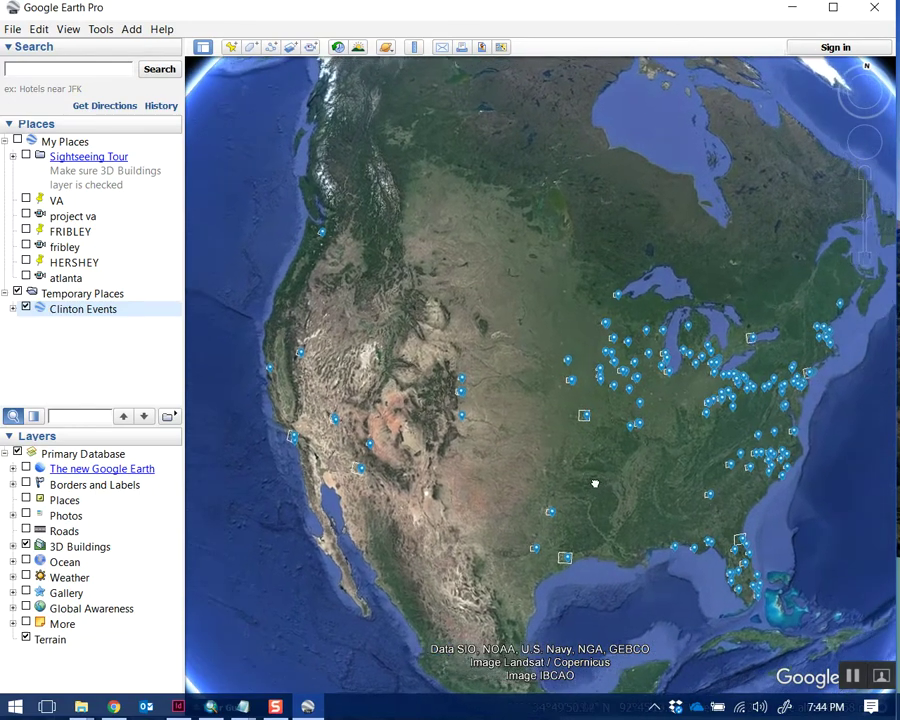
{"action": "scroll", "coordinate": [649, 432], "scroll_direction": "up", "scroll_amount": 5}
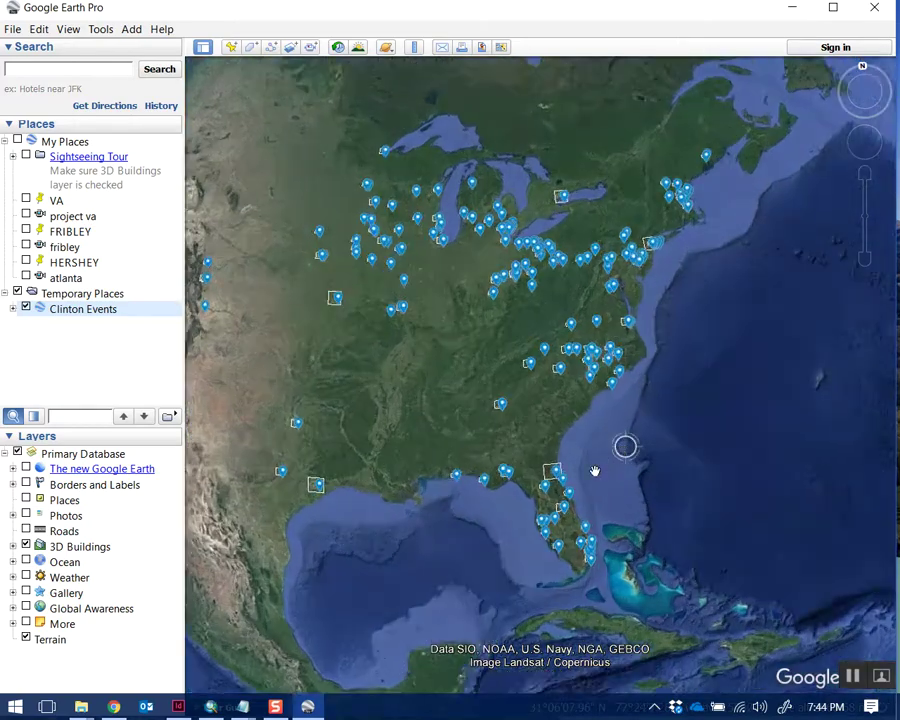
{"action": "scroll", "coordinate": [579, 477], "scroll_direction": "up", "scroll_amount": 3}
{"action": "left_click_drag", "start_coordinate": [635, 436], "coordinate": [768, 426]}
{"action": "scroll", "coordinate": [689, 436], "scroll_direction": "down", "scroll_amount": 4}
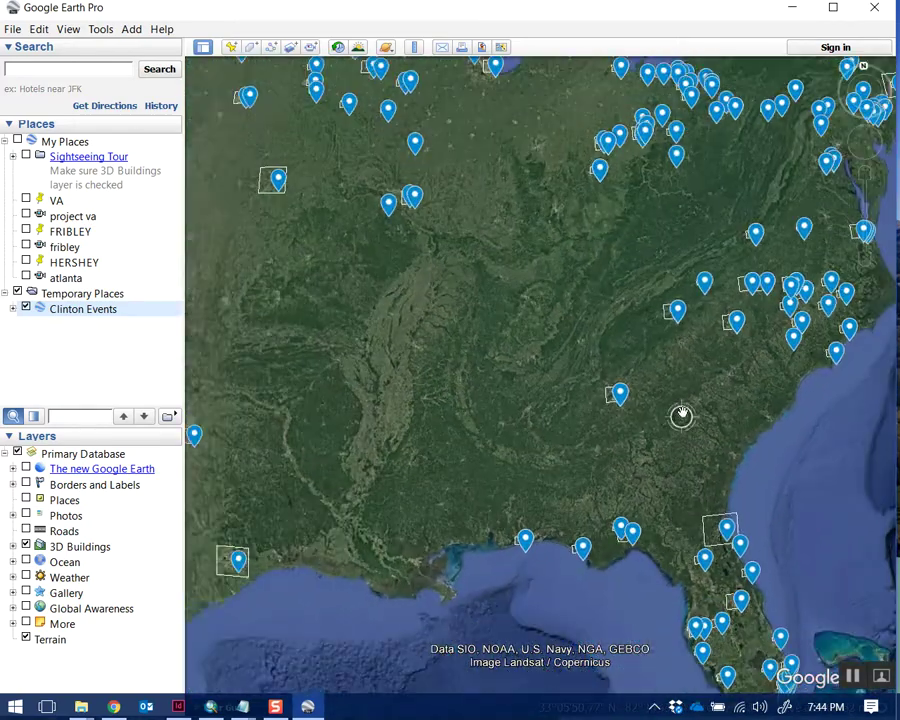
{"action": "scroll", "coordinate": [516, 384], "scroll_direction": "down", "scroll_amount": 5}
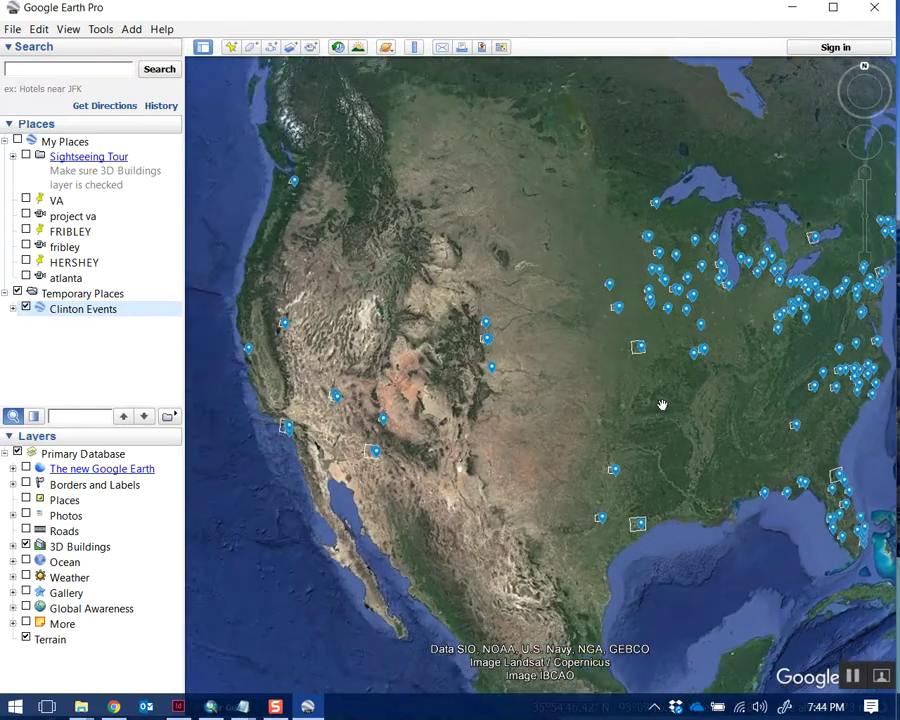
{"action": "scroll", "coordinate": [599, 426], "scroll_direction": "down", "scroll_amount": 2}
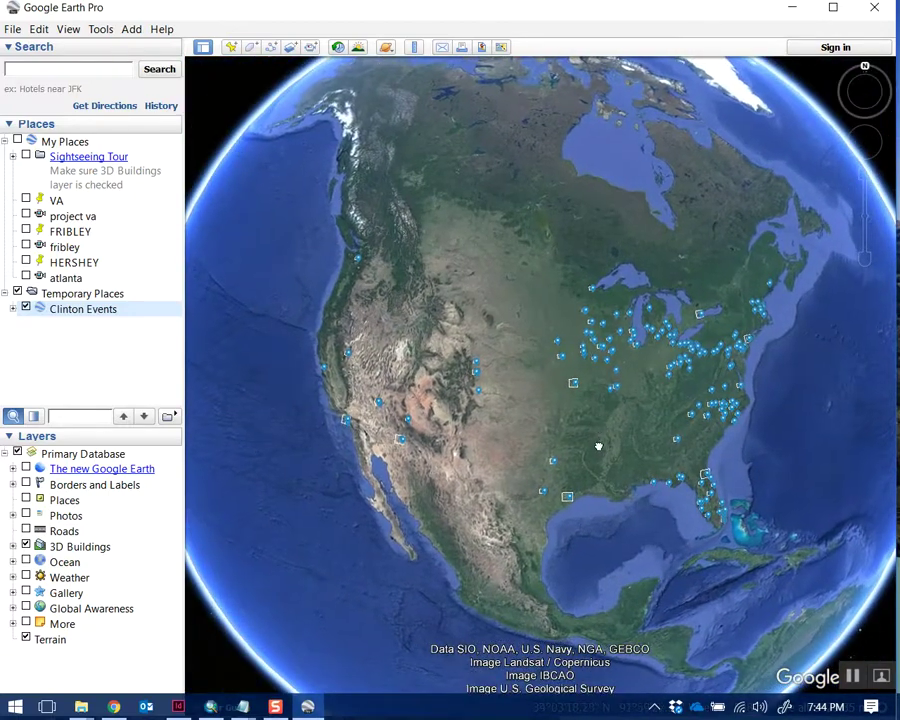
- Save the Clinton Events folder to the Desktop as a KML file named Clinton Events_export2
{"action": "right_click", "coordinate": [80, 314]}
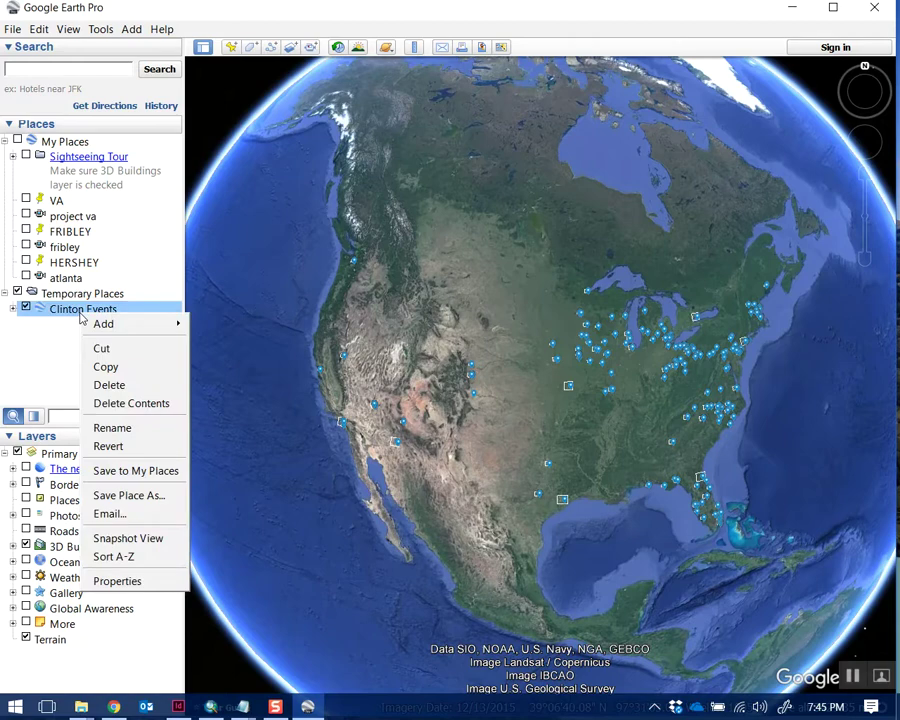
{"action": "left_click", "coordinate": [145, 500]}
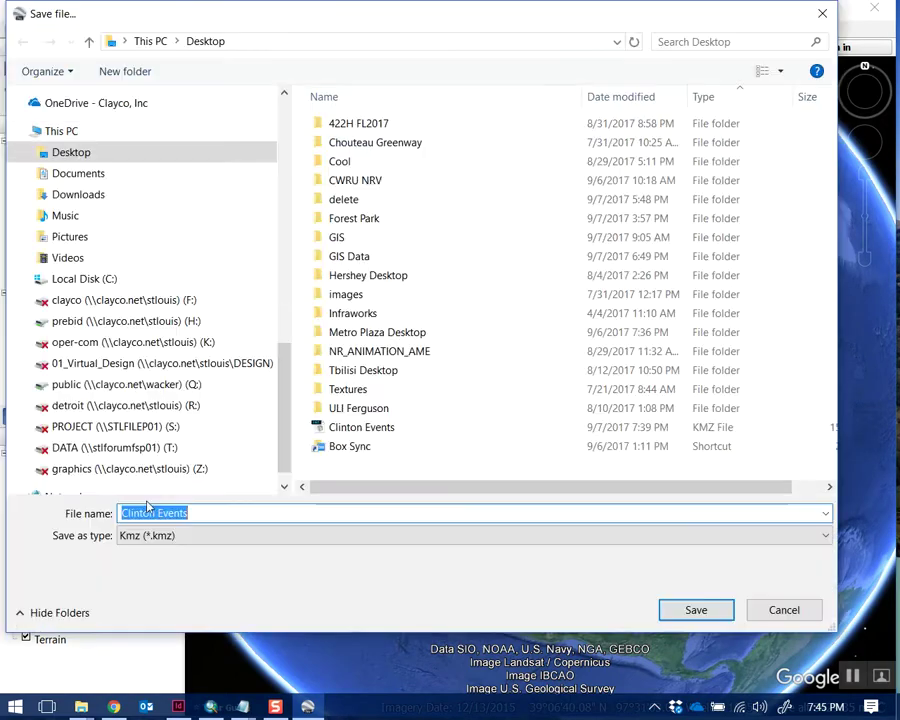
{"action": "left_click", "coordinate": [271, 533]}
{"action": "left_click", "coordinate": [176, 565]}
{"action": "left_click", "coordinate": [200, 511]}
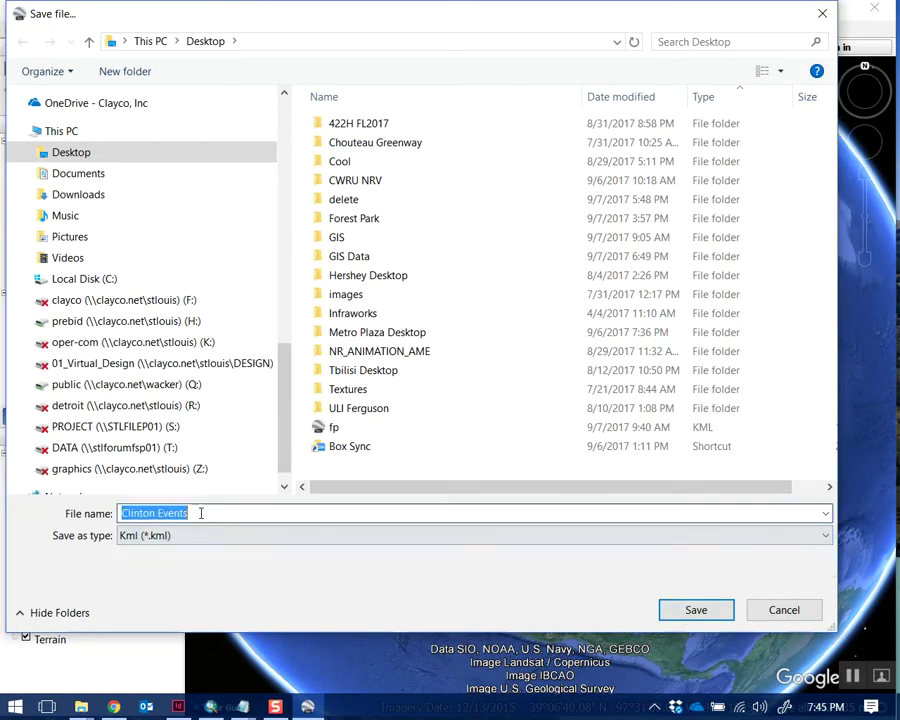
{"action": "left_click", "coordinate": [200, 512]}
{"action": "type", "text": "_export2"}
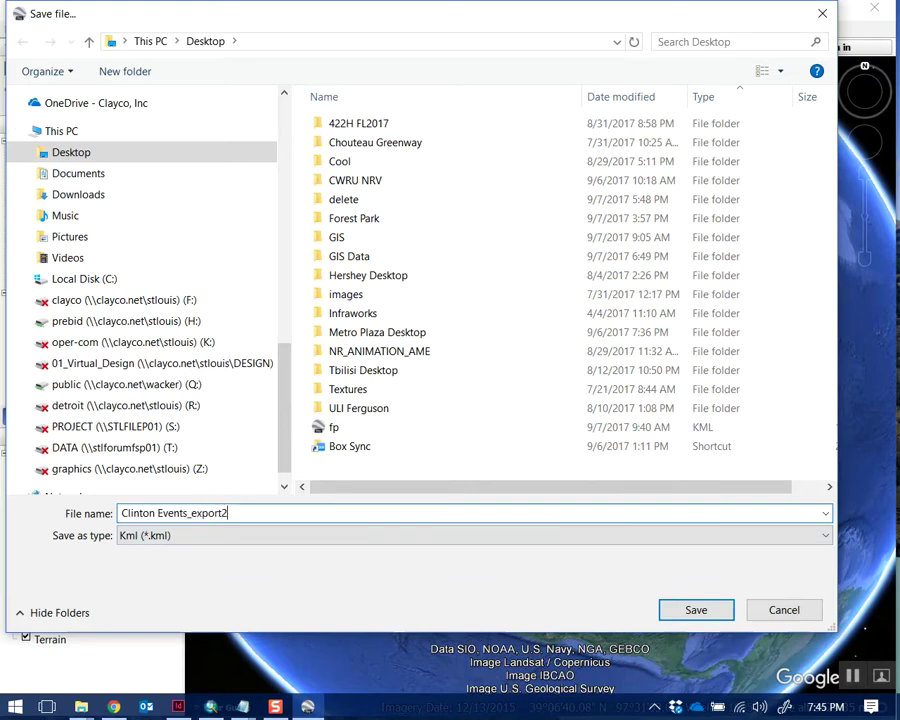
{"action": "key", "text": "Return"}
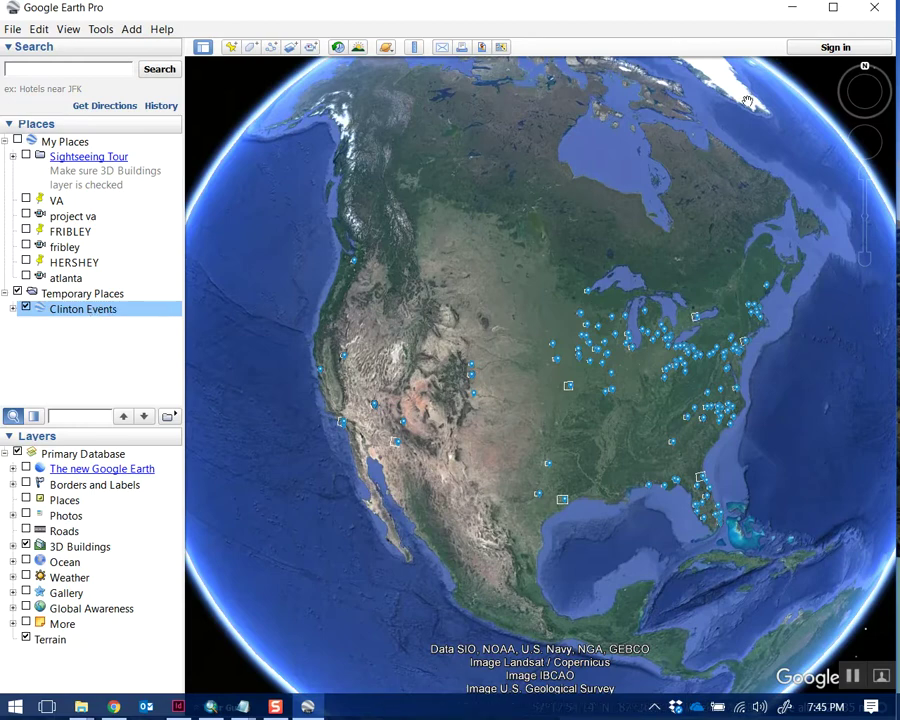
- Switch to ArcMap and open the KML To Layer tool from the From KML conversion toolset
{"action": "left_click", "coordinate": [792, 9]}
{"action": "left_click", "coordinate": [210, 707]}
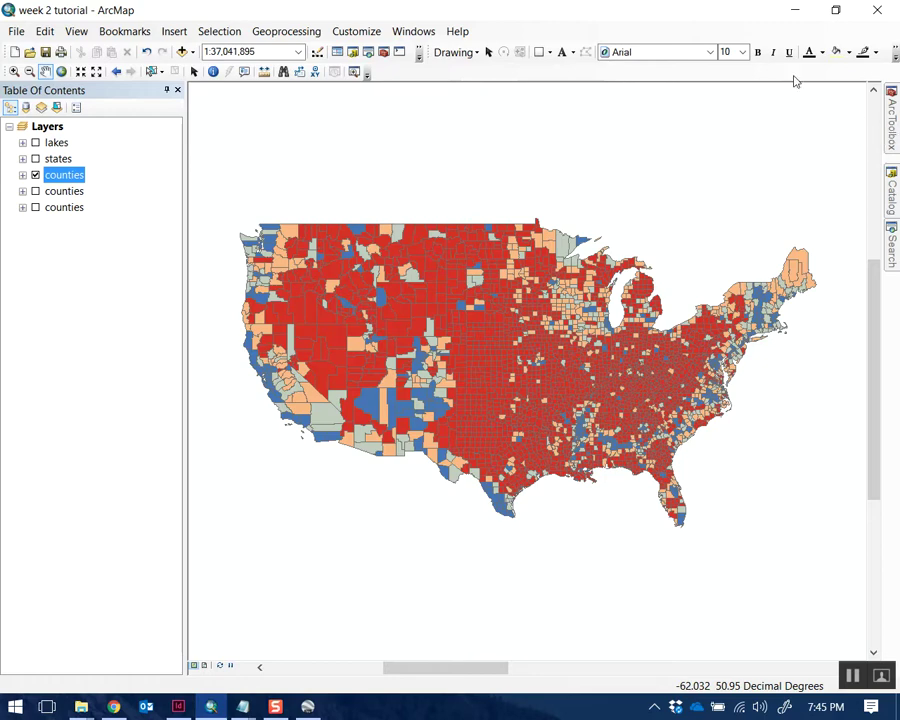
{"action": "left_click", "coordinate": [893, 122]}
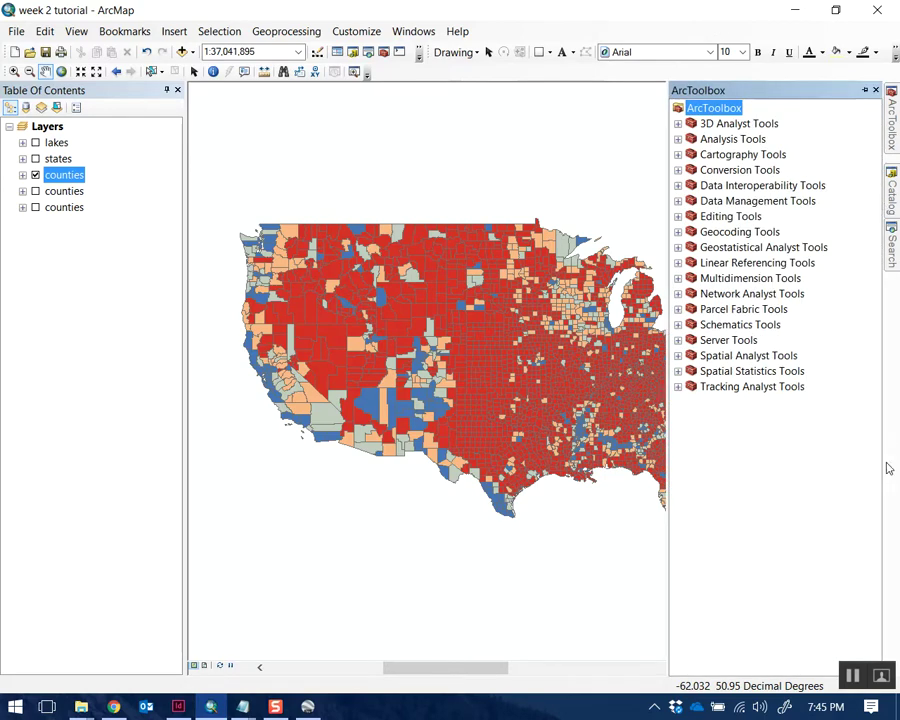
{"action": "left_click", "coordinate": [705, 183]}
{"action": "left_click", "coordinate": [690, 172]}
{"action": "left_click", "coordinate": [679, 171]}
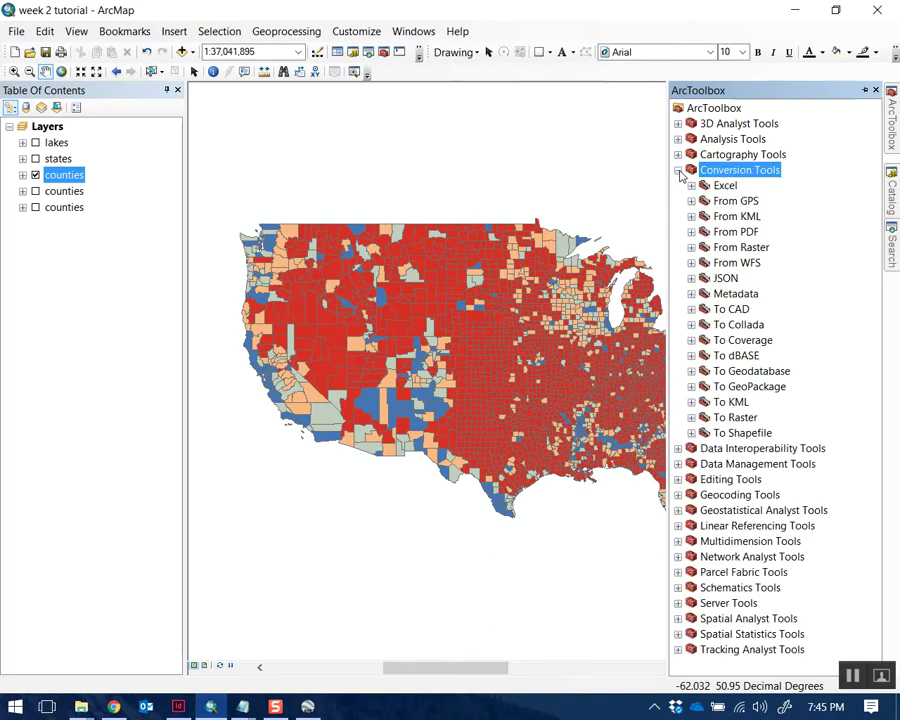
{"action": "left_click", "coordinate": [748, 217]}
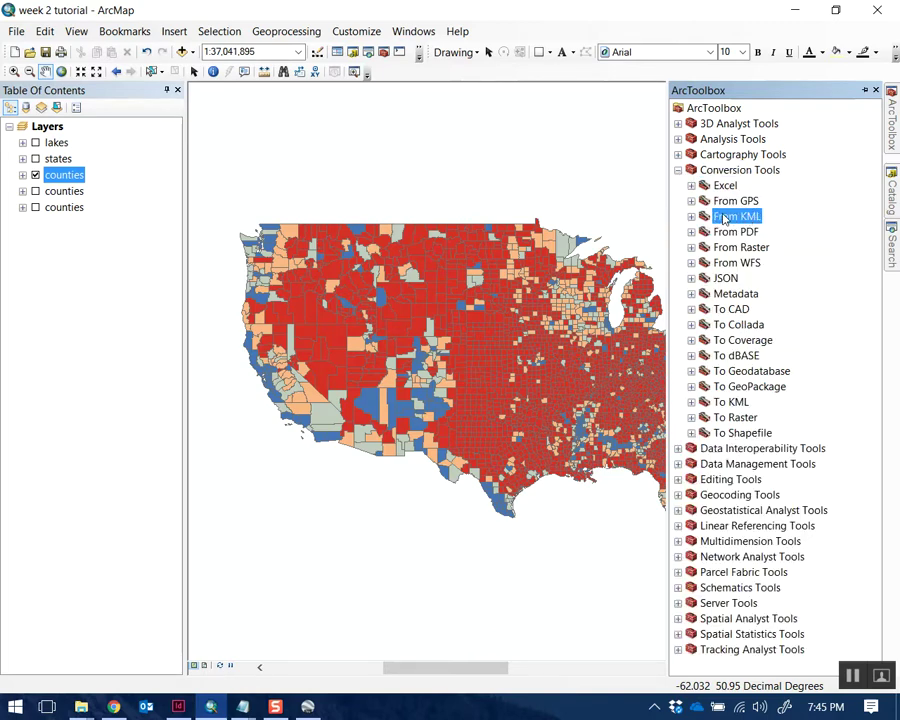
{"action": "left_click", "coordinate": [691, 217]}
{"action": "left_click", "coordinate": [774, 235]}
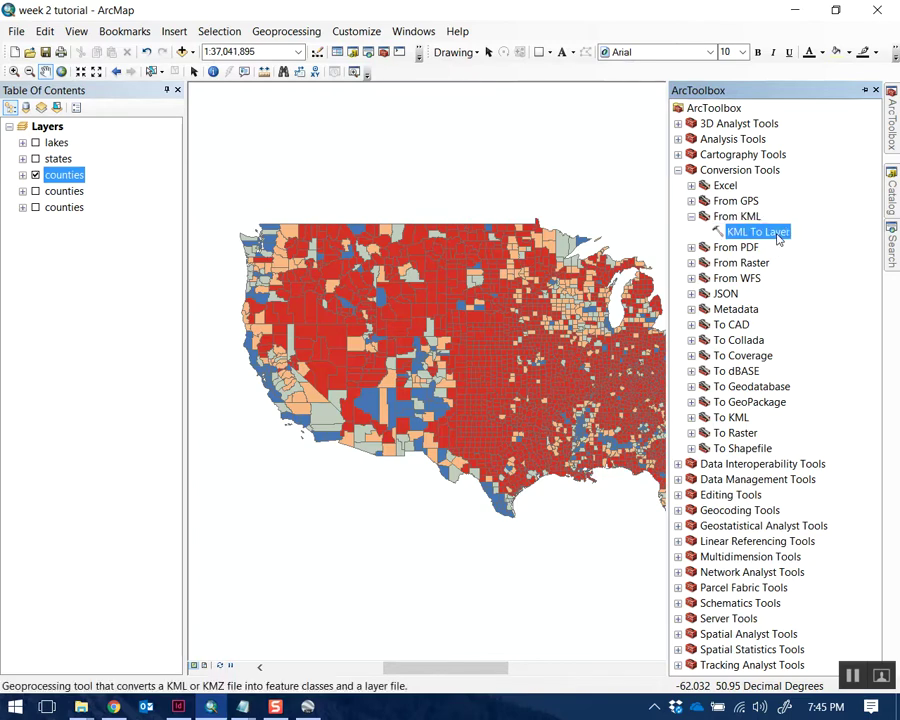
{"action": "double_click", "coordinate": [758, 232]}
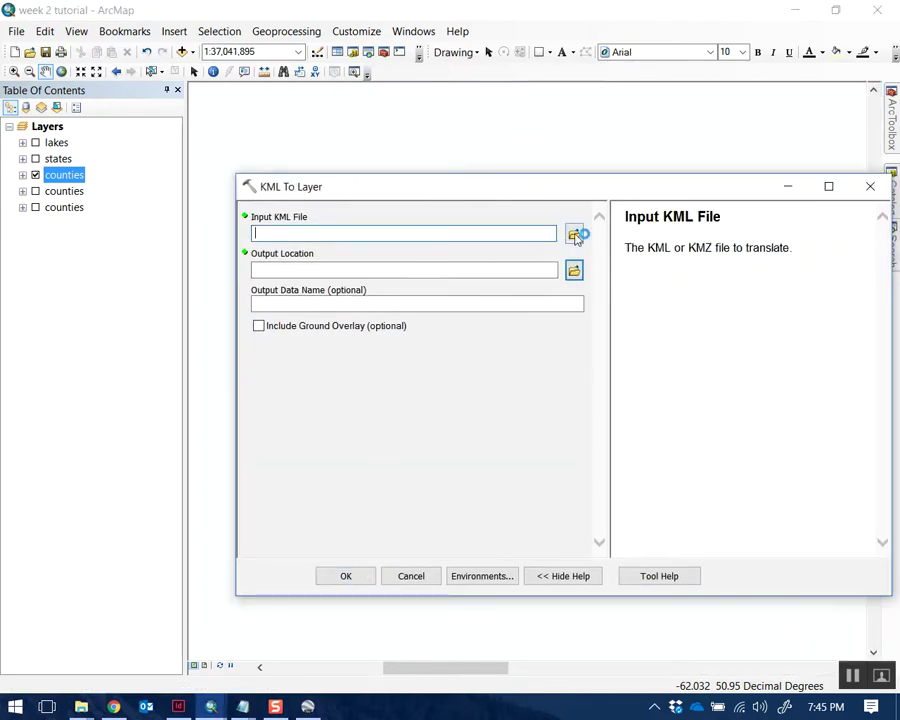
- Convert Clinton Events_export2.kml from the Desktop into a map layer, keeping the default output location and data name
{"action": "left_click", "coordinate": [574, 233]}
{"action": "left_click", "coordinate": [424, 330]}
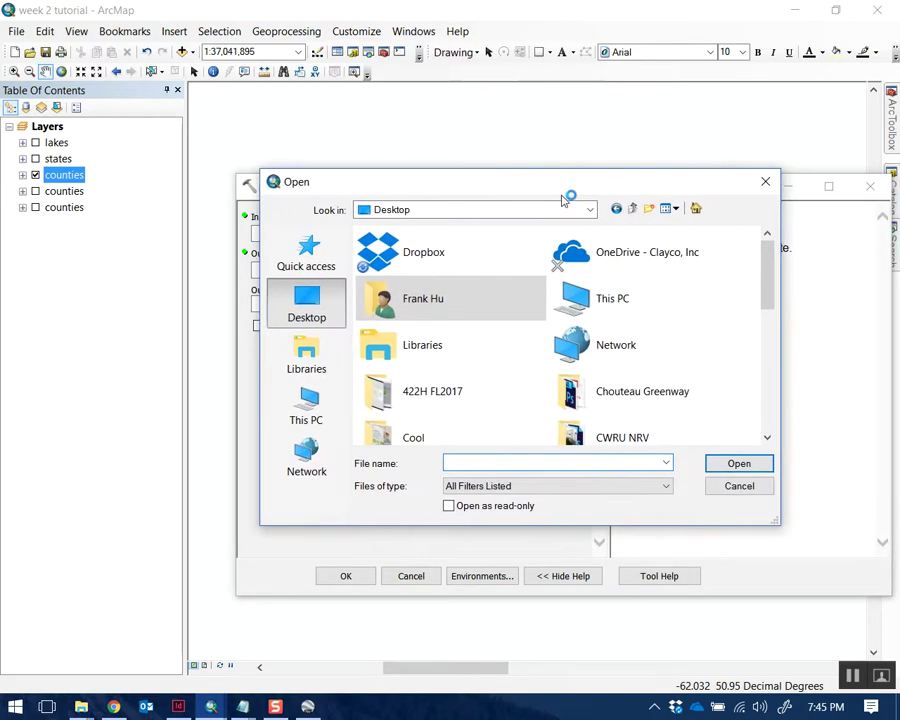
{"action": "scroll", "coordinate": [673, 430], "scroll_direction": "down", "scroll_amount": 10}
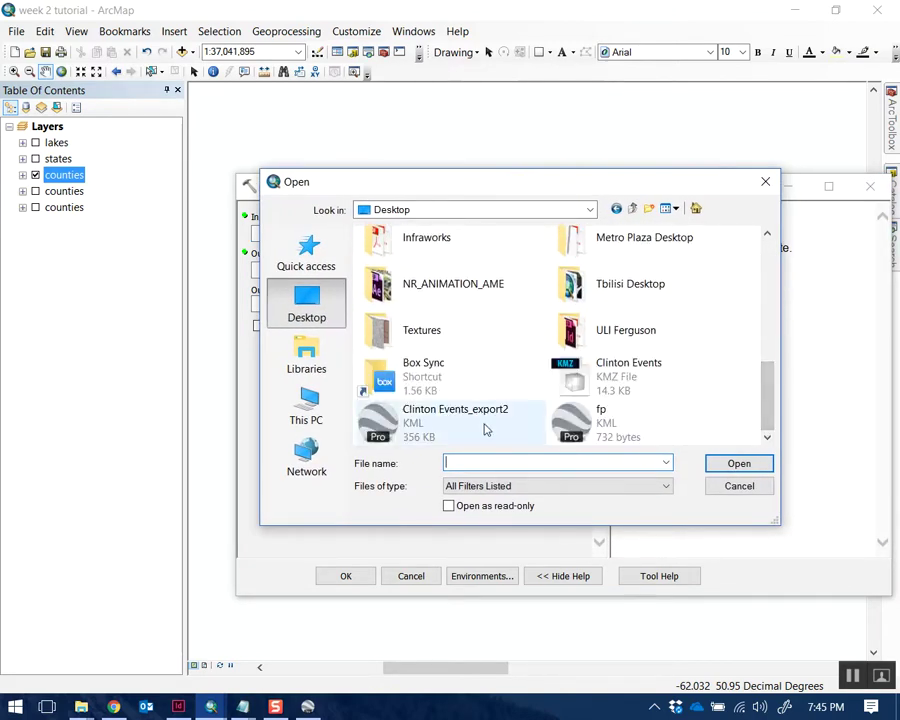
{"action": "double_click", "coordinate": [481, 424]}
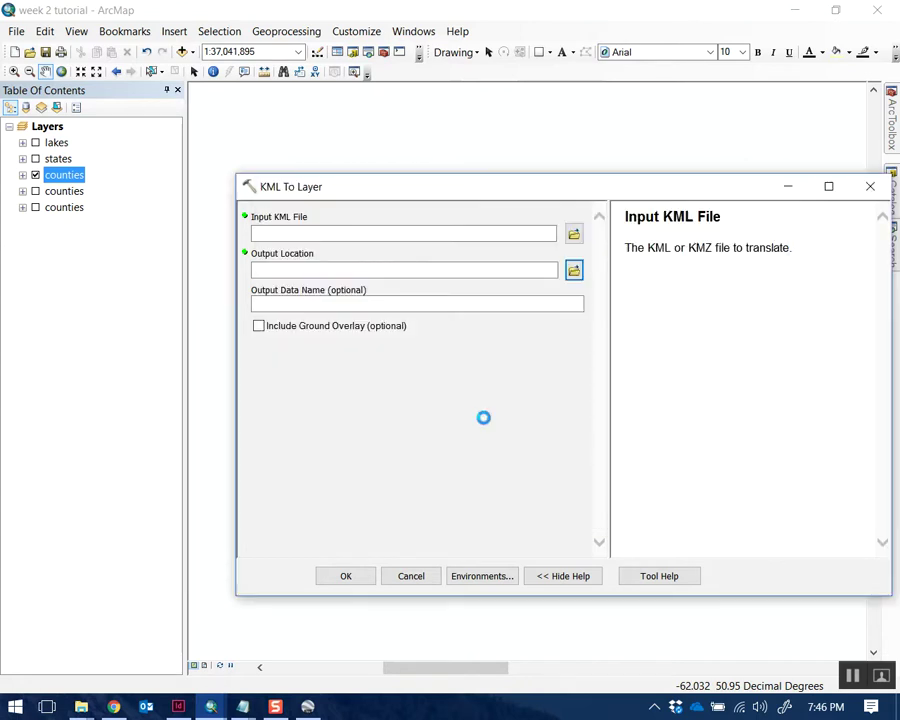
{"action": "left_click_drag", "start_coordinate": [398, 268], "coordinate": [248, 285]}
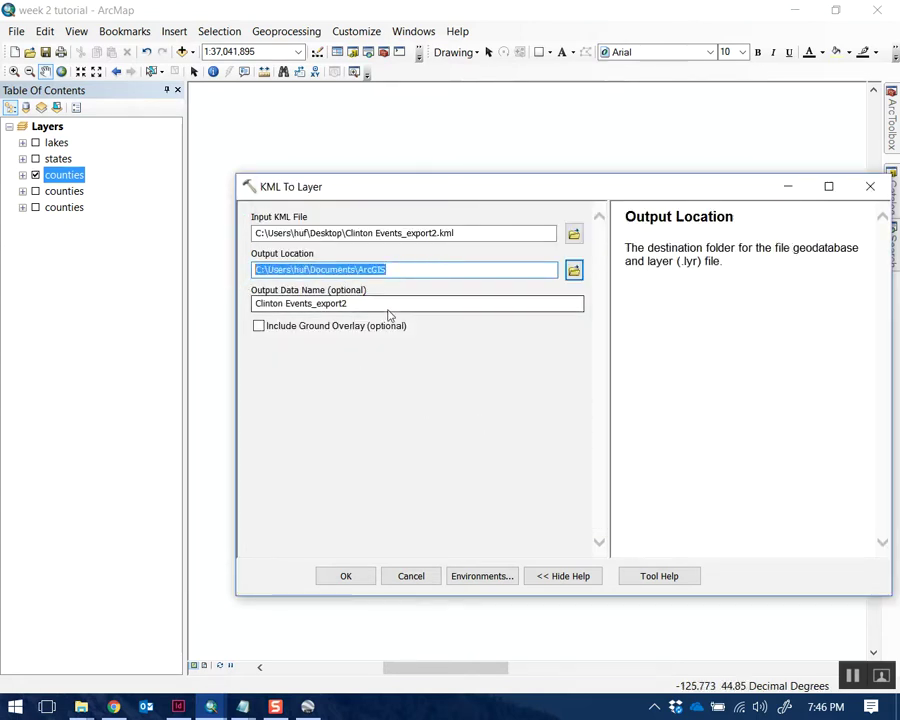
{"action": "key", "text": "Tab"}
{"action": "left_click", "coordinate": [490, 310]}
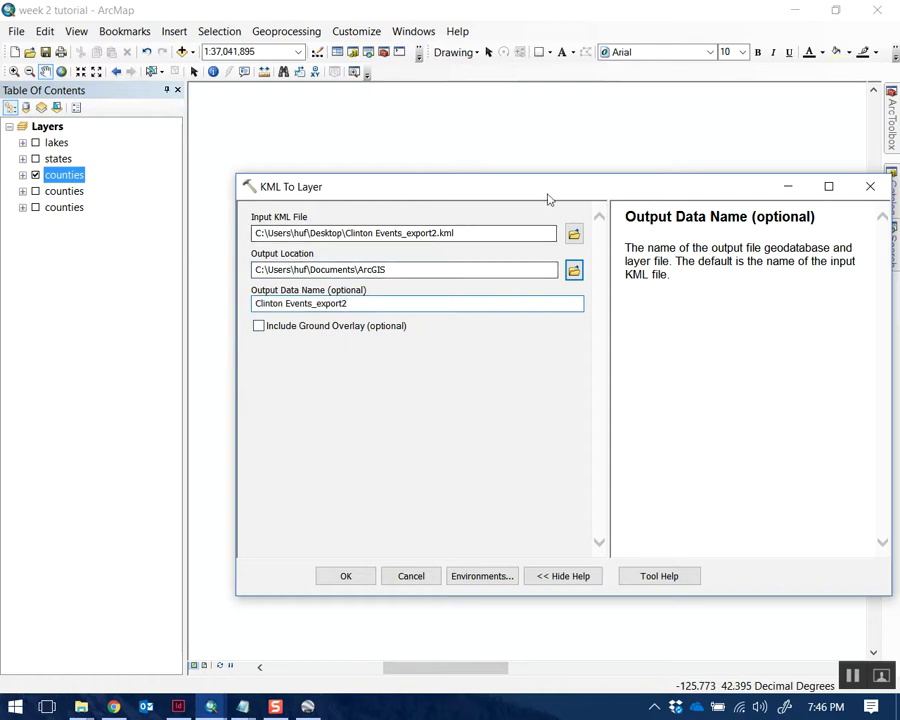
{"action": "left_click_drag", "start_coordinate": [553, 188], "coordinate": [448, 152]}
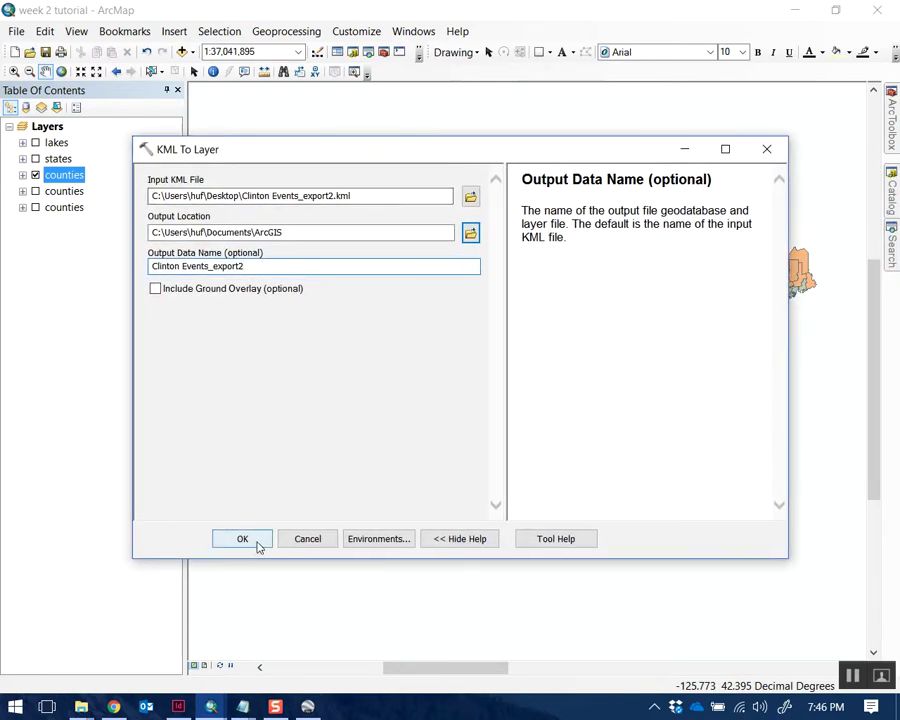
{"action": "left_click", "coordinate": [257, 542]}
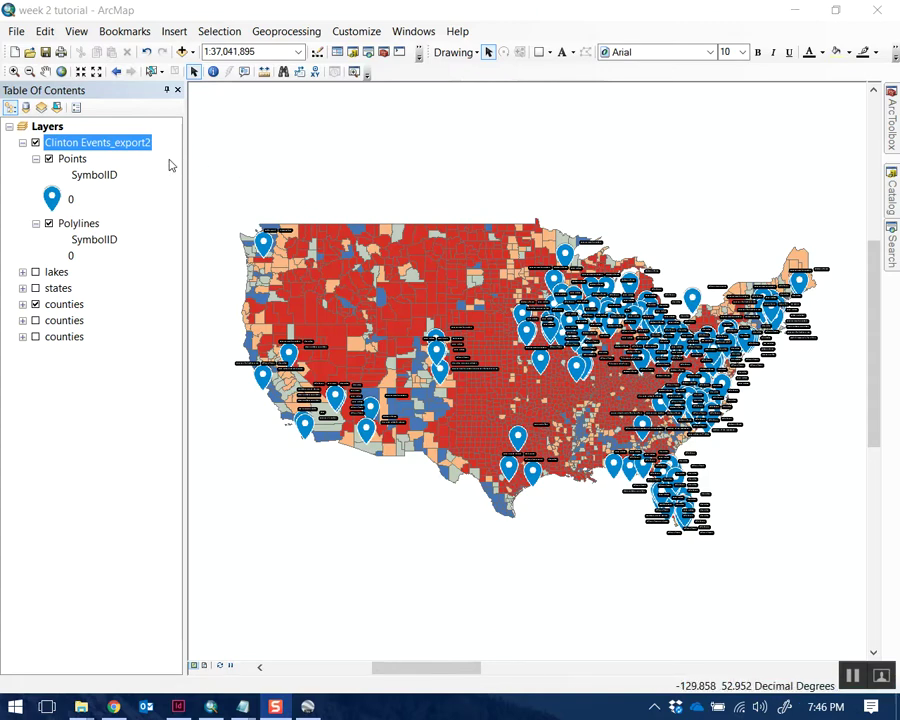
- Hide the Polylines and export all Points features to the shapefile hillary_clinton_campaign in the data frame's coordinate system, adding it to the map
{"action": "left_click", "coordinate": [49, 223]}
{"action": "left_click", "coordinate": [72, 158]}
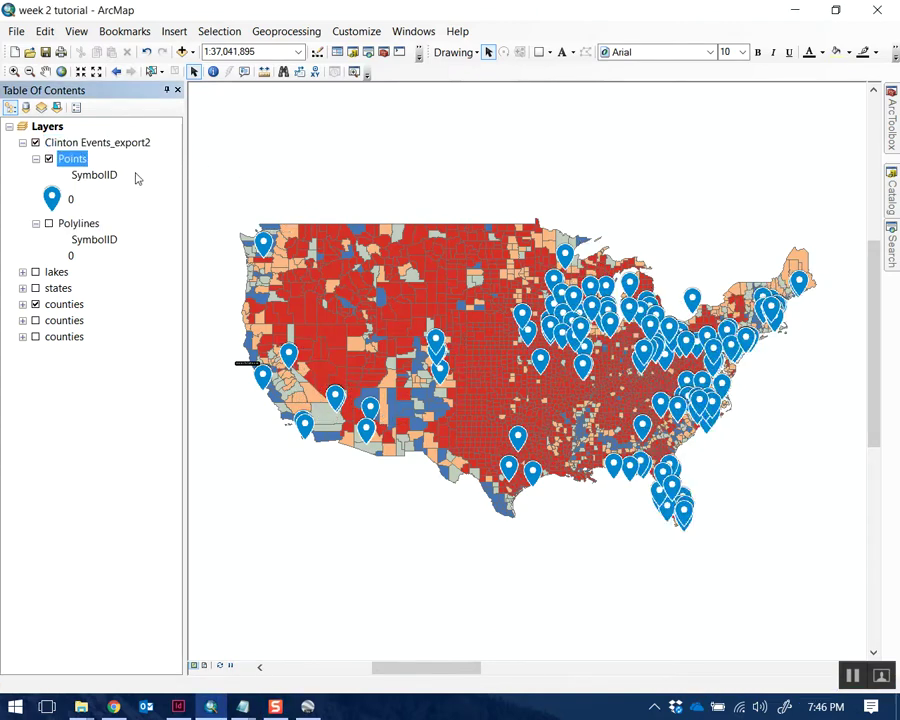
{"action": "right_click", "coordinate": [79, 160]}
{"action": "mouse_move", "coordinate": [255, 450]}
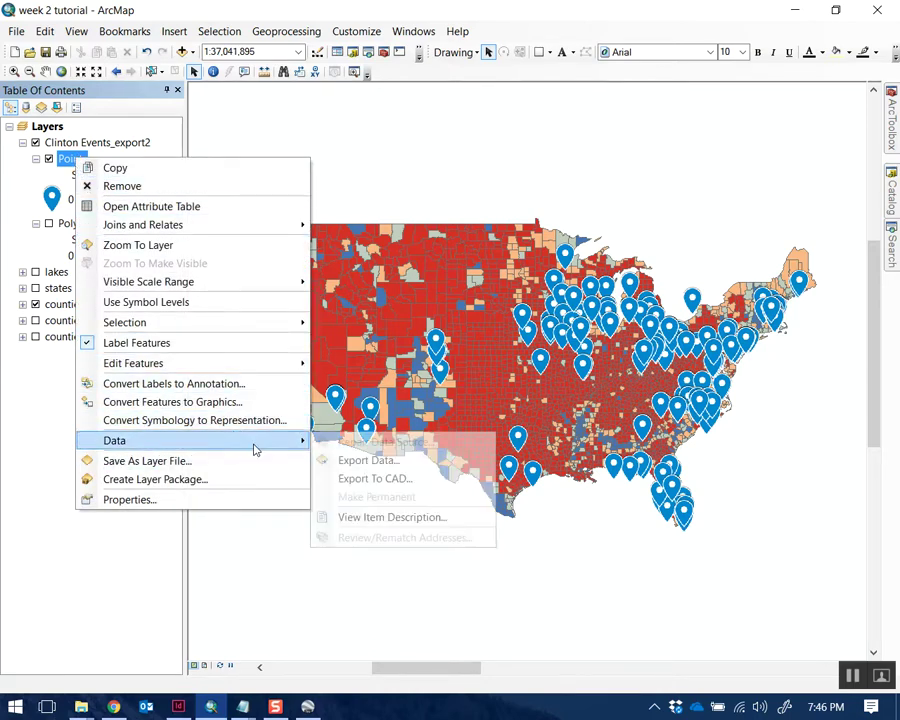
{"action": "left_click", "coordinate": [396, 460]}
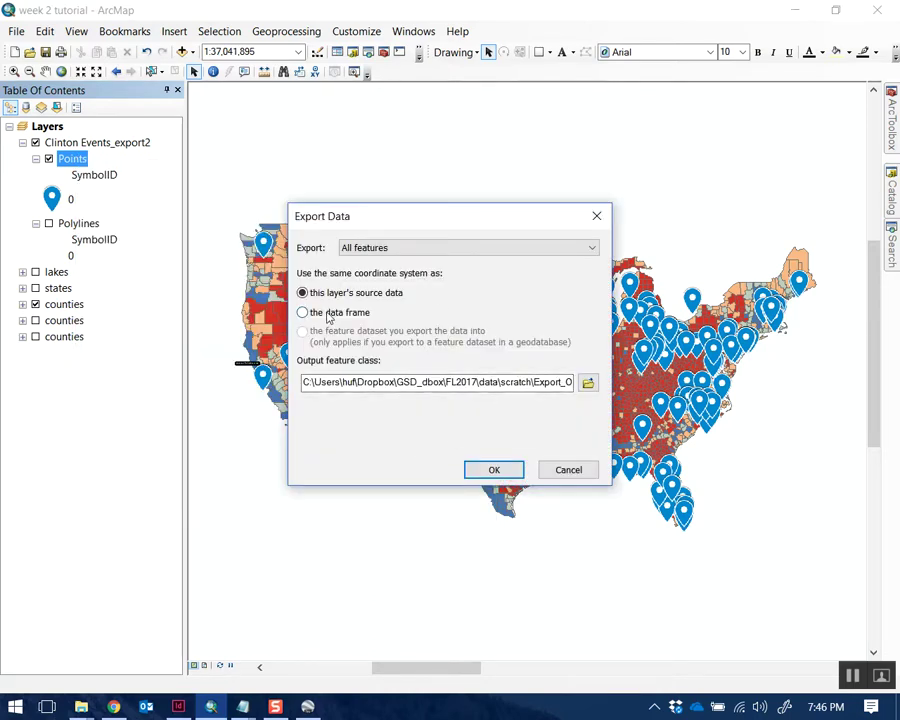
{"action": "left_click", "coordinate": [587, 384]}
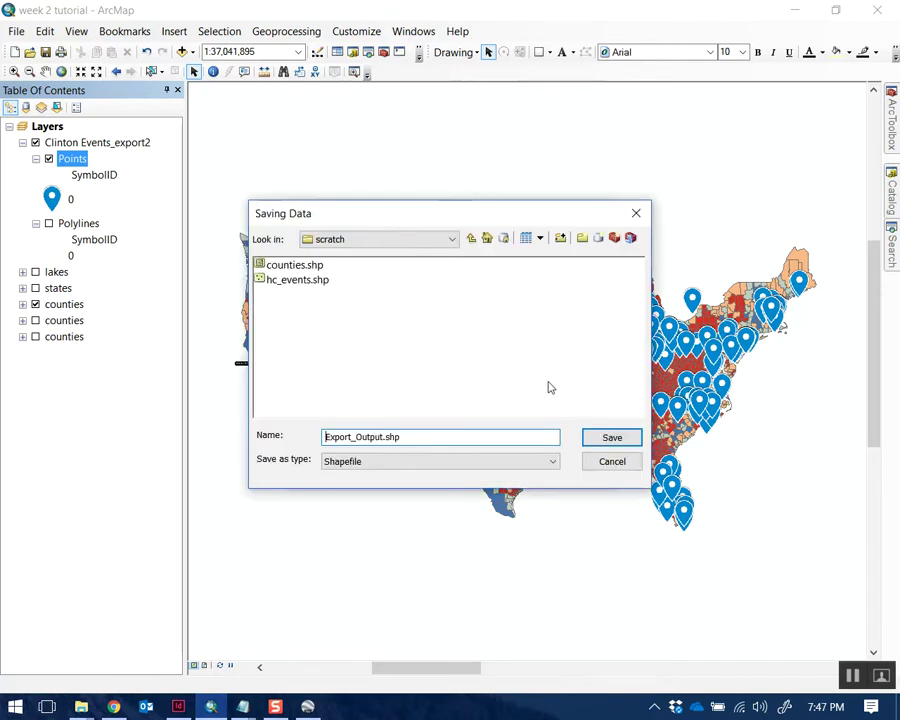
{"action": "double_click", "coordinate": [392, 436]}
{"action": "type", "text": "hillary_clinton_campaig"}
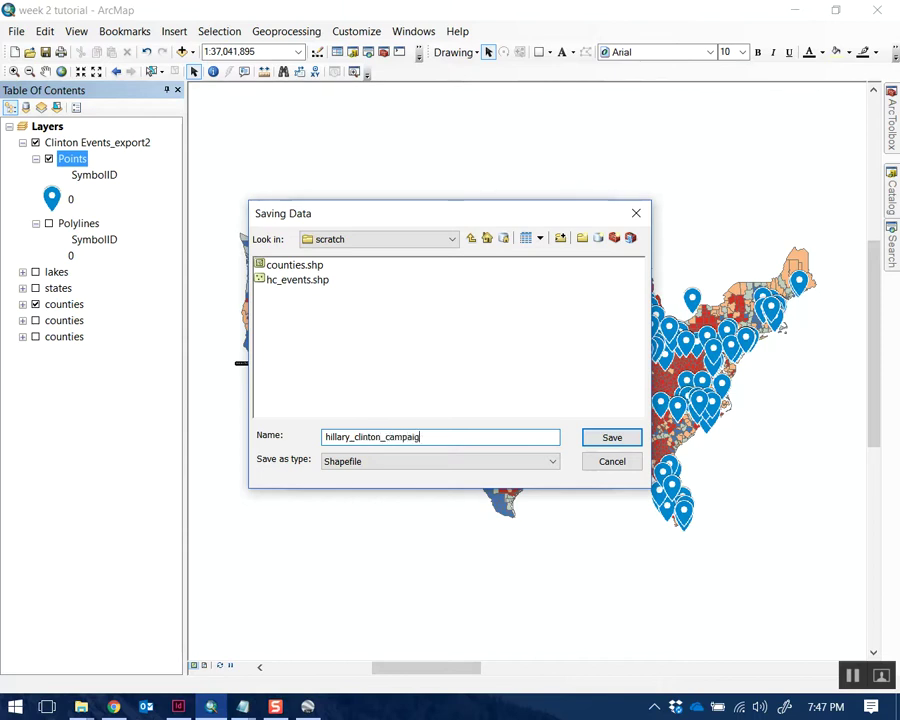
{"action": "type", "text": "n"}
{"action": "key", "text": "Return"}
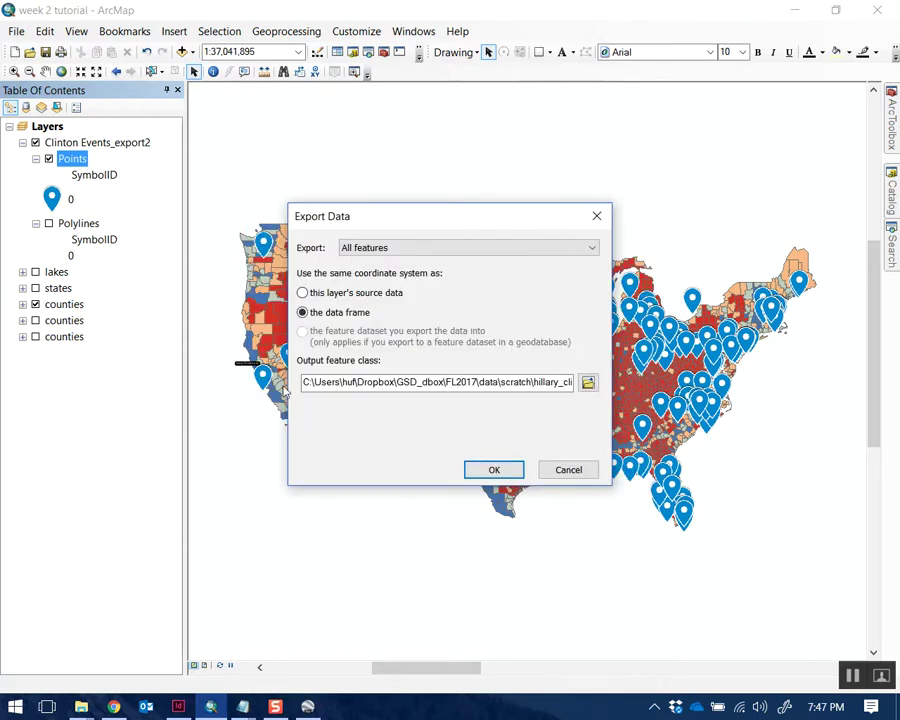
{"action": "left_click", "coordinate": [502, 470]}
{"action": "left_click", "coordinate": [508, 415]}
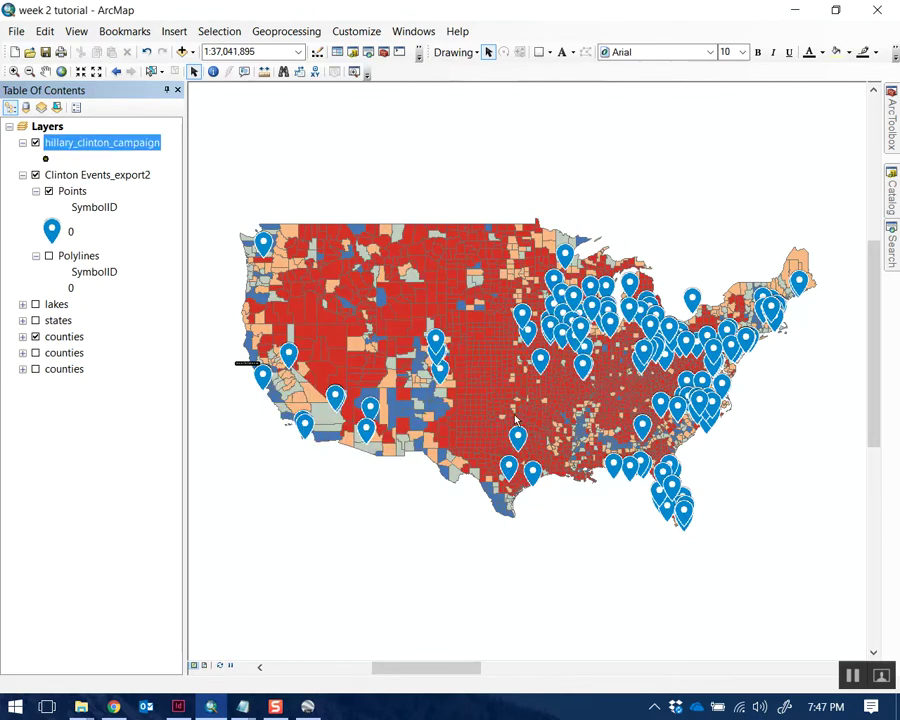
- Ungroup the Clinton Events_export2 layer and remove its Points and Polylines layers from the map
{"action": "right_click", "coordinate": [104, 178]}
{"action": "left_click", "coordinate": [151, 281]}
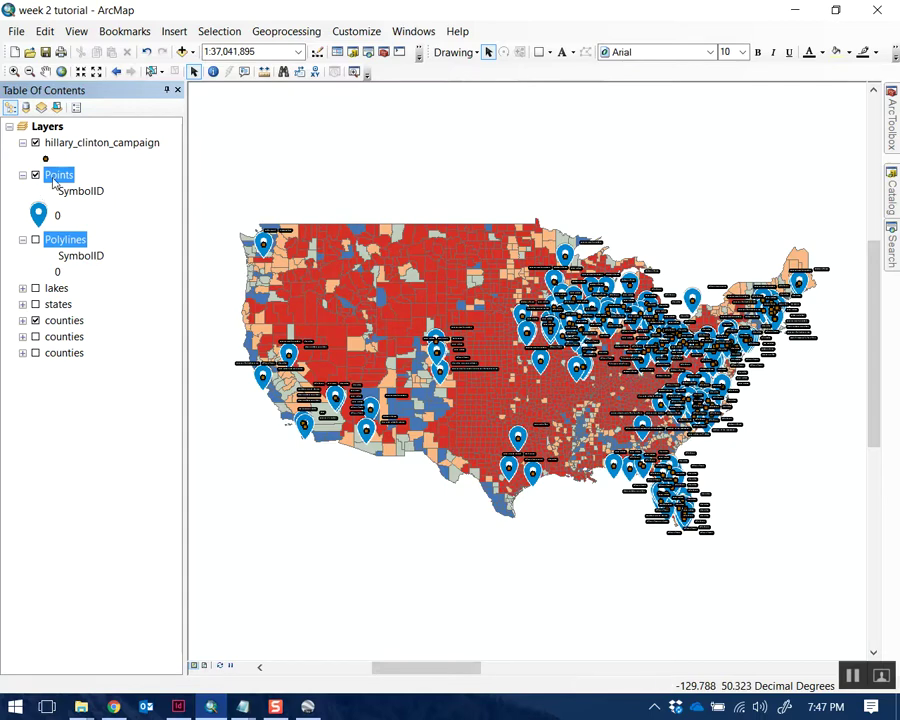
{"action": "right_click", "coordinate": [56, 178]}
{"action": "left_click", "coordinate": [88, 206]}
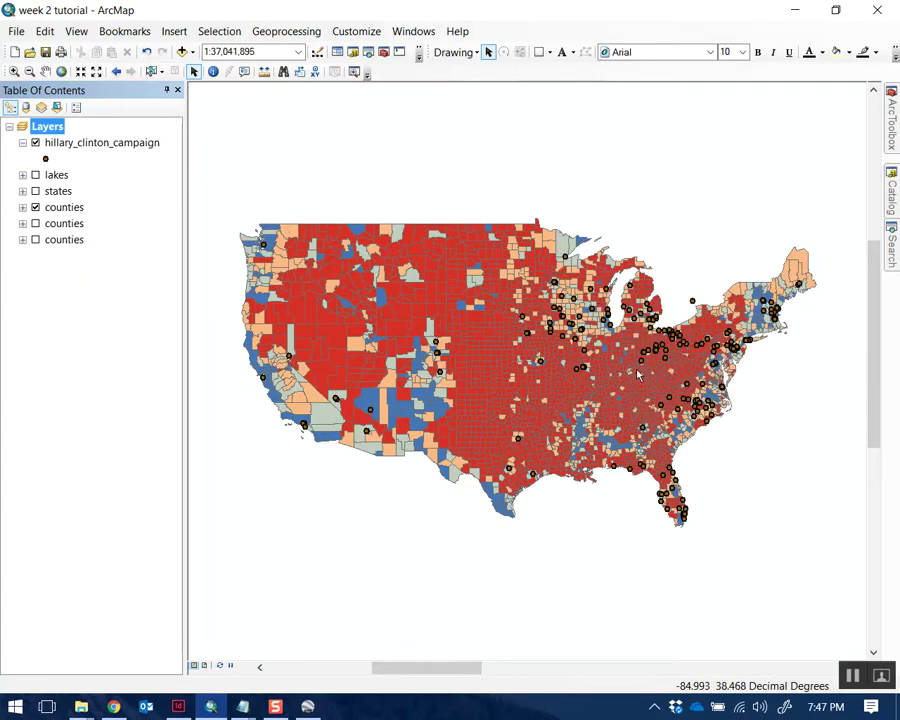
- Examine where the campaign events fall relative to the counties' 2016 GOP vote share, nationwide and around the Great Lakes
{"action": "scroll", "coordinate": [716, 421], "scroll_direction": "up", "scroll_amount": 1}
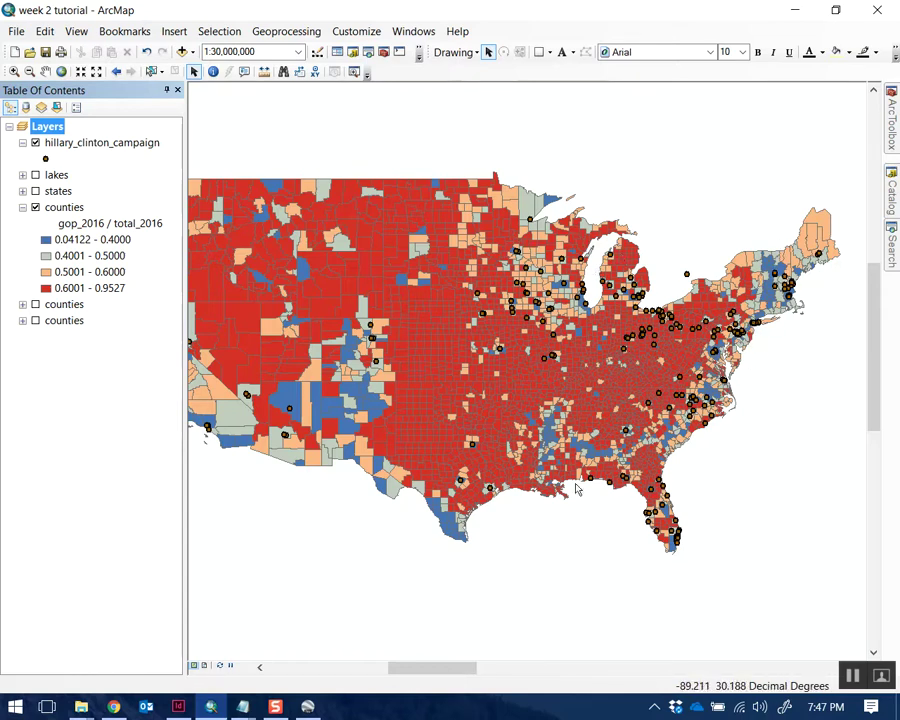
{"action": "scroll", "coordinate": [528, 330], "scroll_direction": "down", "scroll_amount": 1}
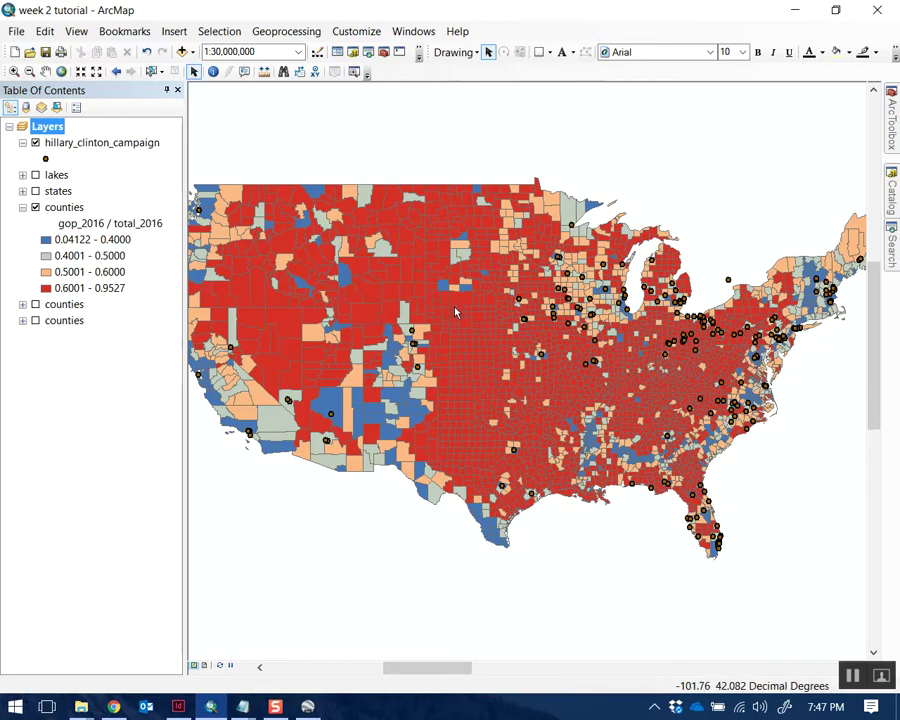
{"action": "scroll", "coordinate": [634, 309], "scroll_direction": "up", "scroll_amount": 2}
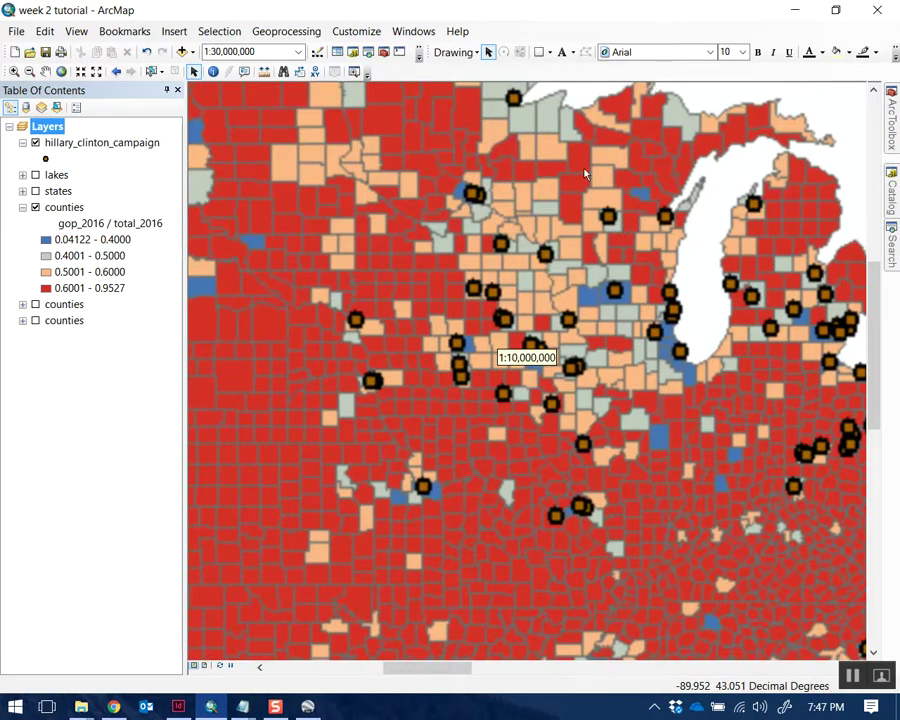
{"action": "left_click_drag", "start_coordinate": [679, 287], "coordinate": [568, 286]}
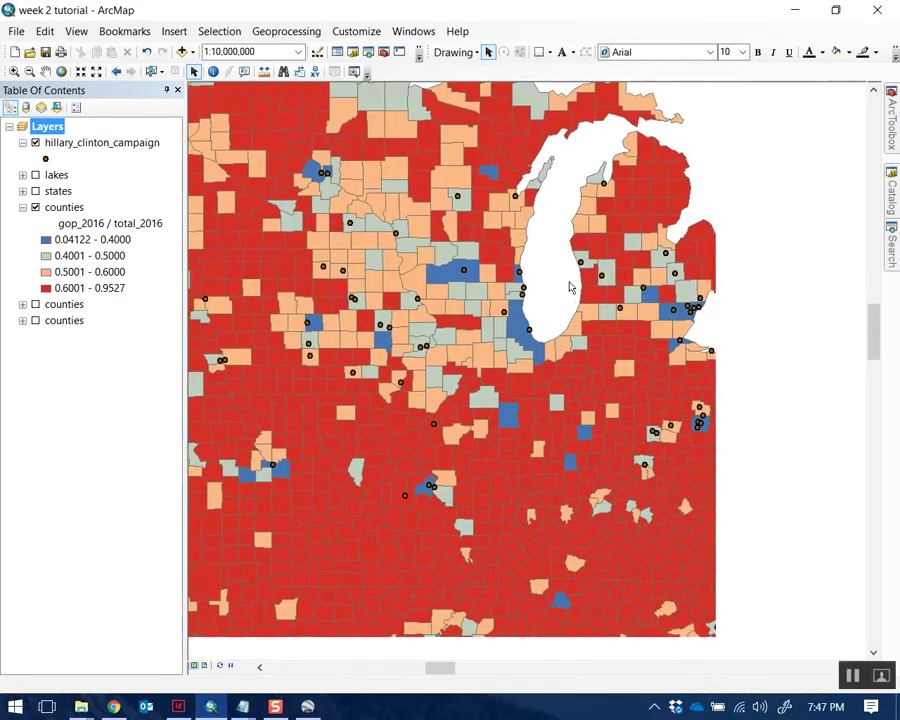
{"action": "scroll", "coordinate": [633, 300], "scroll_direction": "down", "scroll_amount": 2}
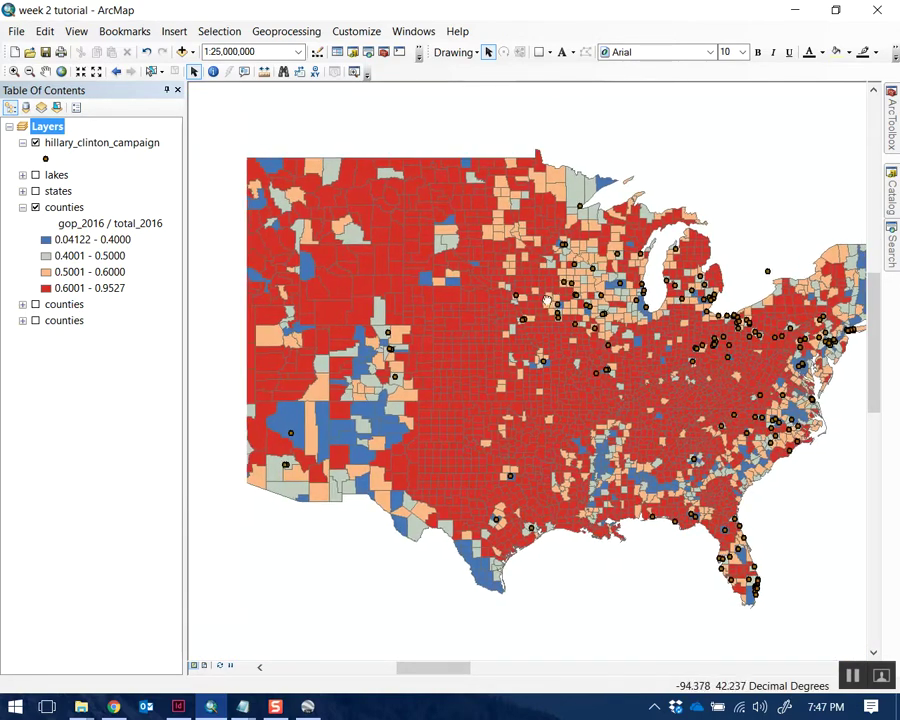
{"action": "scroll", "coordinate": [505, 345], "scroll_direction": "down", "scroll_amount": 1}
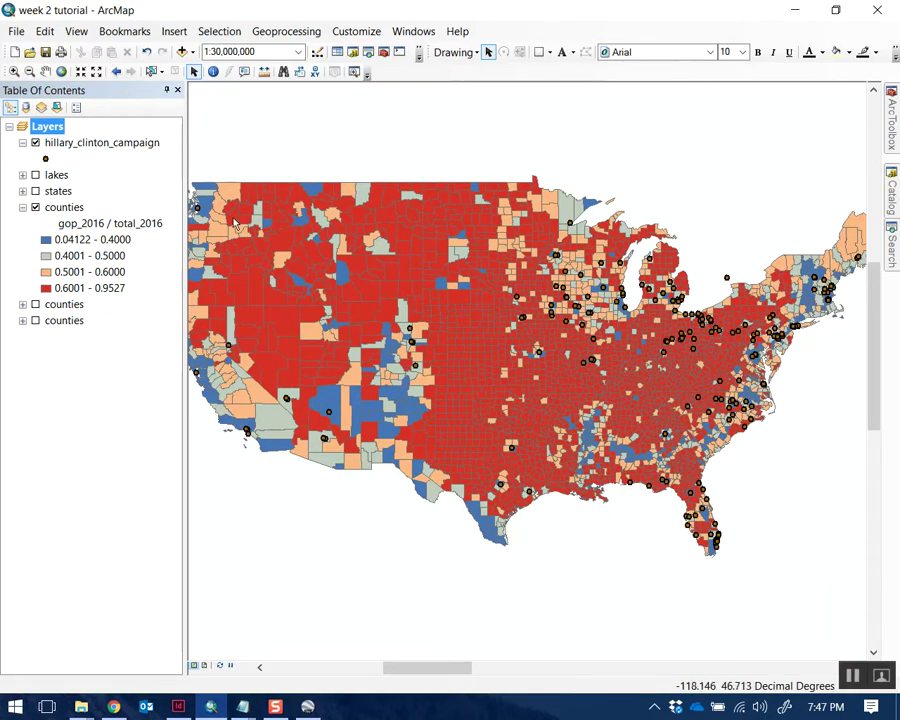
- Open the attribute table of the hillary_clinton_campaign layer
{"action": "left_click", "coordinate": [100, 144]}
{"action": "right_click", "coordinate": [114, 146]}
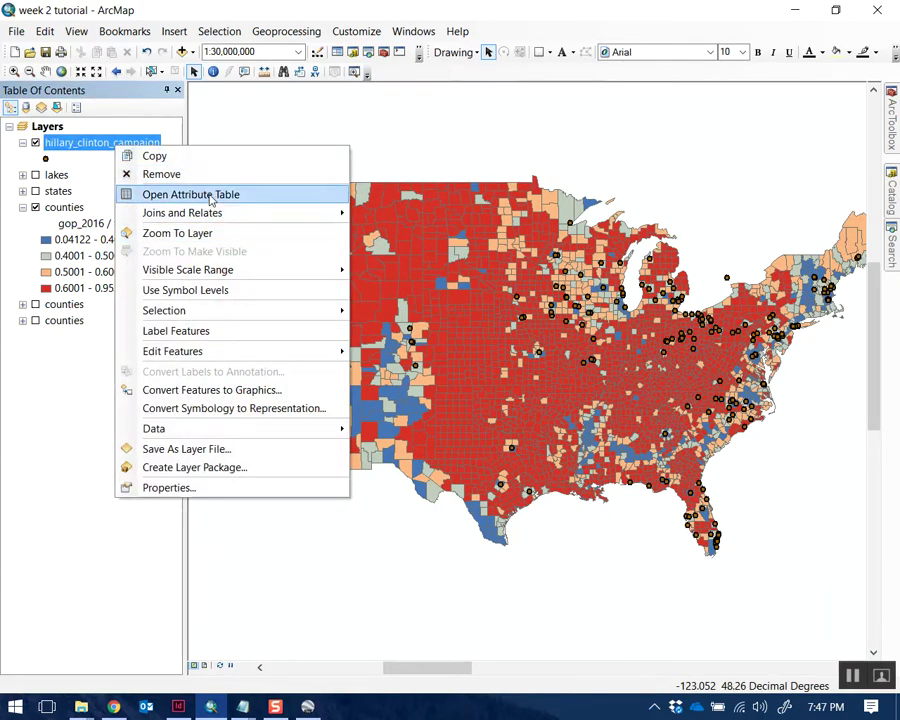
{"action": "left_click", "coordinate": [197, 193]}
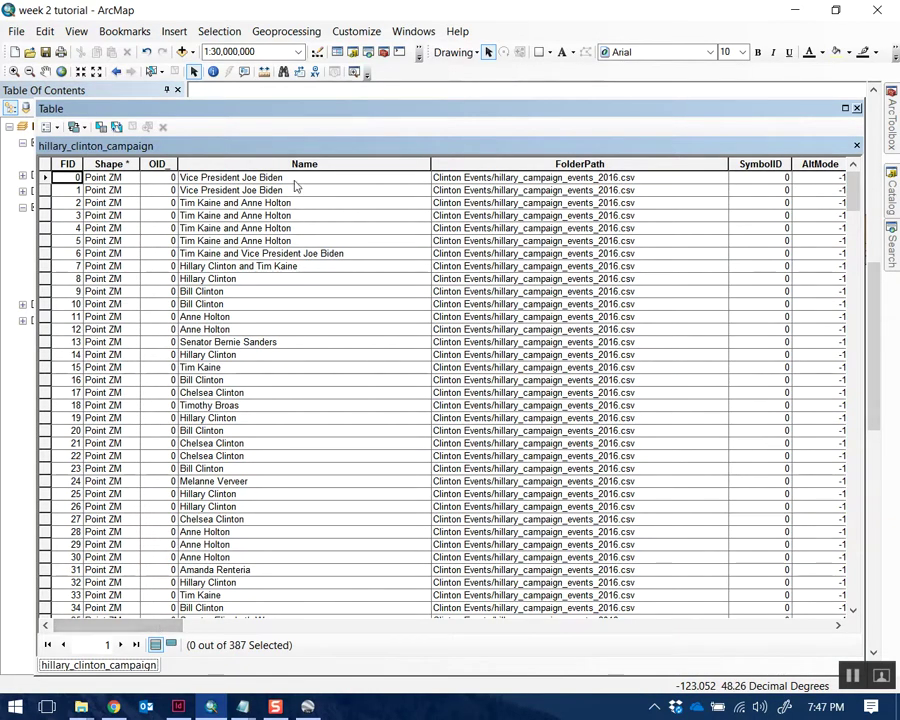
- Review the speakers listed in the Name field of the hillary_clinton_campaign attribute table and close the table
{"action": "left_click", "coordinate": [304, 164]}
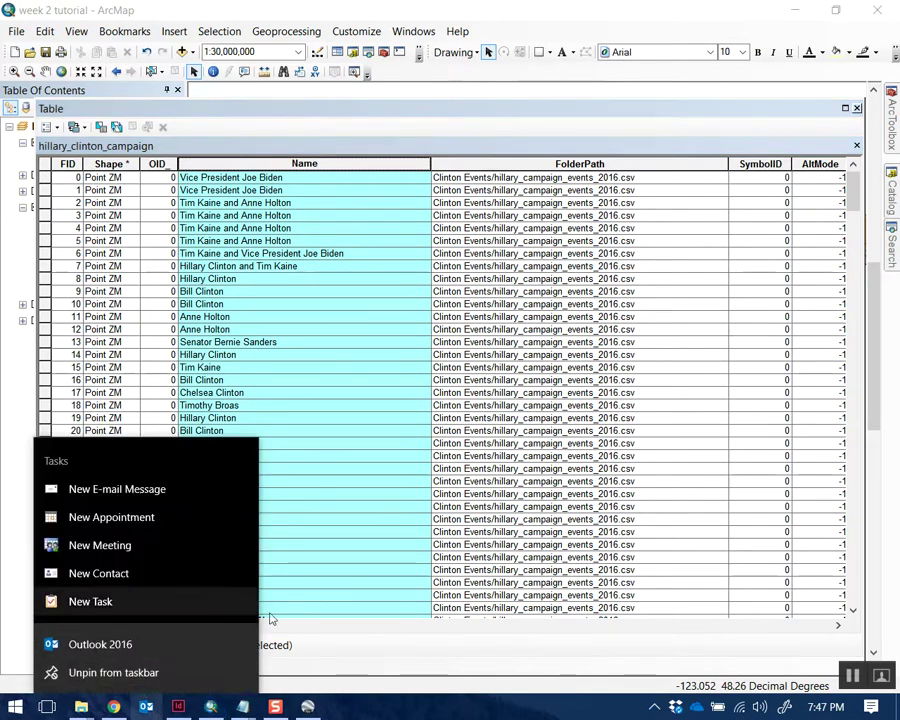
{"action": "left_click", "coordinate": [210, 607]}
{"action": "mouse_move", "coordinate": [146, 624]}
{"action": "left_mouse_down"}
{"action": "mouse_move", "coordinate": [450, 623]}
{"action": "mouse_move", "coordinate": [639, 597]}
{"action": "mouse_move", "coordinate": [822, 605]}
{"action": "mouse_move", "coordinate": [662, 626]}
{"action": "mouse_move", "coordinate": [150, 626]}
{"action": "left_mouse_up"}
{"action": "left_click", "coordinate": [856, 109]}
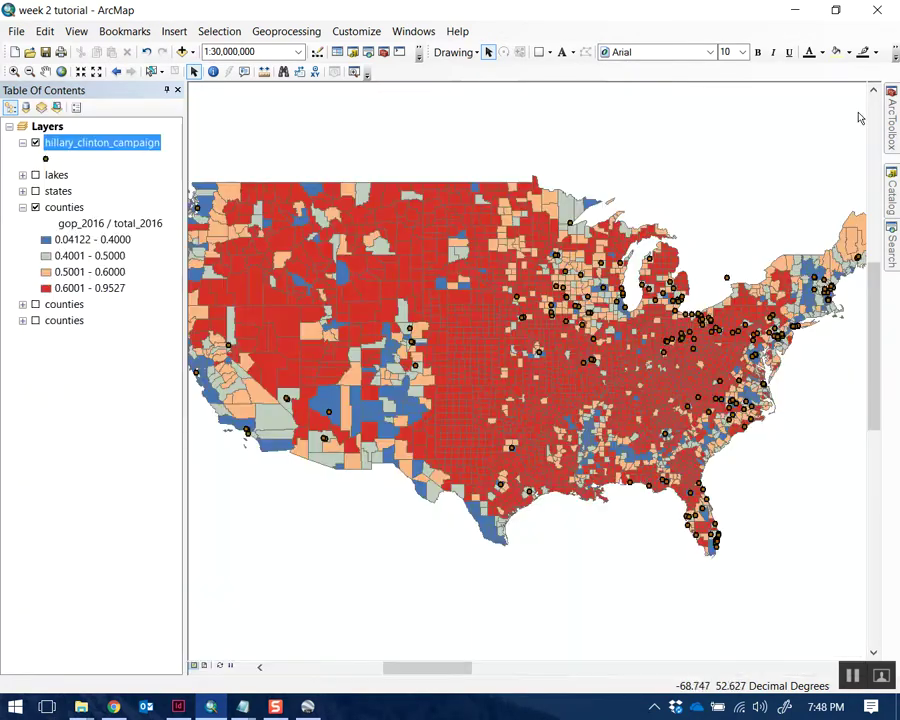
- Switch to Chrome, look back through the October 2016 event list on hillaryspeeches.com, and return to ArcMap
{"action": "left_click", "coordinate": [114, 708]}
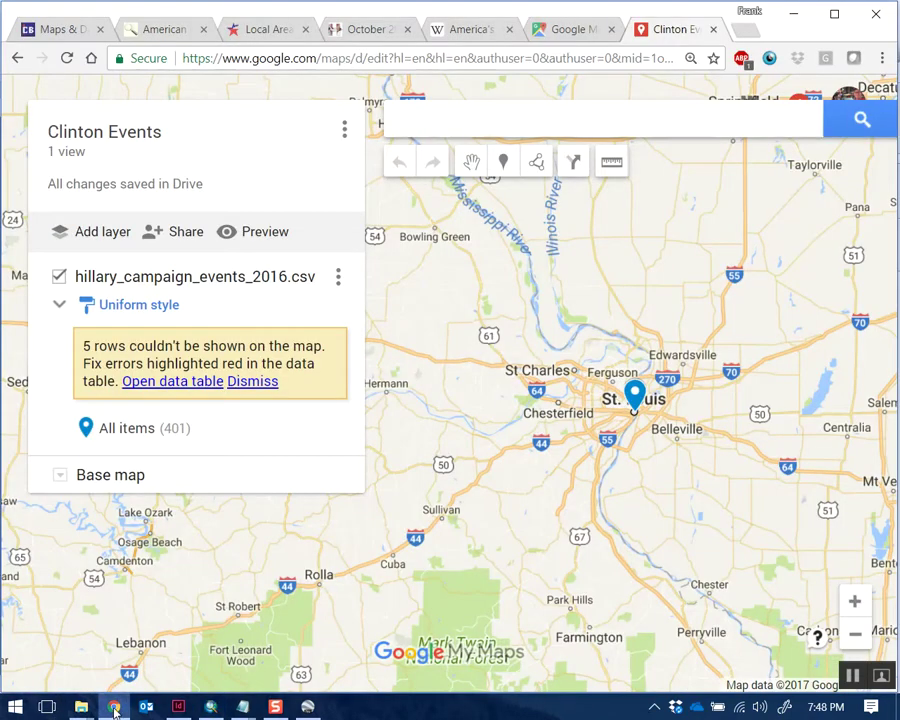
{"action": "left_click", "coordinate": [358, 31]}
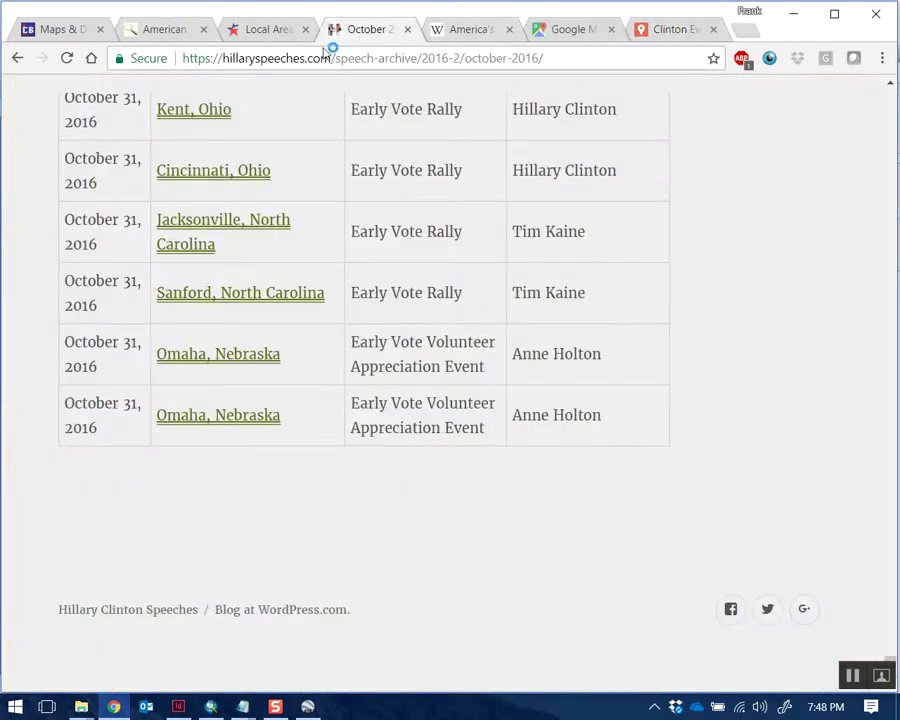
{"action": "scroll", "coordinate": [552, 290], "scroll_direction": "up", "scroll_amount": 10}
{"action": "scroll", "coordinate": [547, 290], "scroll_direction": "up", "scroll_amount": 20}
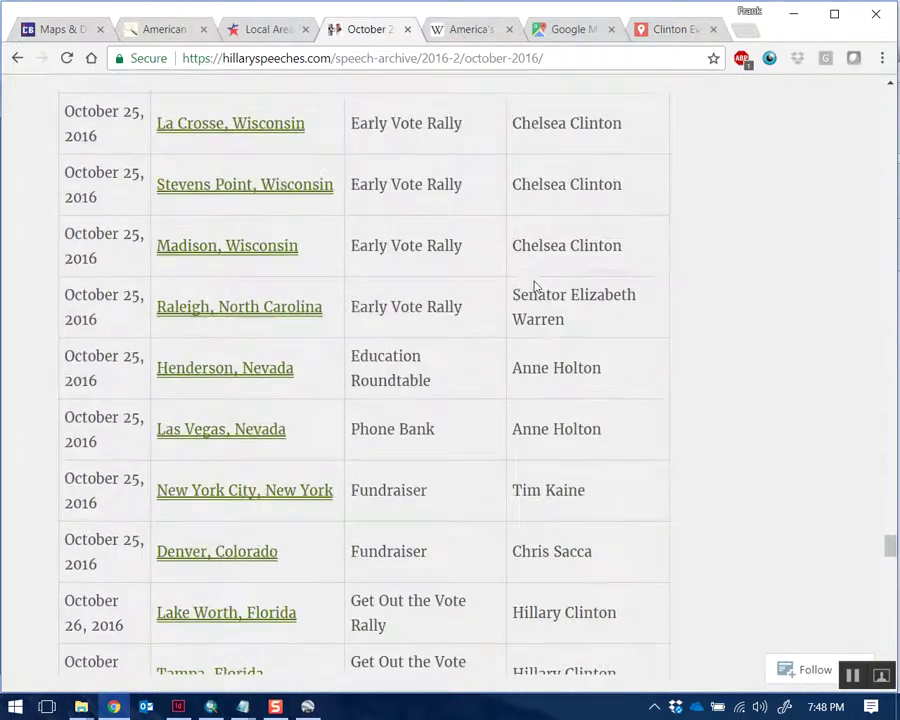
{"action": "scroll", "coordinate": [486, 255], "scroll_direction": "up", "scroll_amount": 15}
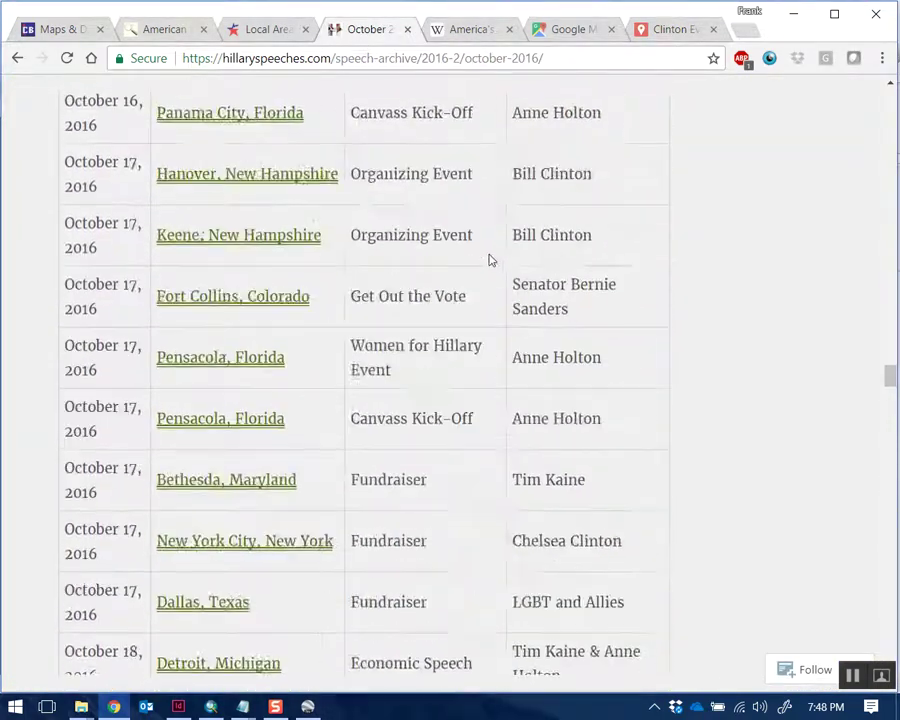
{"action": "left_click", "coordinate": [793, 14]}
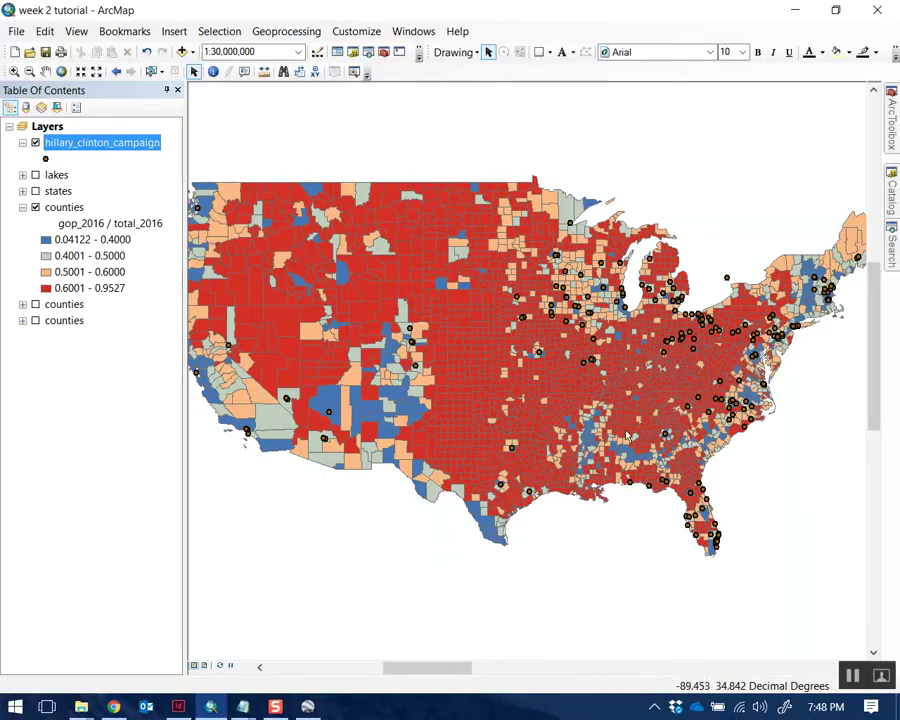